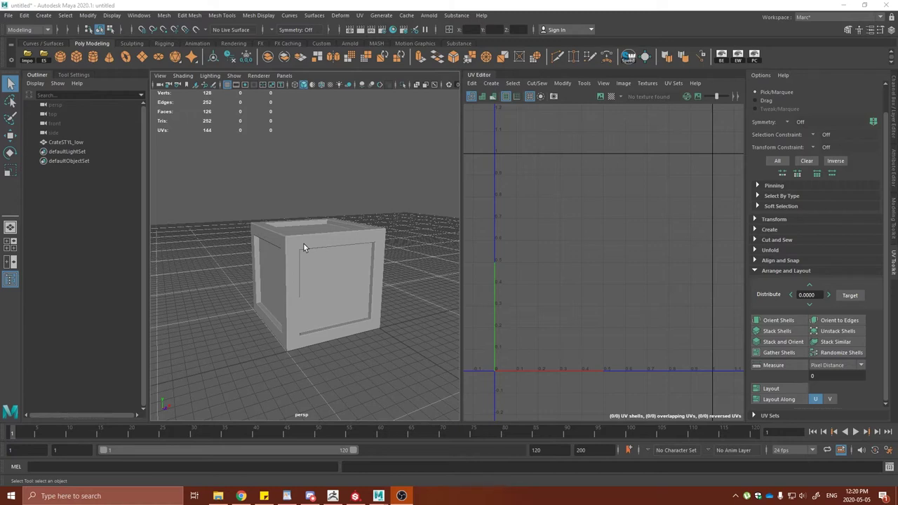
Step: Examine the CrateSTYL_low model from several angles and compare it with its UV shell layout
click(303, 247)
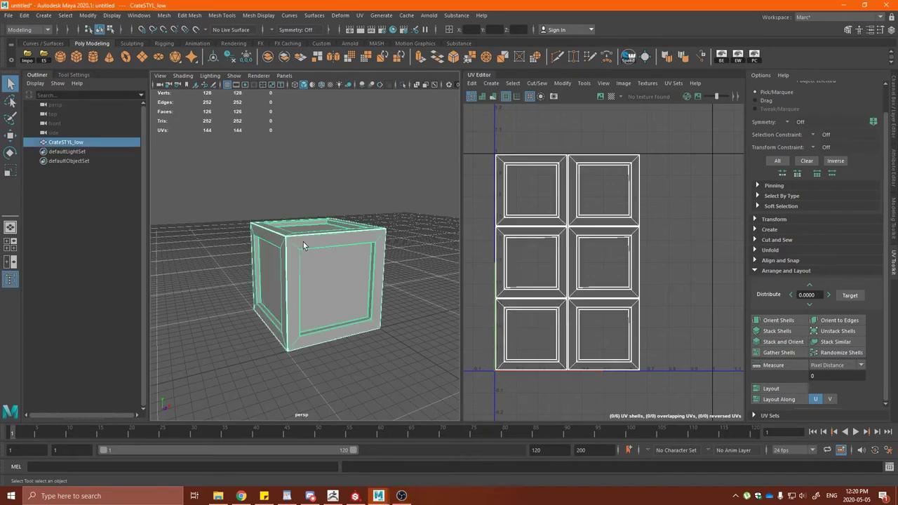
alt+drag(406, 226, 392, 212)
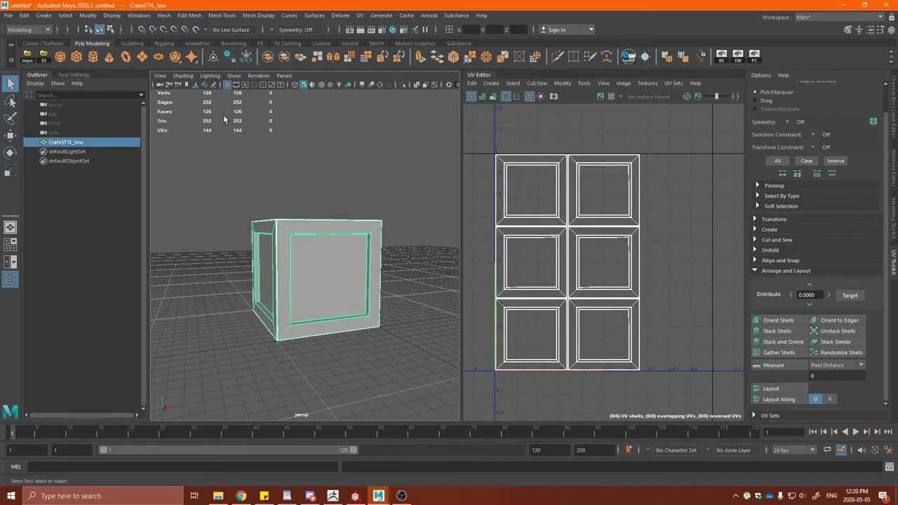
alt+drag(244, 127, 381, 184)
alt+right_drag(381, 184, 461, 203)
alt+drag(449, 205, 385, 209)
click(404, 143)
alt+middle_drag(404, 146, 377, 145)
alt+drag(377, 145, 359, 148)
alt+right_drag(358, 148, 315, 151)
alt+drag(365, 167, 337, 170)
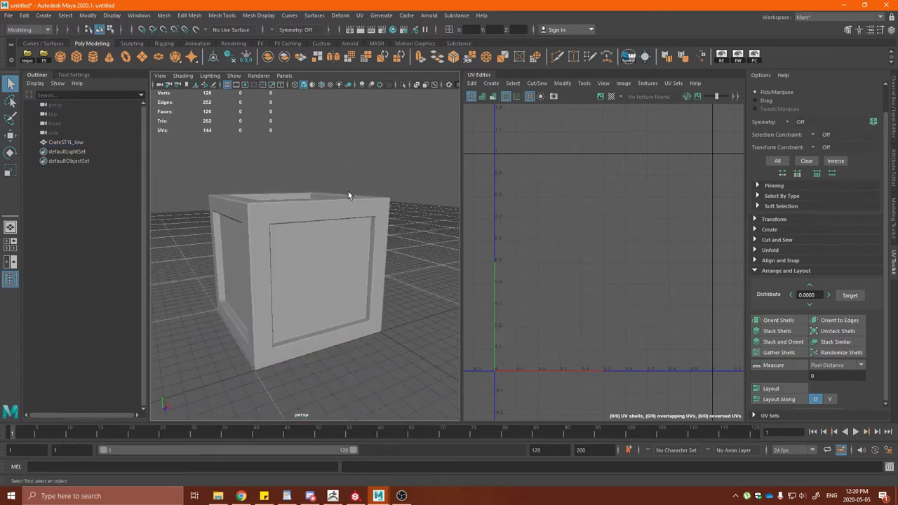
click(318, 269)
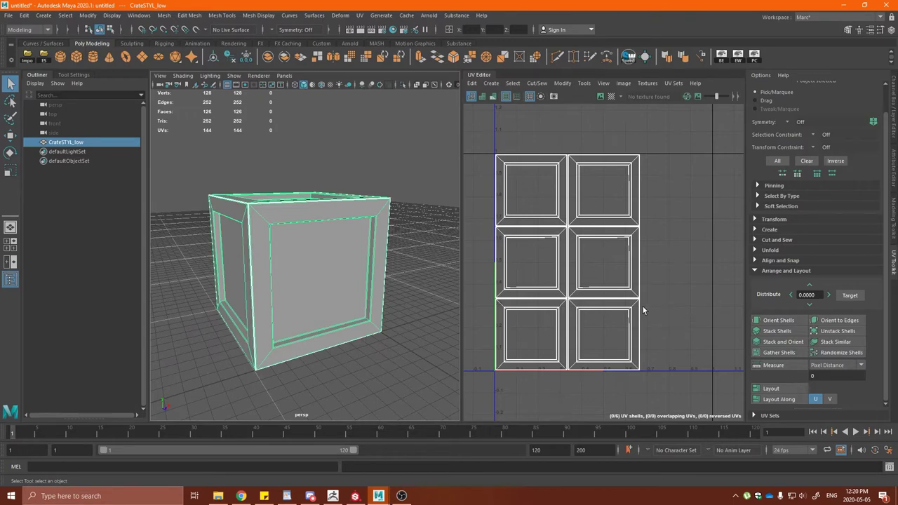
alt+drag(413, 244, 390, 227)
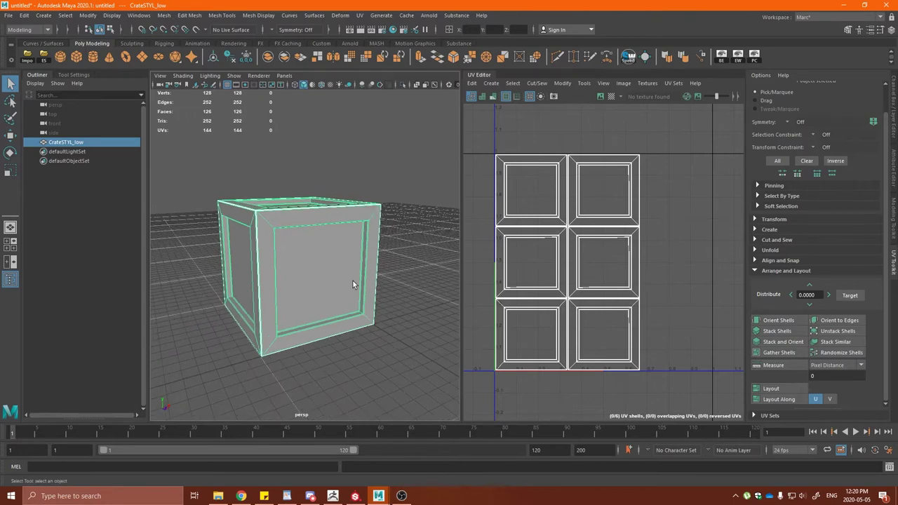
click(403, 259)
alt+drag(405, 257, 373, 248)
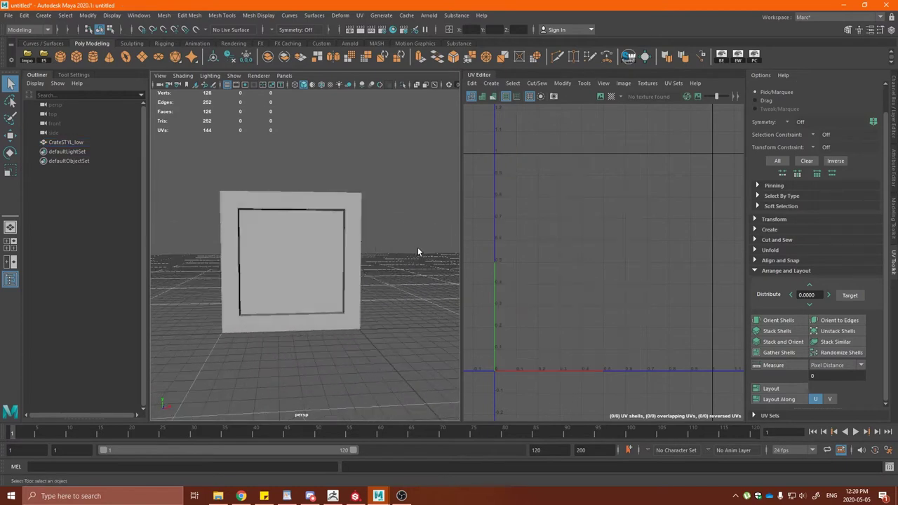
Step: Inspect one crate side up close in the four-view layout against its matching UV shells, and return to the single perspective view
key(space)
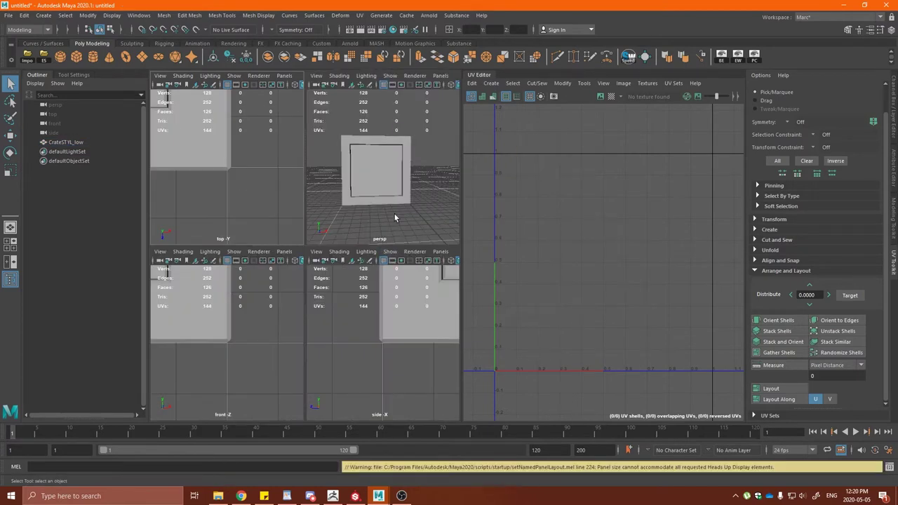
alt+right_drag(394, 199, 427, 195)
alt+drag(427, 195, 419, 191)
alt+right_drag(421, 190, 449, 192)
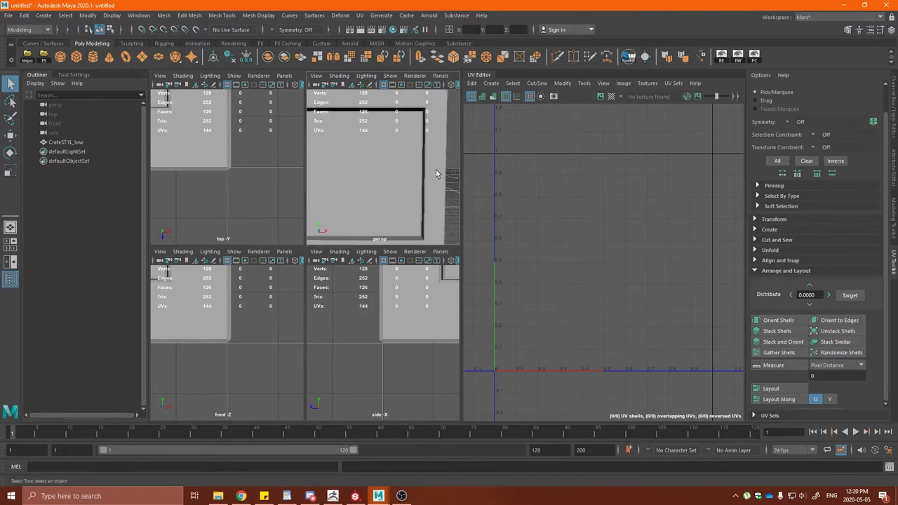
click(367, 163)
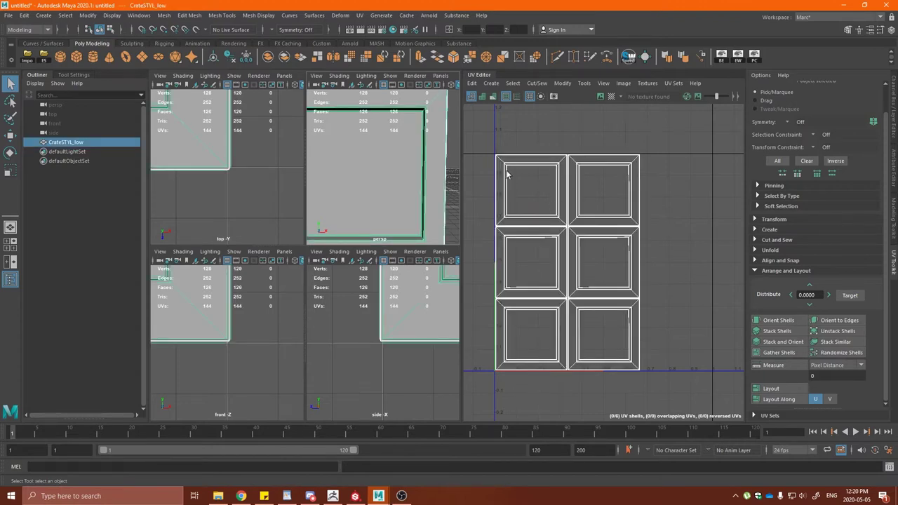
mouse_move(424, 195)
alt+right_down()
mouse_move(379, 191)
mouse_move(413, 190)
alt+right_up()
alt+drag(412, 190, 421, 190)
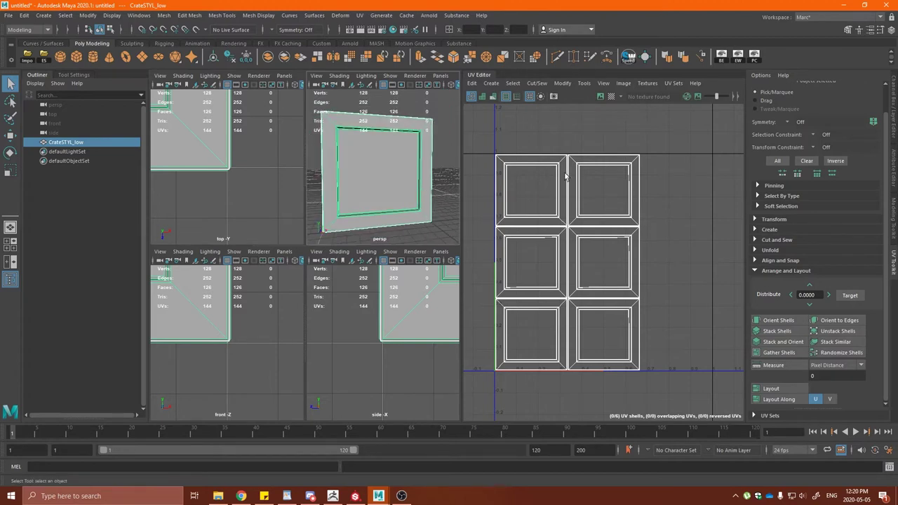
alt+drag(356, 174, 368, 169)
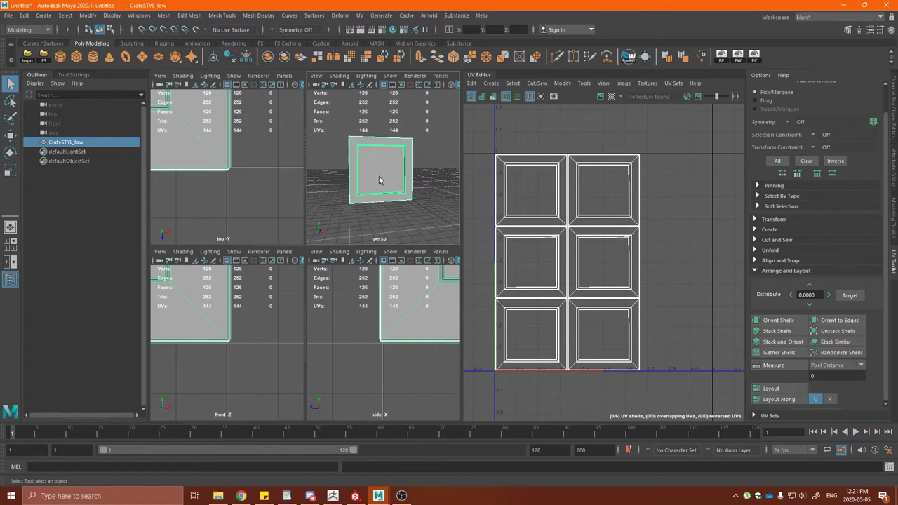
key(space)
click(396, 192)
alt+drag(396, 190, 375, 201)
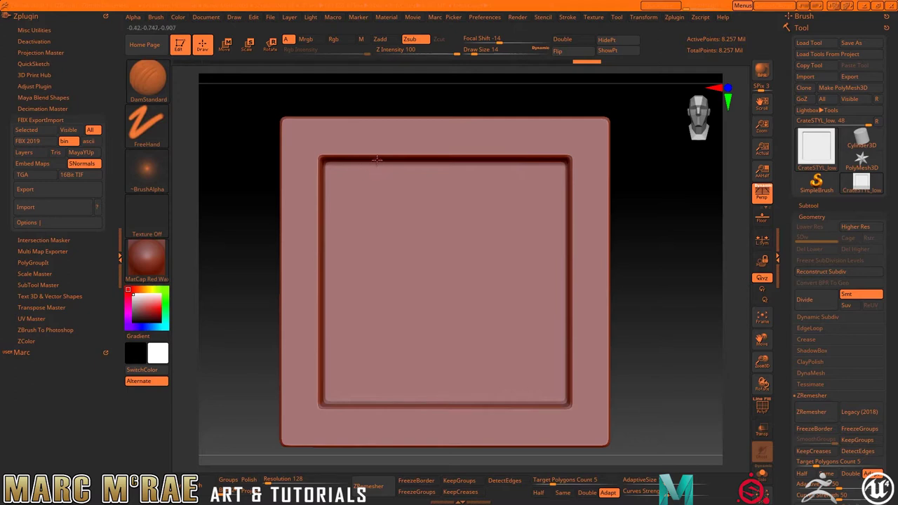
Step: In ZBrush, carve four evenly spaced vertical grooves into the crate's recessed panel with the DamStandard brush to divide it into five planks
drag(376, 164, 374, 404)
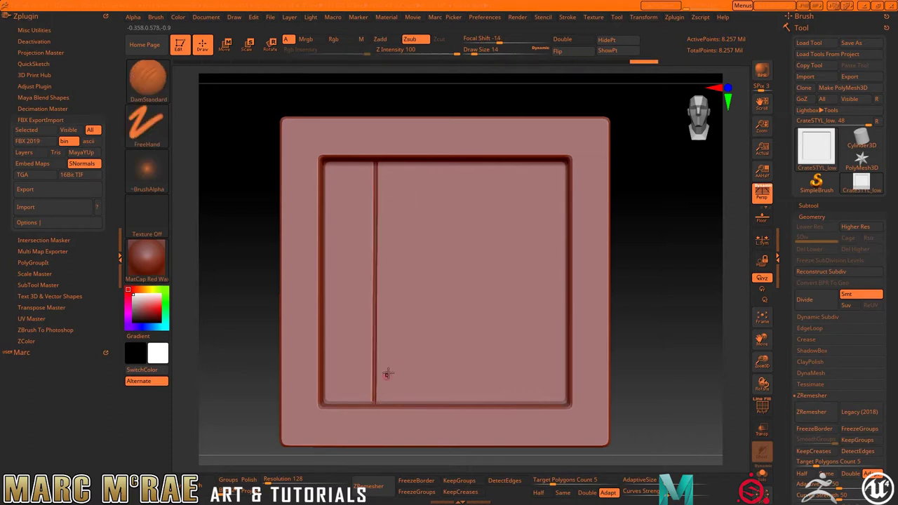
drag(426, 161, 427, 405)
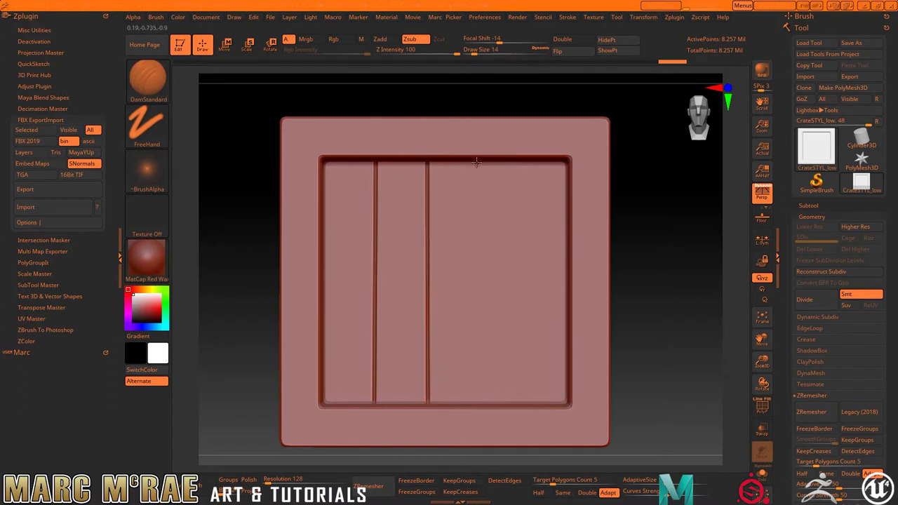
drag(476, 161, 475, 405)
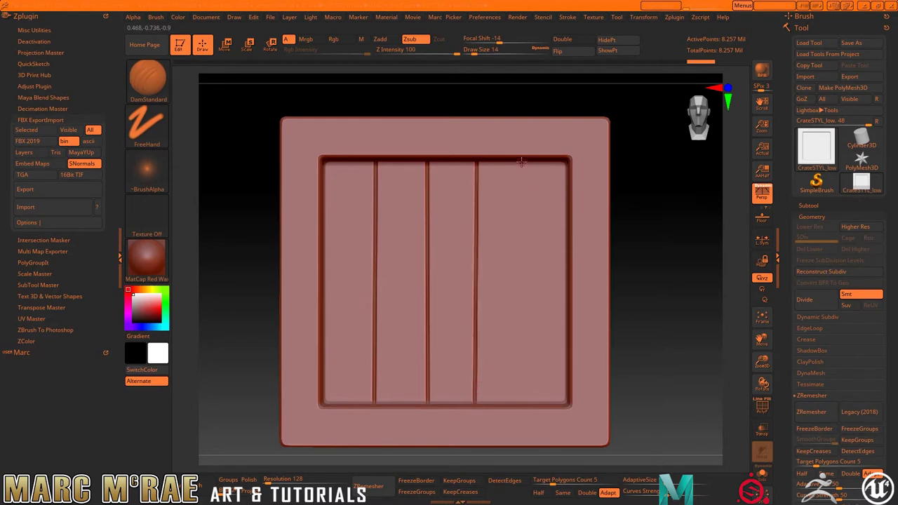
shift+drag(522, 162, 520, 340)
drag(522, 160, 522, 406)
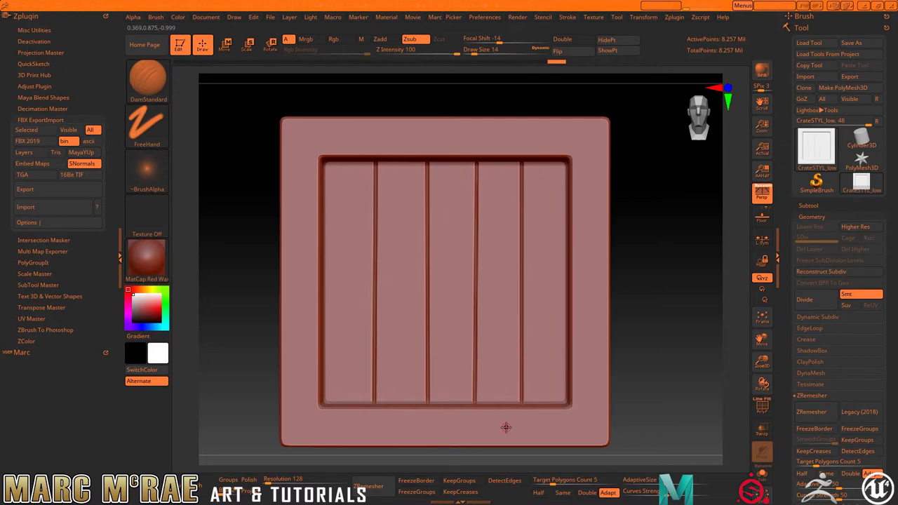
Step: Carve diagonal joint grooves across all four frame corners, from the inner panel corners to the outer crate corners, and roughen the upper-right one
drag(322, 404, 280, 445)
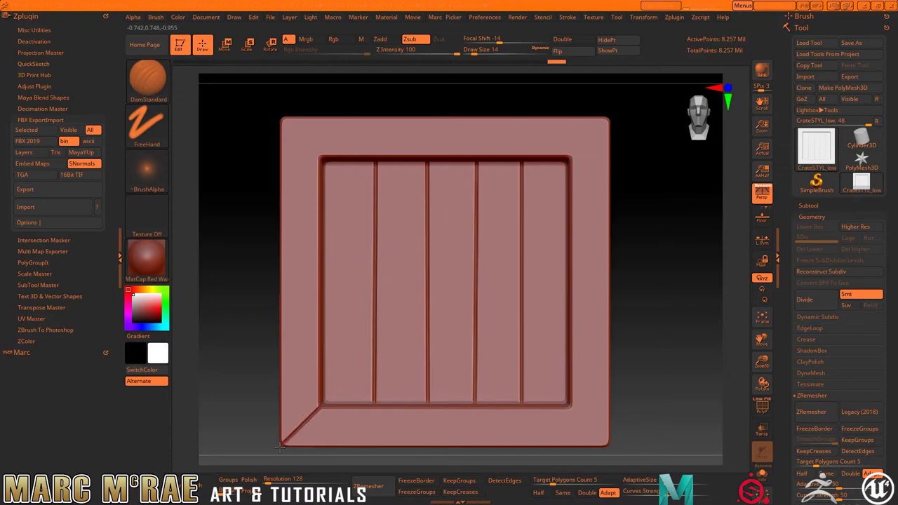
key(shift)
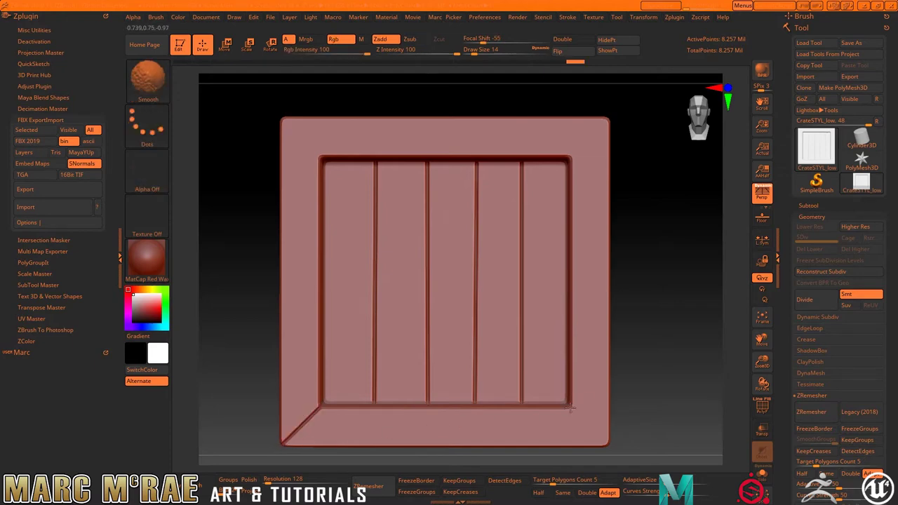
drag(567, 404, 609, 446)
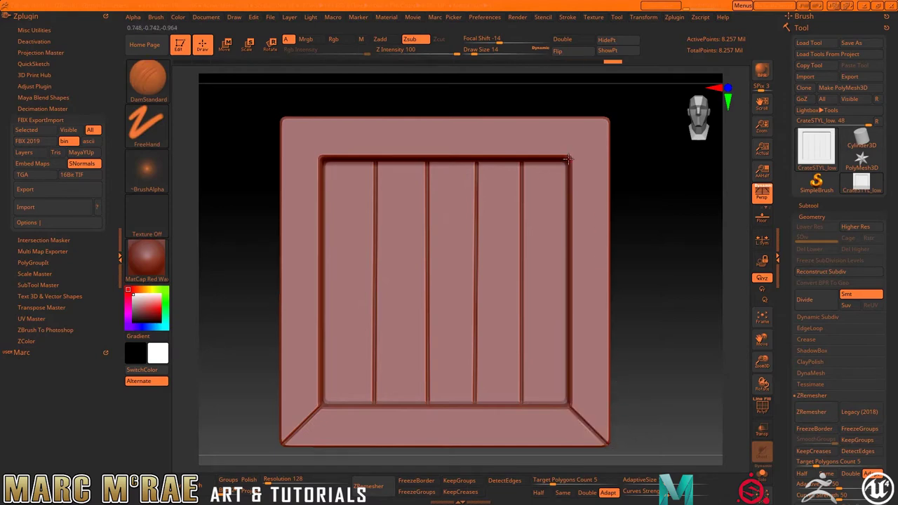
key(shift)
drag(567, 160, 613, 113)
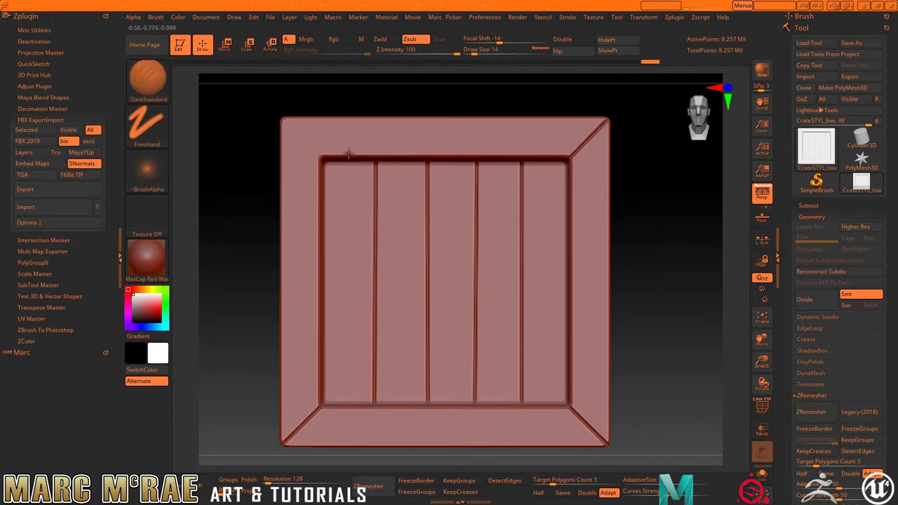
drag(321, 157, 273, 109)
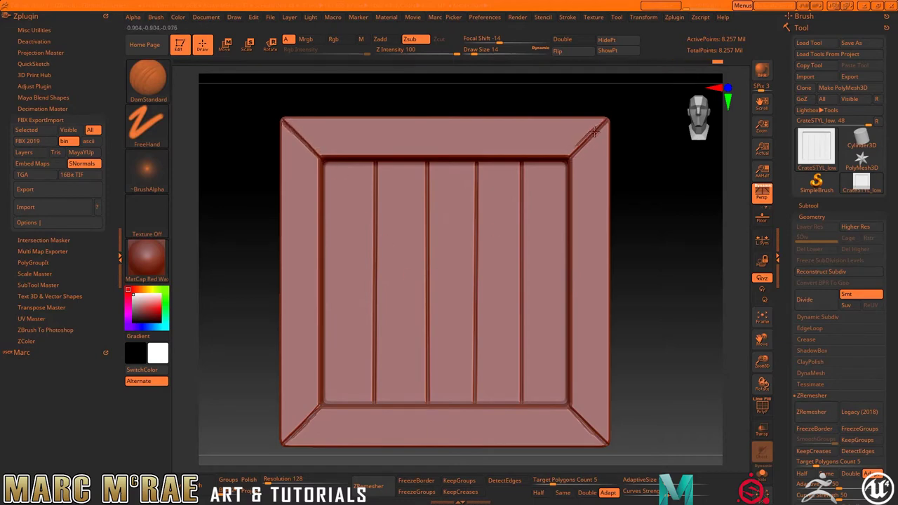
key(ctrl)
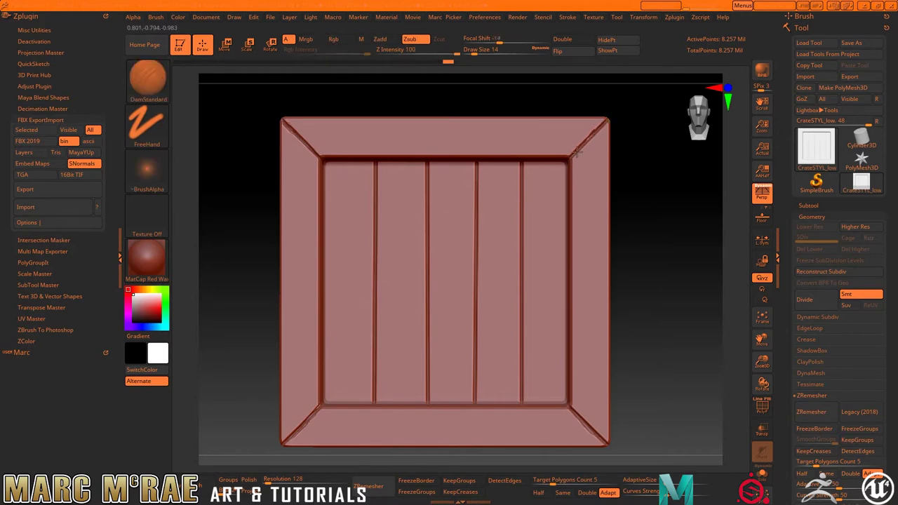
drag(575, 154, 606, 124)
Step: Carve stylized wood grain on the rightmost plank: a spiral knot, long curved lines flowing around it and short strokes filling the gaps
drag(543, 251, 549, 242)
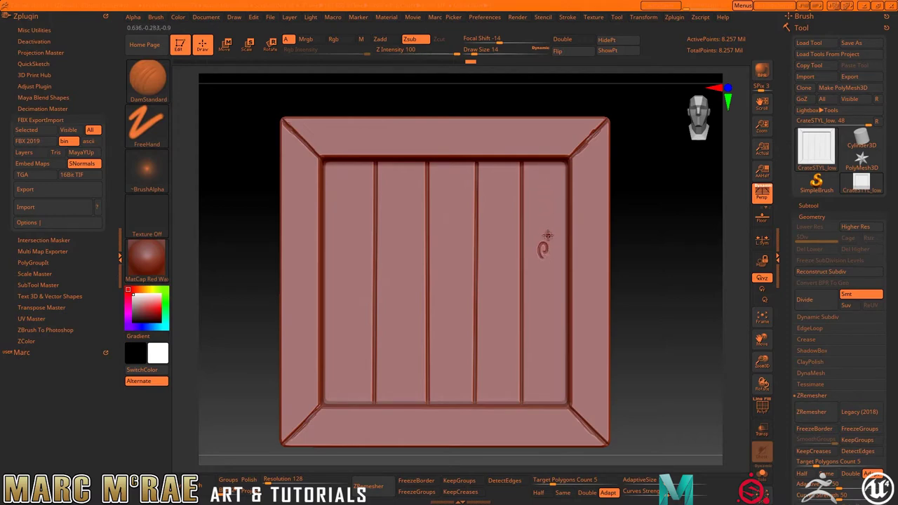
drag(540, 163, 538, 254)
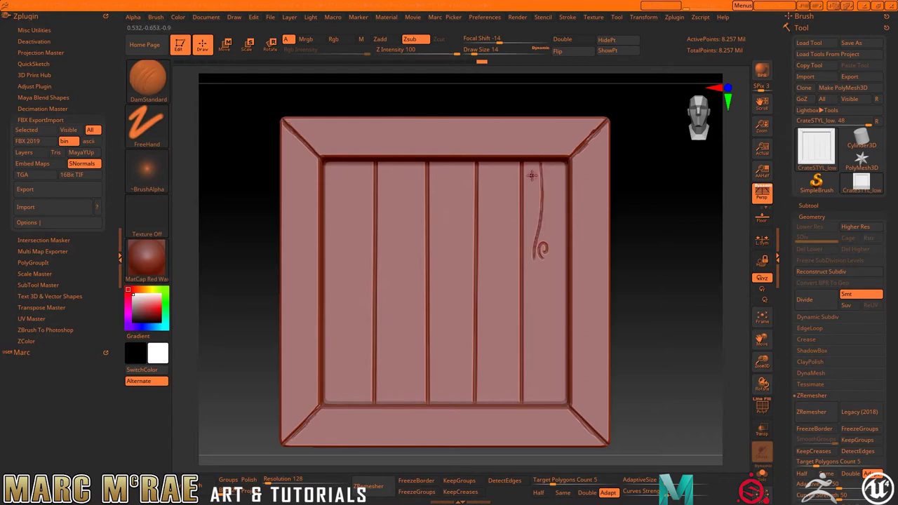
drag(532, 164, 529, 237)
drag(549, 164, 538, 404)
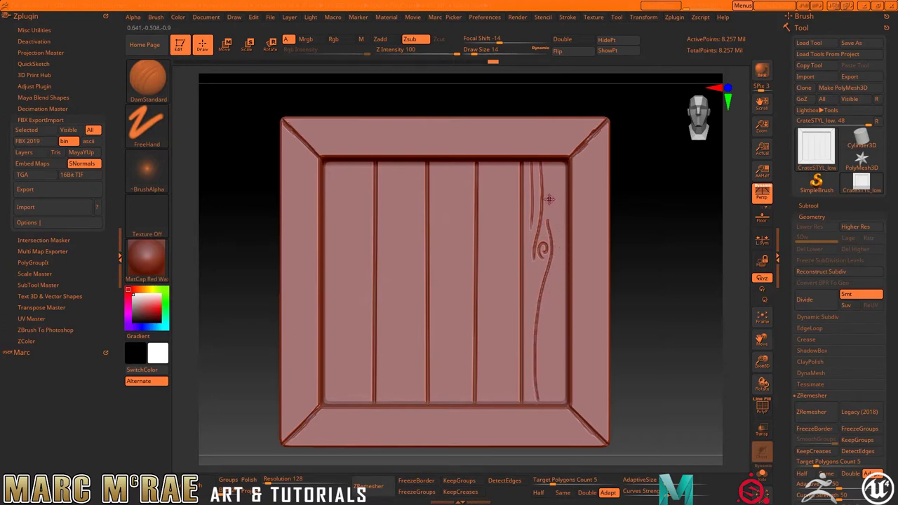
mouse_move(549, 191)
mouse_down()
mouse_move(558, 235)
mouse_move(545, 340)
mouse_up()
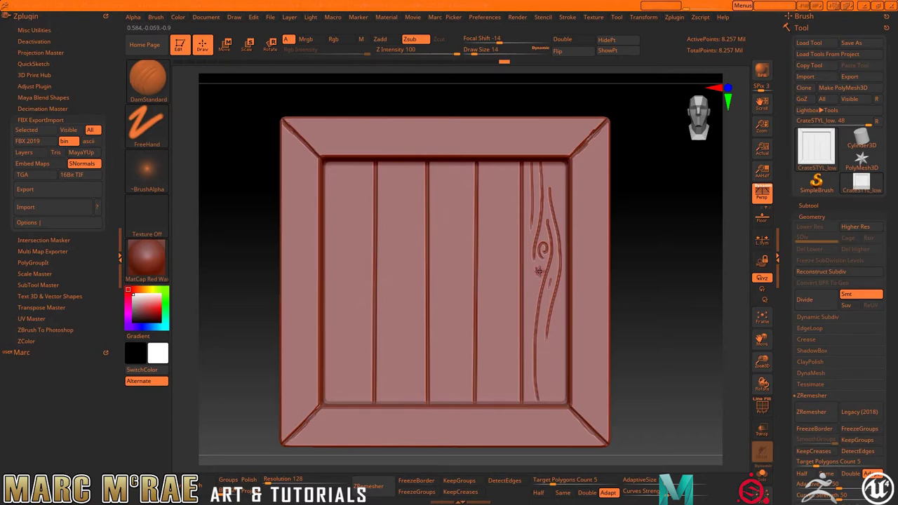
drag(528, 262, 529, 352)
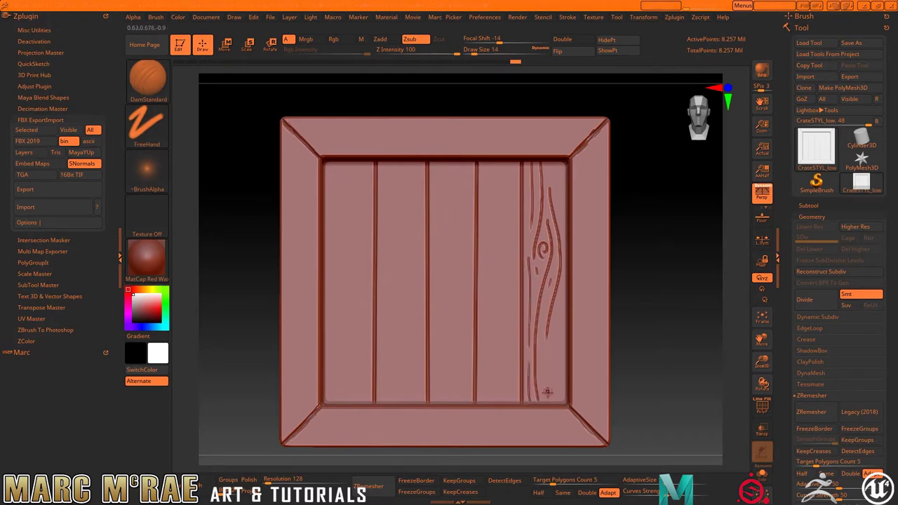
drag(553, 400, 561, 297)
drag(544, 357, 545, 390)
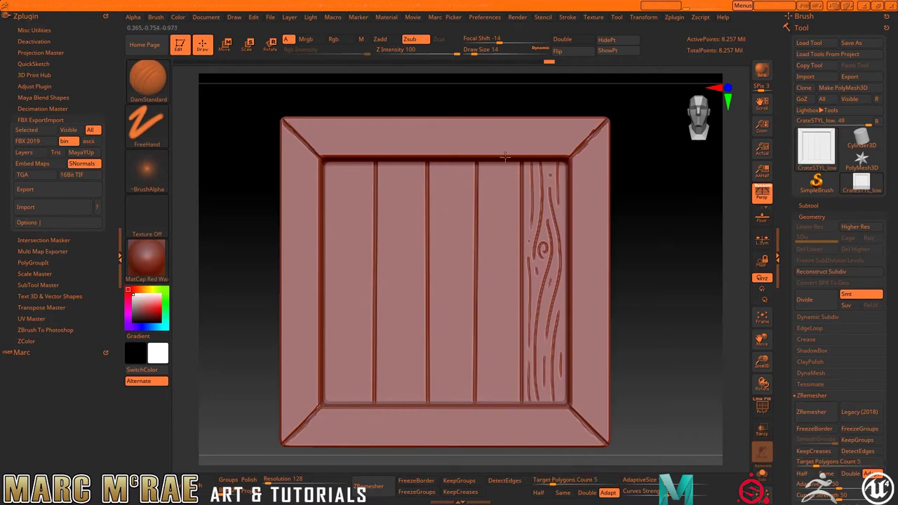
Step: Carve a spiral knot on the upper part of the second plank from the right, with curved grain lines flowing around it
mouse_move(493, 169)
mouse_down()
mouse_move(504, 238)
mouse_move(489, 241)
mouse_up()
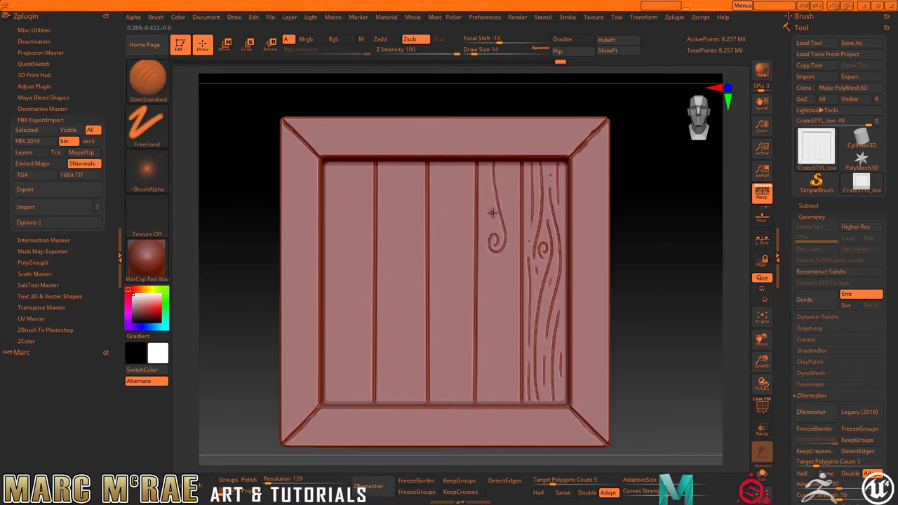
mouse_move(489, 227)
mouse_down()
mouse_move(487, 184)
mouse_move(497, 226)
mouse_up()
mouse_move(484, 162)
mouse_down()
mouse_move(486, 226)
mouse_move(486, 175)
mouse_move(487, 196)
mouse_up()
key(ctrl)
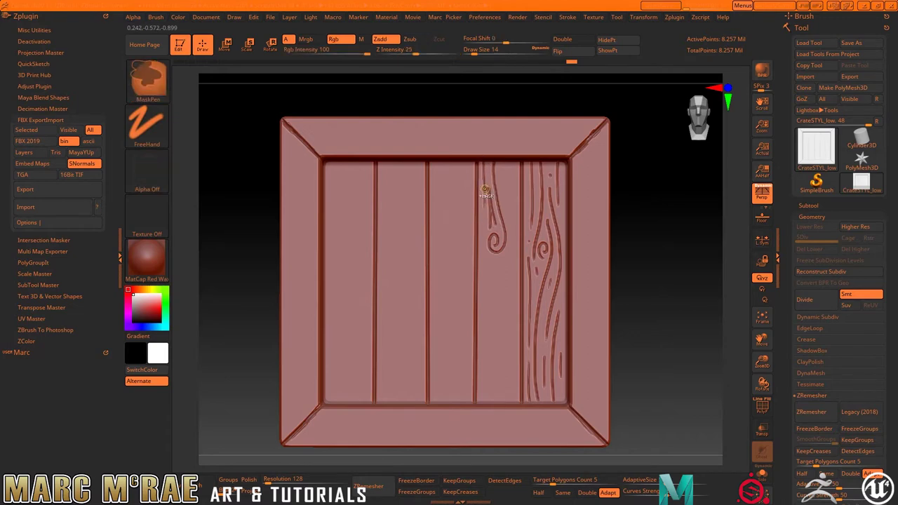
key(ctrl+z)
drag(484, 164, 500, 395)
key(ctrl)
key(ctrl+z)
drag(485, 214, 499, 351)
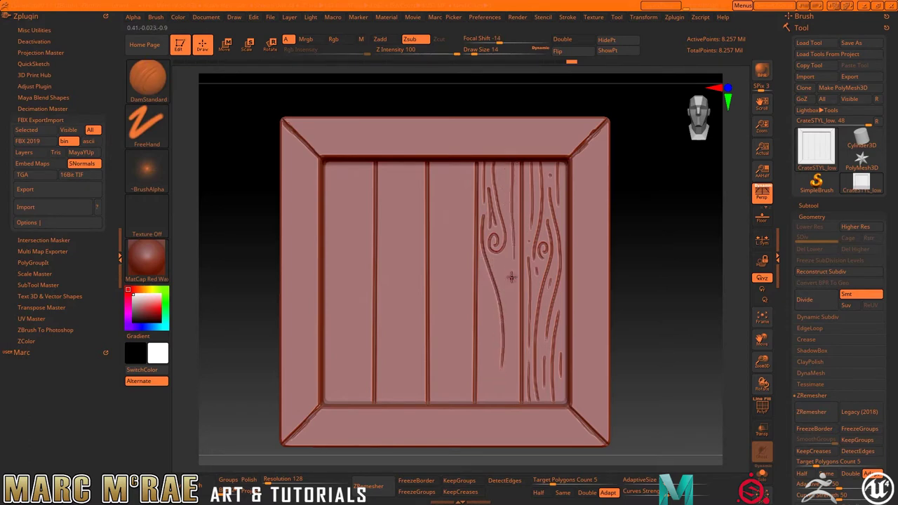
drag(503, 161, 505, 211)
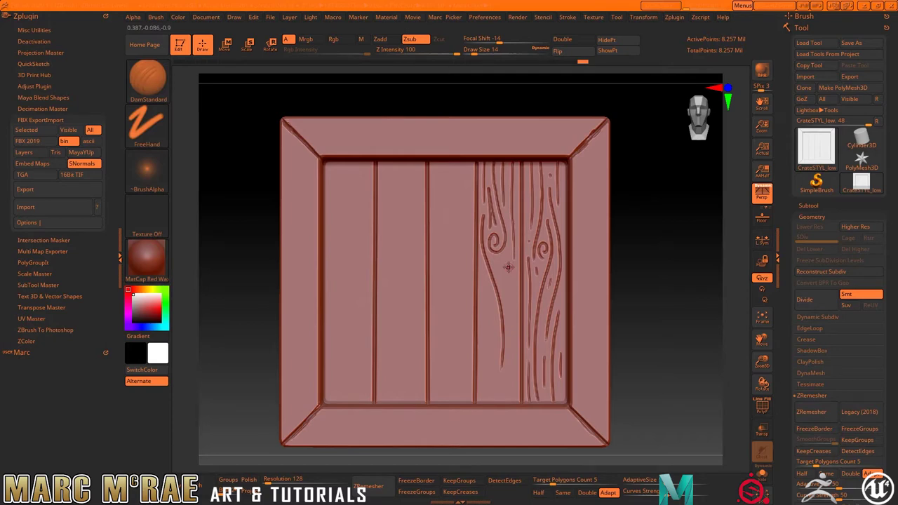
Step: Fill the remaining areas of the second plank from the right with short grain strokes, a dot and long lines down its lower half
mouse_move(496, 263)
mouse_down()
mouse_move(505, 293)
mouse_move(507, 256)
mouse_up()
drag(511, 169, 506, 174)
drag(505, 213, 506, 217)
drag(513, 273, 508, 397)
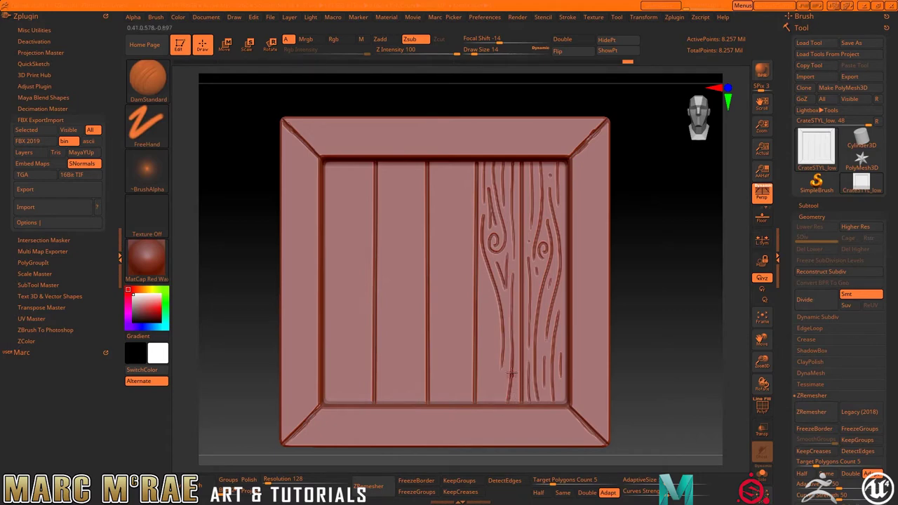
click(506, 300)
drag(487, 287, 490, 398)
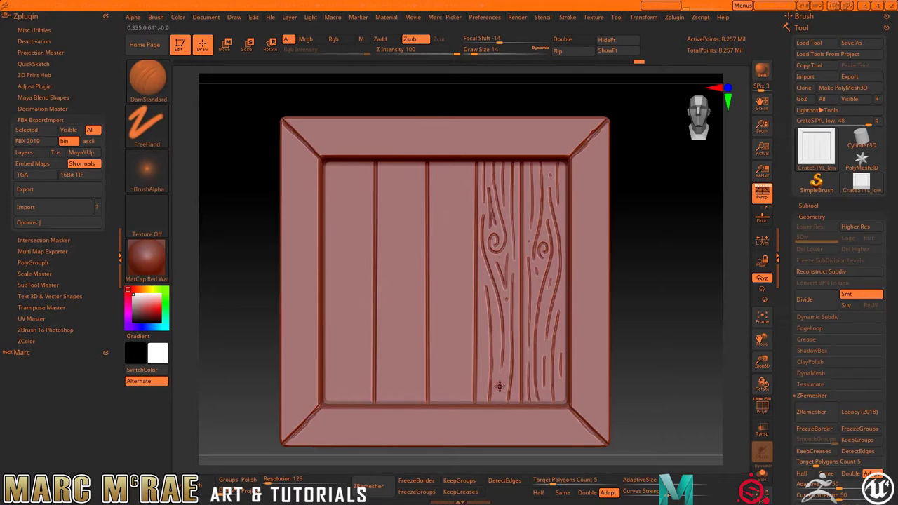
drag(482, 404, 483, 383)
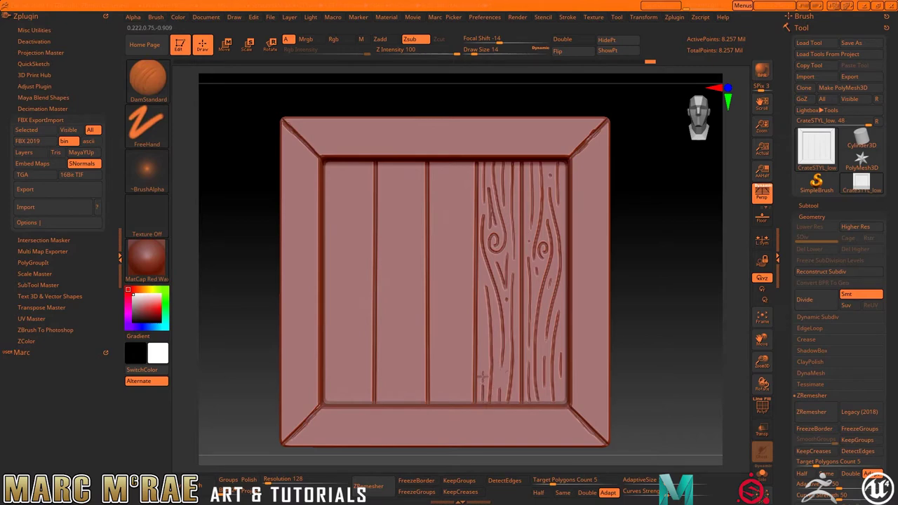
Step: Finish the second plank from the right with a short grain stroke and carve a small spiral knot near the bottom of the middle plank
drag(483, 330, 484, 320)
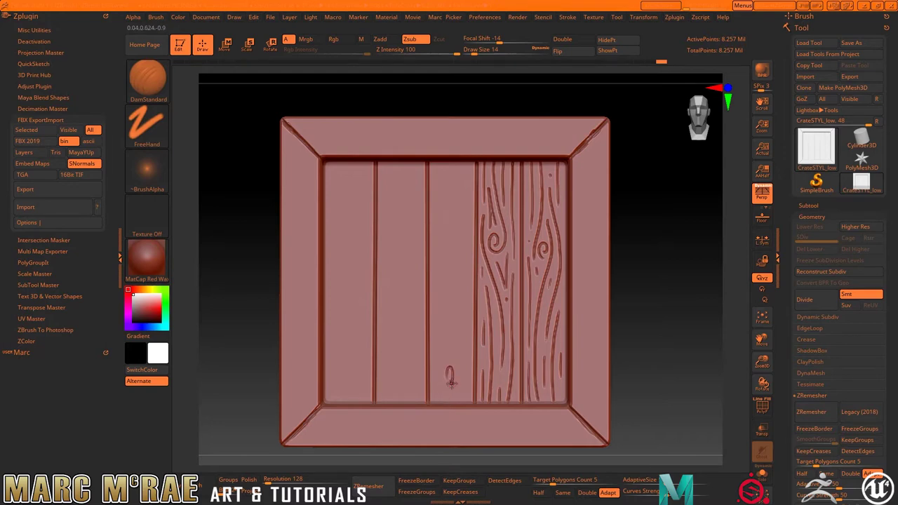
drag(449, 378, 446, 365)
key(ctrl+z)
drag(447, 379, 449, 368)
drag(447, 345, 455, 398)
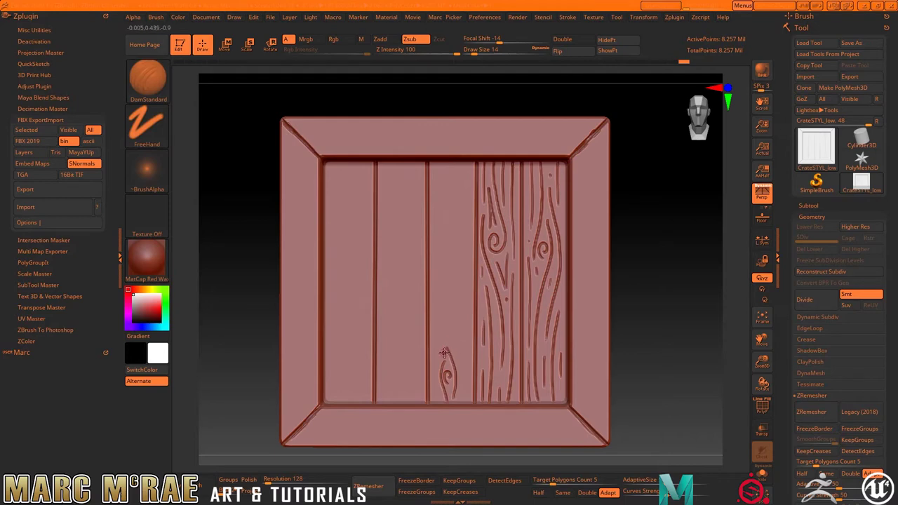
Step: Carve a long curved grain line upward from the middle plank's knot, and add a dot and strokes along the plank's left half
drag(437, 388, 457, 240)
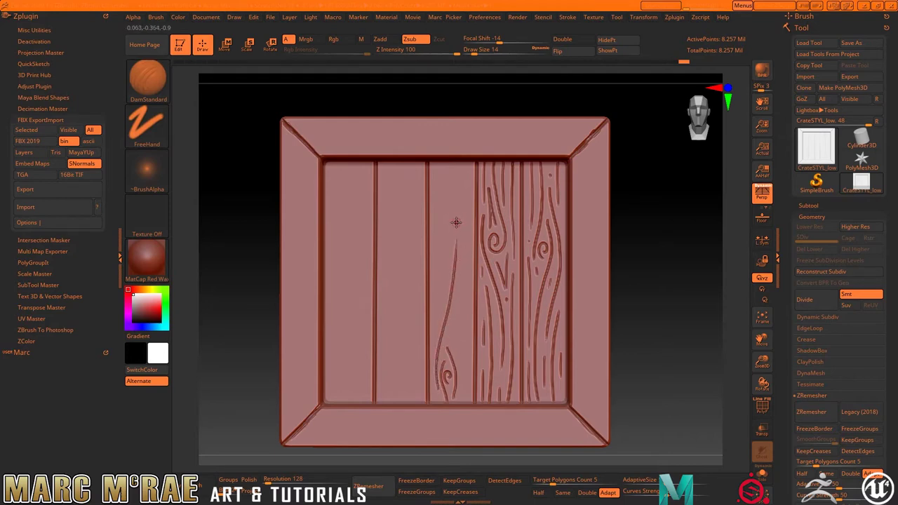
mouse_move(443, 282)
mouse_down()
mouse_move(436, 165)
mouse_move(436, 320)
mouse_up()
click(438, 321)
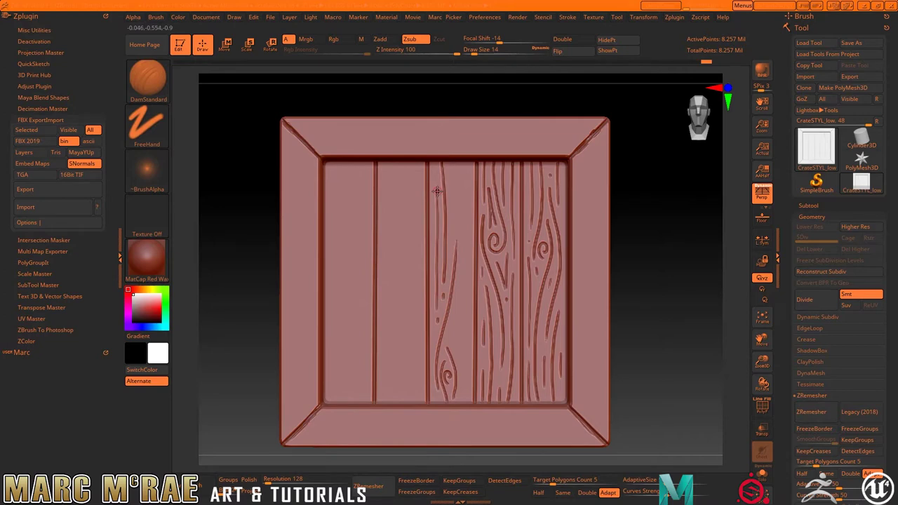
drag(438, 209, 437, 243)
drag(437, 209, 438, 251)
key(ctrl+z)
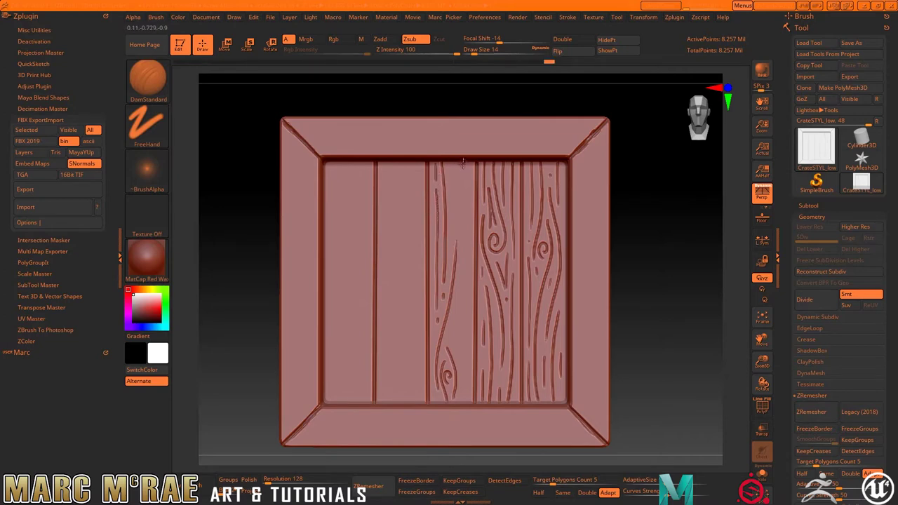
Step: Fill the right half of the middle plank with long vertical grain lines and short strokes down to the bottom edge
drag(466, 162, 467, 276)
drag(457, 162, 457, 239)
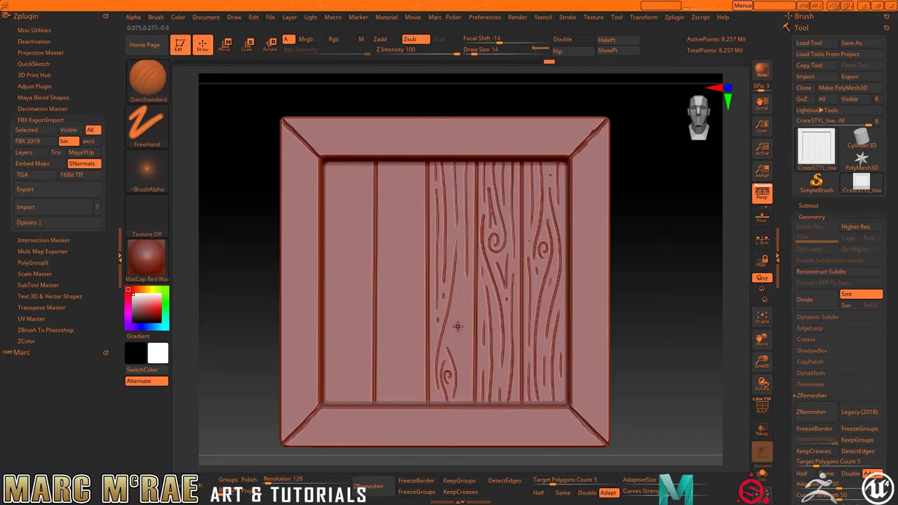
drag(461, 290, 462, 390)
drag(467, 308, 466, 321)
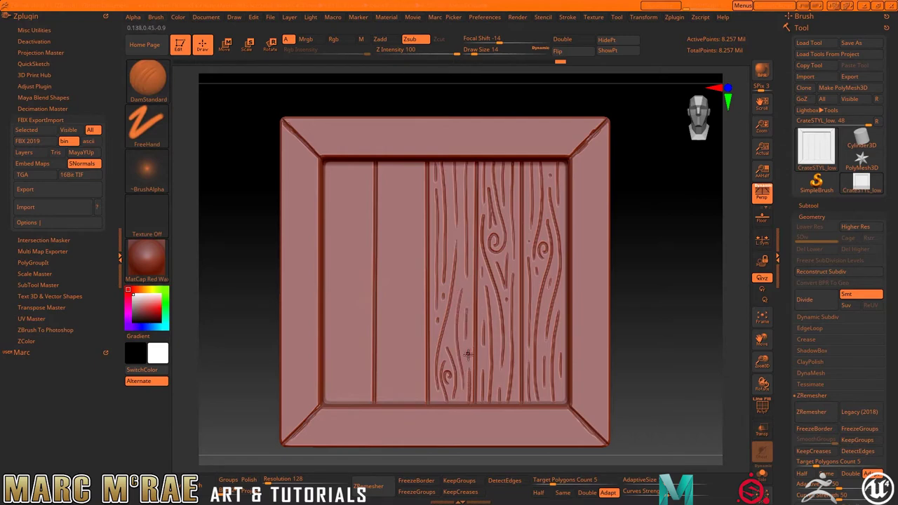
drag(461, 401, 464, 385)
Step: Carve long flowing grain lines over the full height of the second plank from the left, with shorter strokes filling the gaps
mouse_move(401, 165)
mouse_down()
mouse_move(384, 399)
mouse_move(417, 399)
mouse_up()
drag(393, 340, 393, 400)
drag(400, 267, 409, 388)
drag(421, 166, 422, 300)
drag(383, 165, 384, 214)
drag(394, 164, 386, 286)
Step: Carve a spiral knot on the lower half of the leftmost plank, with grain curving around it and long lines above
mouse_move(350, 314)
mouse_down()
mouse_move(346, 304)
mouse_move(350, 322)
mouse_up()
drag(351, 284, 358, 351)
drag(337, 323, 349, 400)
drag(362, 337, 358, 400)
drag(332, 346, 334, 402)
drag(351, 164, 331, 308)
mouse_move(360, 164)
mouse_down()
mouse_move(361, 257)
mouse_move(330, 259)
mouse_up()
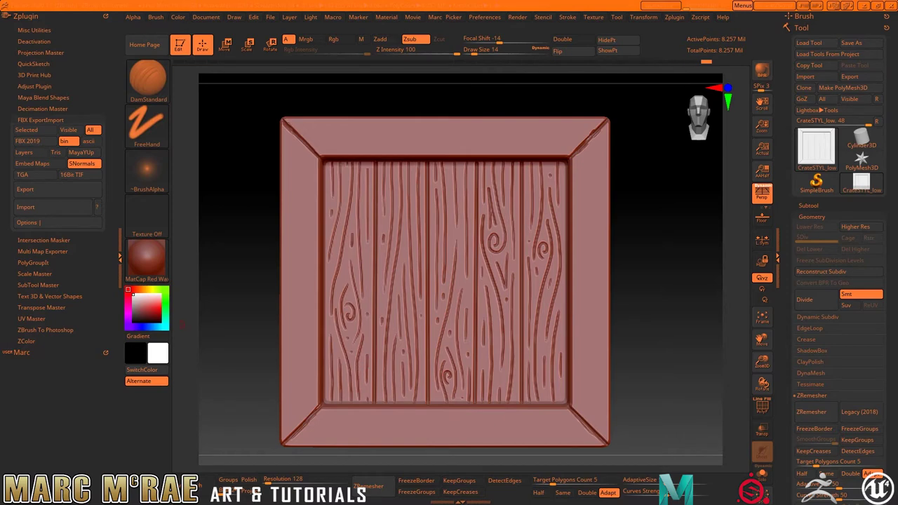
Step: Carve long vertical grain lines and short strokes along the right frame beam, undoing the last stroke
drag(588, 152, 581, 218)
drag(584, 198, 584, 414)
drag(602, 127, 601, 261)
drag(601, 262, 595, 429)
drag(605, 348, 605, 383)
mouse_move(606, 280)
mouse_down()
mouse_move(605, 156)
mouse_move(594, 306)
mouse_up()
key(ctrl+z)
Step: Carve vertical wood grain along the left frame beam, mixing long lines with short strokes at its upper and lower ends
mouse_move(298, 149)
mouse_down()
mouse_move(290, 178)
mouse_move(298, 188)
mouse_up()
drag(294, 177, 288, 294)
drag(308, 154, 293, 379)
drag(312, 213, 306, 417)
drag(313, 345, 313, 380)
drag(314, 154, 313, 170)
drag(287, 132, 286, 235)
Step: Carve horizontal wood grain along the bottom frame beam, filling the gaps between long lines with short strokes
mouse_move(288, 309)
mouse_down()
mouse_move(287, 435)
mouse_move(529, 429)
mouse_up()
drag(306, 429, 324, 433)
drag(379, 430, 581, 418)
drag(316, 426, 458, 419)
drag(463, 416, 501, 413)
drag(334, 429, 346, 419)
drag(543, 435, 582, 424)
drag(354, 441, 521, 435)
drag(509, 414, 546, 411)
Step: Carve horizontal wood grain along the top frame beam to complete the frame of this crate side
drag(289, 131, 596, 129)
drag(302, 146, 582, 142)
drag(470, 150, 527, 149)
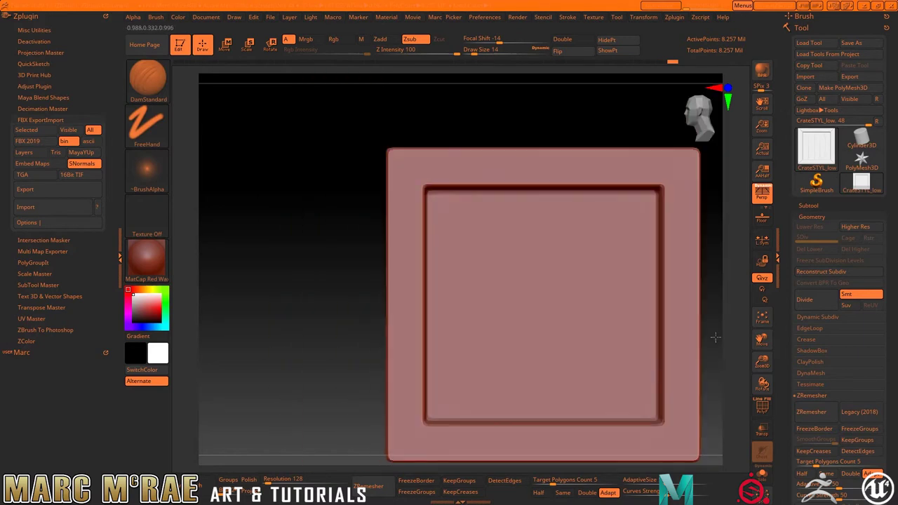
Step: On the next uncarved crate side, carve diagonal joint grooves across all four frame corners
key(f)
drag(307, 114, 343, 150)
drag(616, 114, 580, 151)
drag(580, 387, 615, 424)
drag(343, 388, 308, 423)
Step: Carve four vertical grooves down the inner panel to divide it into five planks
drag(391, 157, 393, 383)
drag(438, 155, 438, 384)
drag(485, 155, 485, 384)
drag(530, 156, 531, 385)
Step: Carve wood grain on the new side's leftmost plank, with a spiral knot on its lower half and long lines flowing around it
drag(355, 158, 357, 240)
drag(364, 155, 356, 294)
drag(356, 295, 363, 303)
drag(369, 316, 360, 382)
drag(373, 271, 382, 382)
drag(382, 157, 381, 210)
drag(386, 238, 385, 257)
Step: Carve a spiral knot on the upper half of the second plank from the left, with curved grain around it and strokes below
drag(411, 223, 417, 231)
drag(416, 180, 409, 245)
drag(421, 198, 412, 330)
mouse_move(410, 156)
mouse_down()
mouse_move(407, 321)
mouse_move(431, 209)
mouse_up()
drag(433, 237, 430, 383)
drag(424, 279, 421, 337)
drag(401, 156, 401, 172)
drag(400, 330, 406, 382)
drag(411, 343, 414, 363)
Step: Carve a spiral knot on the lower half of the middle plank and surround it with long vertical grain lines and short strokes
drag(460, 290, 457, 317)
drag(456, 228, 457, 241)
drag(448, 169, 452, 369)
drag(469, 304, 473, 376)
drag(474, 155, 466, 250)
drag(474, 348, 477, 383)
drag(446, 346, 445, 385)
Step: Fill the fourth plank from the left with long, slightly slanted grain lines and short strokes, without a knot
drag(508, 151, 502, 289)
drag(507, 261, 500, 384)
drag(522, 154, 524, 382)
drag(495, 154, 494, 292)
drag(488, 206, 488, 261)
drag(491, 302, 485, 382)
Step: Carve wood grain on the rightmost plank, with spiral knots near its top and bottom and long lines between them
mouse_move(563, 174)
mouse_down()
mouse_move(568, 153)
mouse_move(565, 335)
mouse_up()
mouse_move(545, 356)
mouse_down()
mouse_move(547, 346)
mouse_move(541, 364)
mouse_up()
drag(537, 156, 546, 320)
drag(561, 332, 562, 383)
mouse_move(571, 289)
mouse_down()
mouse_move(569, 382)
mouse_move(533, 383)
mouse_up()
Step: Carve vertical wood grain along the new side's right frame beam, with a spiral knot on its upper part
drag(591, 137, 594, 278)
mouse_move(594, 218)
mouse_down()
mouse_move(594, 377)
mouse_move(606, 358)
mouse_up()
drag(610, 331, 612, 419)
drag(613, 125, 613, 214)
drag(611, 157, 614, 206)
drag(588, 282, 588, 396)
Step: Carve horizontal wood grain along the new side's bottom frame beam, with a spiral knot toward its right end
drag(519, 408, 594, 411)
drag(548, 415, 477, 409)
drag(336, 399, 449, 397)
drag(407, 411, 474, 407)
drag(317, 421, 501, 418)
drag(472, 398, 591, 398)
drag(565, 413, 610, 423)
Step: Carve spiral knots near the top and bottom of the left frame beam, with long vertical grain lines flowing around them
drag(320, 377, 320, 363)
mouse_move(329, 170)
mouse_down()
mouse_move(330, 155)
mouse_move(327, 166)
mouse_up()
mouse_move(324, 139)
mouse_down()
mouse_move(332, 184)
mouse_move(324, 319)
mouse_up()
drag(323, 310, 320, 408)
drag(310, 414, 310, 200)
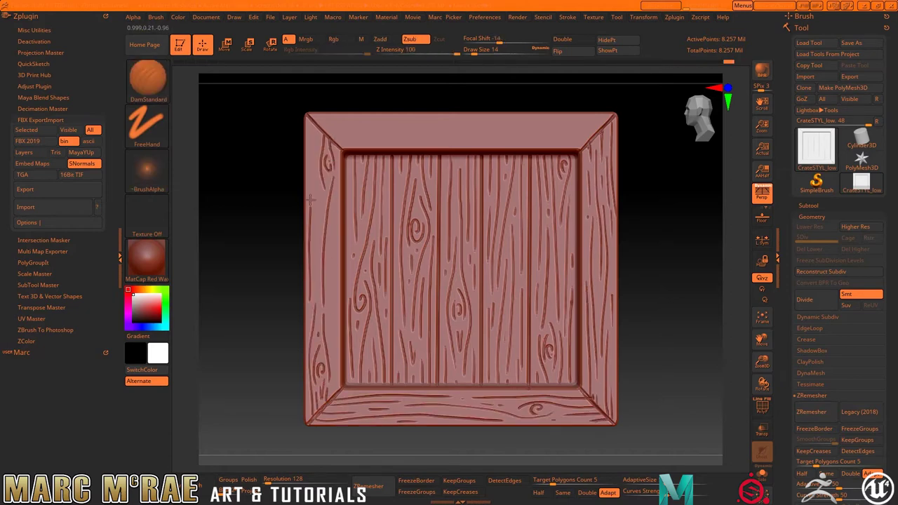
Step: Carve horizontal wood grain over the whole length of the new side's top frame beam
mouse_move(317, 117)
mouse_down()
mouse_move(534, 125)
mouse_move(336, 135)
mouse_move(389, 129)
mouse_up()
drag(344, 144, 427, 140)
drag(491, 144, 582, 144)
drag(470, 136, 606, 119)
drag(592, 129, 552, 134)
drag(514, 116, 418, 115)
shift+right_drag(333, 129, 533, 177)
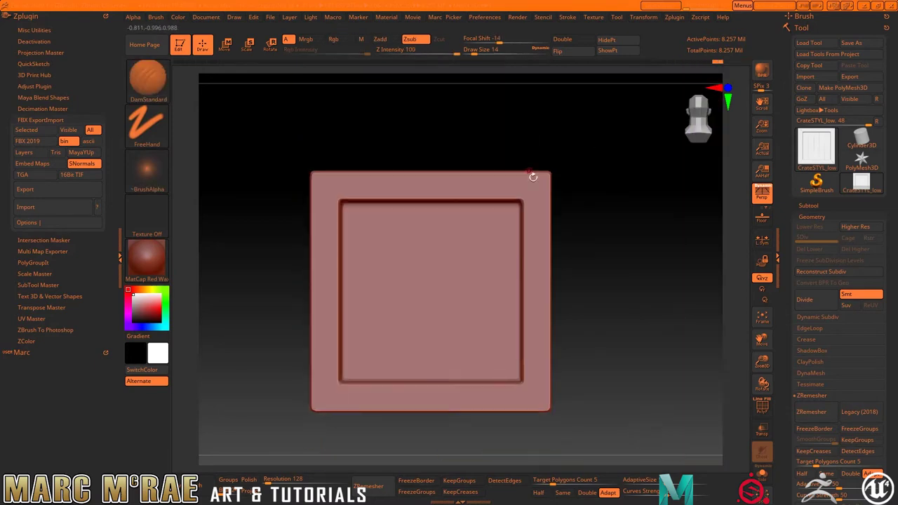
Step: Carve four vertical plank grooves into the blank side's panel and diagonal joints across its four frame corners
key(f)
drag(377, 150, 380, 397)
drag(429, 152, 429, 397)
drag(478, 155, 477, 391)
drag(527, 152, 527, 397)
drag(620, 109, 582, 145)
drag(581, 398, 619, 438)
drag(290, 437, 329, 397)
drag(289, 108, 329, 146)
Step: Carve vertical wood grain along the panel's leftmost plank, flowing around a spiral knot on its upper part
right_drag(329, 146, 614, 331)
drag(614, 331, 433, 286)
mouse_move(545, 294)
mouse_down()
mouse_move(653, 414)
mouse_move(533, 350)
mouse_up()
drag(274, 144, 324, 188)
mouse_move(632, 351)
mouse_down()
mouse_move(590, 301)
mouse_move(505, 267)
mouse_up()
mouse_move(404, 213)
mouse_down()
mouse_move(367, 225)
mouse_move(690, 428)
mouse_move(688, 341)
mouse_move(457, 328)
mouse_move(377, 198)
mouse_move(372, 208)
mouse_up()
mouse_move(384, 160)
mouse_down()
mouse_move(372, 321)
mouse_move(366, 299)
mouse_up()
drag(361, 248, 362, 381)
drag(367, 318, 368, 368)
drag(394, 158, 394, 381)
Step: Carve long vertical wood grain lines along the panel's second plank from the left
mouse_move(386, 265)
mouse_down()
mouse_move(384, 338)
mouse_move(424, 159)
mouse_up()
drag(434, 160, 435, 372)
drag(431, 309, 429, 381)
mouse_move(414, 159)
mouse_down()
mouse_move(411, 379)
mouse_move(420, 306)
mouse_up()
Step: Carve vertical wood grain along the panel's middle plank, flowing around a spiral knot near its lower end
drag(419, 313, 417, 379)
mouse_move(470, 345)
mouse_down()
mouse_move(473, 334)
mouse_move(474, 362)
mouse_up()
drag(468, 261, 460, 379)
drag(473, 158, 479, 356)
drag(485, 333, 485, 304)
drag(485, 263, 485, 160)
drag(462, 159, 464, 256)
mouse_move(453, 312)
mouse_down()
mouse_move(455, 374)
mouse_move(478, 377)
mouse_up()
Step: Carve vertical wood grain over the full height of the panel's fourth plank from the left
drag(509, 159, 510, 241)
drag(511, 186, 510, 380)
drag(500, 285, 498, 376)
drag(499, 159, 499, 262)
drag(527, 159, 532, 374)
drag(522, 274, 523, 379)
drag(498, 158, 507, 250)
Step: Carve vertical wood grain along the panel's rightmost plank, flowing around a spiral knot on its upper part
drag(559, 200, 560, 209)
drag(557, 164, 553, 360)
drag(565, 164, 568, 258)
drag(575, 159, 575, 221)
drag(575, 254, 575, 344)
drag(565, 271, 559, 385)
drag(577, 328, 577, 381)
drag(560, 295, 560, 307)
drag(551, 160, 546, 383)
drag(543, 159, 543, 177)
Step: Carve vertical wood grain along this side's right frame beam, ending the lines at the diagonal corner joints
drag(598, 143, 595, 271)
mouse_move(597, 277)
mouse_down()
mouse_move(606, 403)
mouse_move(600, 398)
mouse_up()
key(ctrl+z)
drag(604, 137, 604, 207)
drag(615, 125, 616, 258)
drag(605, 198, 616, 415)
drag(603, 325, 604, 367)
Step: Carve vertical wood grain along this side's left frame beam, with spiral knots near its top and bottom ends
drag(326, 144, 326, 153)
drag(336, 365, 337, 377)
drag(335, 311, 330, 393)
drag(325, 266, 321, 403)
drag(320, 211, 319, 295)
drag(320, 193, 321, 223)
drag(331, 141, 331, 239)
drag(343, 181, 342, 355)
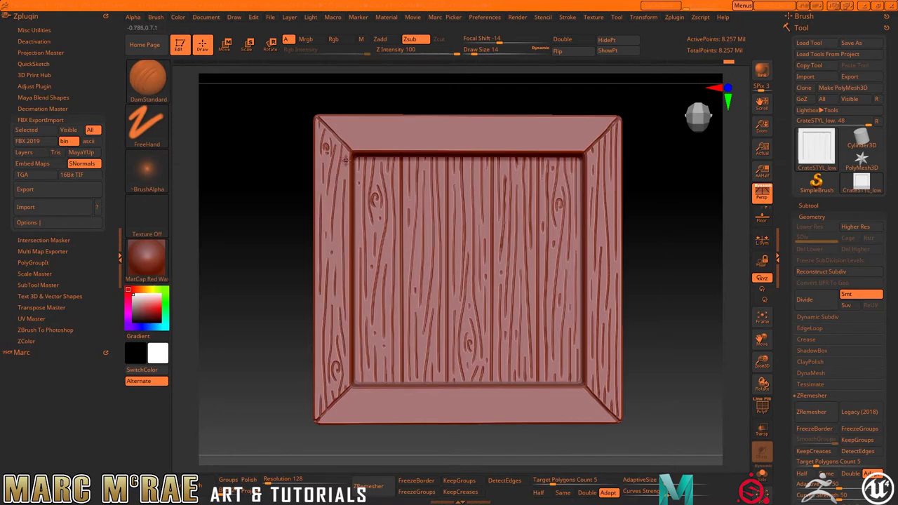
Step: Carve horizontal wood grain along the whole length of this side's top frame beam
drag(333, 125, 513, 134)
drag(362, 145, 421, 142)
drag(337, 131, 587, 148)
drag(435, 121, 609, 119)
drag(371, 120, 485, 118)
drag(537, 138, 598, 136)
Step: Carve horizontal wood grain along the whole length of this side's bottom frame beam
drag(426, 402, 520, 403)
drag(540, 395, 591, 395)
drag(530, 417, 574, 417)
drag(383, 394, 444, 395)
drag(566, 417, 609, 418)
drag(330, 415, 375, 414)
drag(474, 405, 501, 405)
Step: Carve four vertical plank grooves into the panel of the crate's next side
mouse_move(695, 393)
mouse_down()
mouse_move(639, 387)
mouse_move(401, 210)
mouse_move(571, 387)
mouse_move(543, 247)
mouse_move(578, 471)
mouse_move(533, 469)
mouse_up()
drag(378, 185, 377, 378)
drag(417, 184, 418, 381)
drag(461, 185, 461, 379)
mouse_move(503, 187)
mouse_down()
mouse_move(503, 382)
mouse_move(500, 184)
mouse_up()
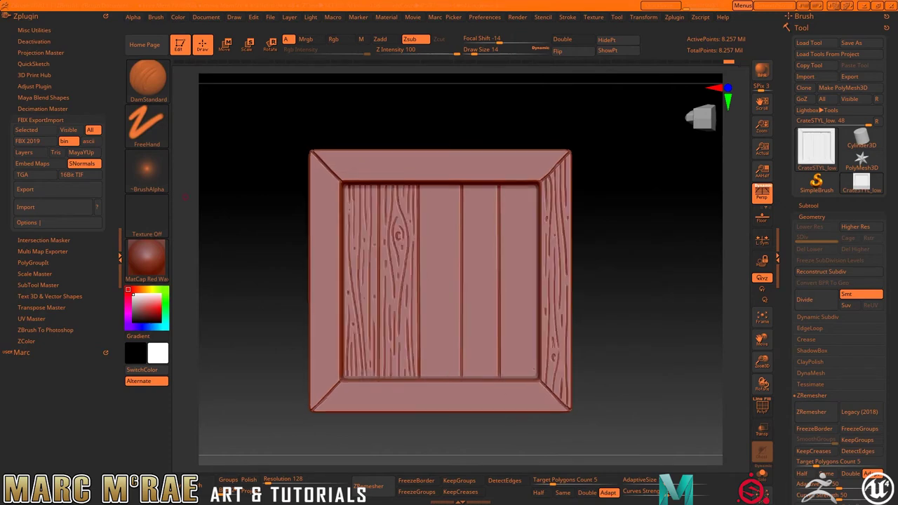
Step: Carve vertical wood grain along the panel's middle plank, with a spiral knot on its lower part
mouse_move(439, 330)
mouse_down()
mouse_move(442, 384)
mouse_move(457, 243)
mouse_move(456, 363)
mouse_up()
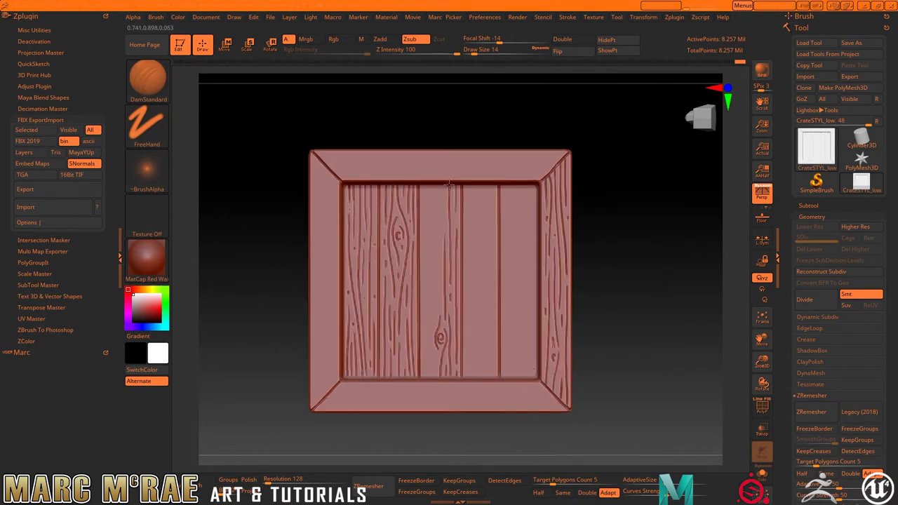
mouse_move(426, 187)
mouse_down()
mouse_move(427, 376)
mouse_move(425, 322)
mouse_up()
drag(425, 290, 424, 274)
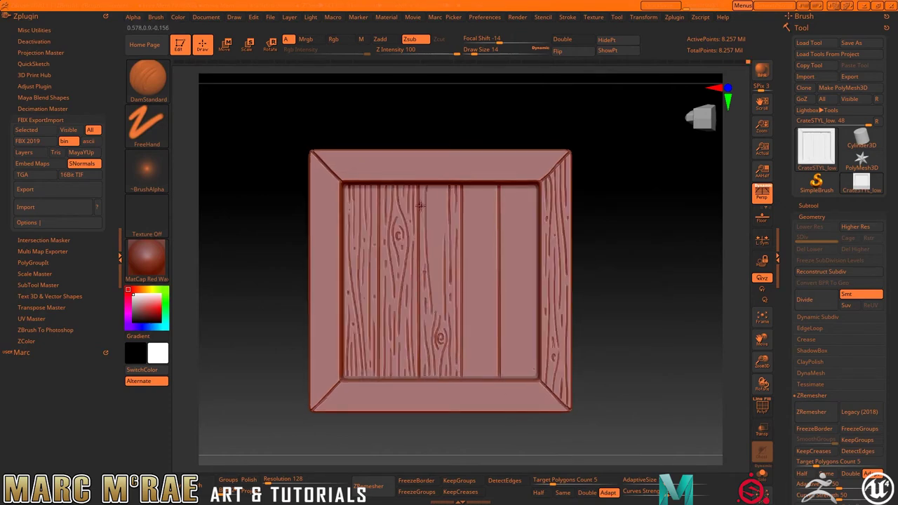
drag(432, 187, 442, 295)
Step: Carve vertical wood grain over the full height of the panel's fourth plank from the left
drag(471, 199, 475, 292)
drag(467, 187, 469, 346)
drag(472, 289, 473, 372)
drag(482, 188, 491, 373)
drag(484, 257, 478, 372)
drag(478, 338, 478, 304)
drag(494, 186, 494, 349)
Step: Carve vertical wood grain along the panel's rightmost plank
drag(520, 275, 518, 288)
drag(525, 223, 520, 238)
drag(522, 186, 523, 300)
mouse_move(528, 204)
mouse_down()
mouse_move(525, 372)
mouse_move(512, 198)
mouse_move(510, 376)
mouse_up()
Step: Carve vertical wood grain along this side's left frame beam between the two corner joints
drag(318, 155, 324, 367)
drag(331, 281, 336, 391)
drag(335, 203, 337, 295)
drag(330, 175, 327, 275)
drag(317, 411, 319, 295)
Step: Carve horizontal wood grain along this side's bottom frame beam
mouse_move(500, 397)
mouse_down()
mouse_move(515, 391)
mouse_move(332, 390)
mouse_move(332, 406)
mouse_move(375, 408)
mouse_up()
drag(393, 405, 502, 405)
drag(449, 398, 489, 397)
drag(380, 386, 434, 387)
drag(560, 400, 519, 408)
drag(449, 386, 468, 387)
Step: Carve horizontal wood grain along this side's top frame beam
drag(378, 166, 438, 166)
drag(327, 163, 413, 163)
drag(317, 154, 361, 153)
drag(372, 154, 481, 154)
drag(421, 166, 535, 176)
mouse_move(495, 153)
mouse_down()
mouse_move(560, 153)
mouse_move(372, 176)
mouse_up()
Step: Turn to the next ungrained side and carve four straight vertical plank grooves into its panel
mouse_move(706, 412)
mouse_down()
mouse_move(661, 413)
mouse_move(537, 372)
mouse_move(656, 333)
mouse_up()
shift+drag(402, 170, 402, 385)
shift+drag(446, 172, 447, 385)
shift+drag(493, 169, 491, 385)
shift+drag(536, 169, 536, 385)
Step: Carve vertical wood grain over the full height of the panel's leftmost plank
drag(375, 183, 379, 244)
drag(383, 238, 377, 354)
drag(380, 203, 387, 228)
drag(392, 171, 393, 302)
drag(387, 248, 388, 384)
drag(364, 175, 374, 281)
drag(366, 231, 362, 364)
drag(361, 179, 366, 230)
Step: Carve vertical wood grain with a knot near the upper end over the full height of the panel's second plank from the left
drag(424, 209, 422, 249)
drag(421, 170, 424, 347)
mouse_move(430, 170)
mouse_down()
mouse_move(440, 209)
mouse_move(428, 309)
mouse_up()
drag(442, 253, 437, 360)
drag(430, 322, 433, 377)
drag(414, 319, 414, 383)
drag(417, 264, 408, 316)
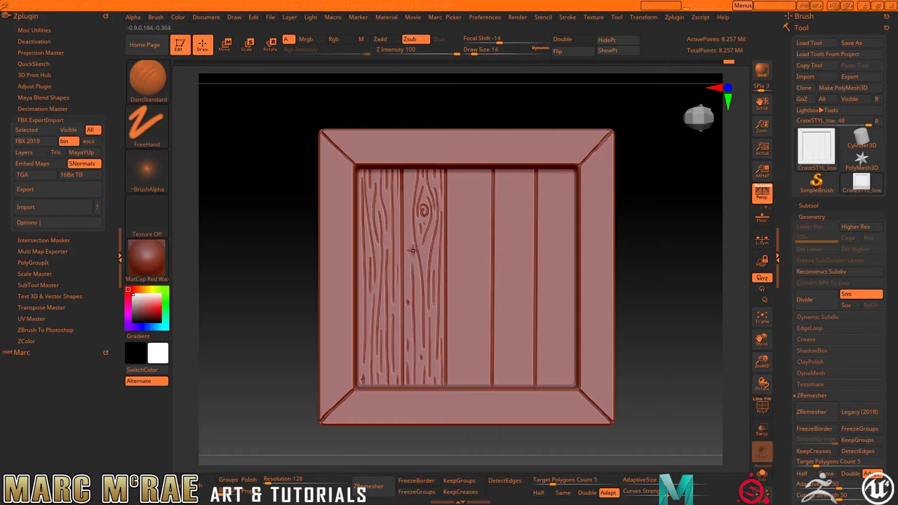
drag(410, 187, 408, 249)
Step: Carve vertical wood grain over the full height of the panel's middle plank, curving it around a spot in the lower part
drag(470, 348, 467, 355)
mouse_move(469, 321)
mouse_down()
mouse_move(462, 362)
mouse_move(475, 384)
mouse_up()
drag(489, 279, 483, 384)
drag(489, 171, 488, 278)
drag(480, 202, 475, 316)
mouse_move(470, 170)
mouse_down()
mouse_move(469, 310)
mouse_move(456, 309)
mouse_up()
drag(452, 269, 454, 361)
Step: Carve vertical wood grain over the full height of the panel's fourth plank from the left
drag(513, 182, 511, 385)
mouse_move(526, 384)
mouse_down()
mouse_move(528, 181)
mouse_move(503, 271)
mouse_up()
mouse_move(528, 168)
mouse_down()
mouse_move(528, 234)
mouse_move(514, 242)
mouse_up()
mouse_move(514, 243)
mouse_down()
mouse_move(514, 387)
mouse_move(498, 287)
mouse_up()
drag(499, 309, 510, 331)
Step: Carve vertical wood grain over the full height of the panel's rightmost plank
drag(564, 181, 560, 197)
drag(569, 185, 550, 334)
drag(562, 222, 562, 311)
drag(543, 169, 543, 383)
drag(550, 383, 549, 352)
drag(557, 384, 557, 248)
drag(570, 214, 567, 385)
drag(572, 330, 572, 257)
Step: Carve vertical wood grain along this side's right frame beam, from corner joint to corner joint
drag(585, 168, 585, 280)
drag(593, 154, 597, 365)
drag(587, 279, 591, 397)
drag(599, 237, 606, 414)
drag(596, 371, 601, 408)
drag(600, 152, 600, 246)
drag(609, 137, 609, 240)
drag(607, 345, 606, 259)
Step: Carve vertical wood grain along this side's left frame beam, undoing the strokes that go wrong
drag(334, 274, 329, 285)
key(ctrl+z)
drag(336, 240, 330, 351)
drag(339, 258, 340, 183)
key(ctrl+z)
drag(340, 295, 338, 158)
drag(343, 209, 350, 381)
drag(341, 306, 337, 397)
drag(325, 275, 327, 408)
drag(326, 248, 327, 141)
drag(335, 144, 336, 181)
Step: Carve lengthwise wood grain along one of this side's two remaining bare frame beams
mouse_move(644, 235)
mouse_down()
mouse_move(692, 246)
mouse_move(647, 344)
mouse_move(648, 375)
mouse_move(639, 346)
mouse_up()
drag(576, 341, 584, 140)
drag(580, 140, 570, 277)
drag(591, 131, 589, 317)
drag(584, 230, 571, 411)
mouse_move(587, 342)
mouse_down()
mouse_move(587, 423)
mouse_move(596, 430)
mouse_up()
drag(594, 126, 596, 210)
drag(596, 317, 597, 337)
Step: Carve lengthwise wood grain along the last bare frame beam of this side, opposite the one just grained
drag(294, 136, 298, 217)
drag(305, 163, 302, 376)
drag(303, 334, 301, 415)
drag(290, 245, 288, 425)
drag(285, 127, 285, 169)
drag(305, 149, 309, 198)
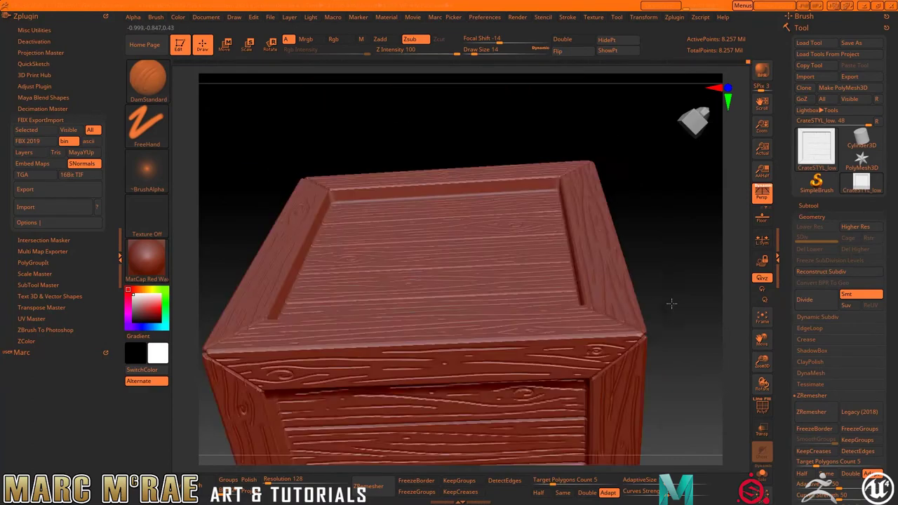
Step: Turn to the remaining ungrained side of the crate and carve four straight vertical plank grooves into its panel
mouse_move(668, 305)
mouse_down()
mouse_move(690, 245)
mouse_move(695, 278)
mouse_up()
mouse_move(364, 398)
mouse_down()
mouse_move(364, 165)
mouse_move(408, 398)
mouse_up()
drag(454, 168, 454, 398)
drag(505, 164, 505, 400)
Step: Carve vertical wood grain around a swirled knot at mid-height on the leftmost plank of this side's panel
drag(334, 166, 337, 269)
drag(344, 226, 337, 369)
drag(351, 165, 356, 276)
drag(348, 305, 342, 397)
drag(355, 260, 353, 398)
drag(327, 274, 335, 396)
drag(324, 292, 324, 315)
drag(326, 166, 324, 254)
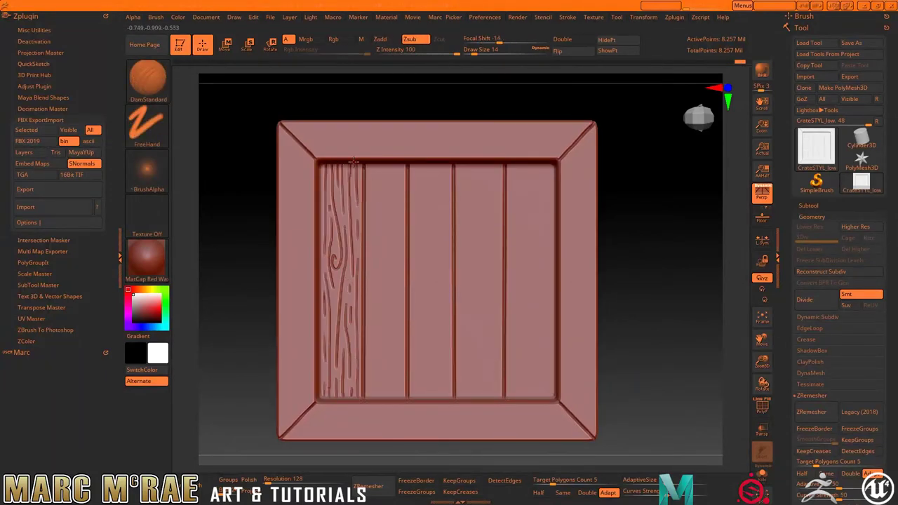
Step: Carve a swirled knot at mid-height and vertical wood grain over the full height of this panel's middle plank
drag(429, 267, 425, 330)
drag(430, 166, 428, 323)
drag(442, 165, 444, 260)
drag(438, 310, 437, 375)
drag(448, 276, 449, 400)
drag(415, 243, 418, 399)
drag(428, 252, 432, 357)
drag(421, 166, 420, 196)
drag(424, 197, 416, 231)
Step: Carve vertical wood grain with one knot near the upper end and one in the lower part on this panel's fourth plank
drag(480, 327, 478, 341)
drag(495, 167, 489, 293)
drag(465, 165, 463, 394)
drag(484, 318, 481, 396)
mouse_move(478, 287)
mouse_down()
mouse_move(472, 335)
mouse_move(492, 372)
mouse_up()
drag(463, 380, 463, 397)
drag(496, 272, 496, 396)
Step: Carve long vertical wood grain lines and small flecks on the bare second plank from the left
mouse_move(379, 166)
mouse_down()
mouse_move(376, 397)
mouse_move(371, 246)
mouse_up()
drag(394, 166, 399, 320)
drag(382, 274, 384, 399)
drag(399, 331, 397, 397)
drag(393, 212, 395, 218)
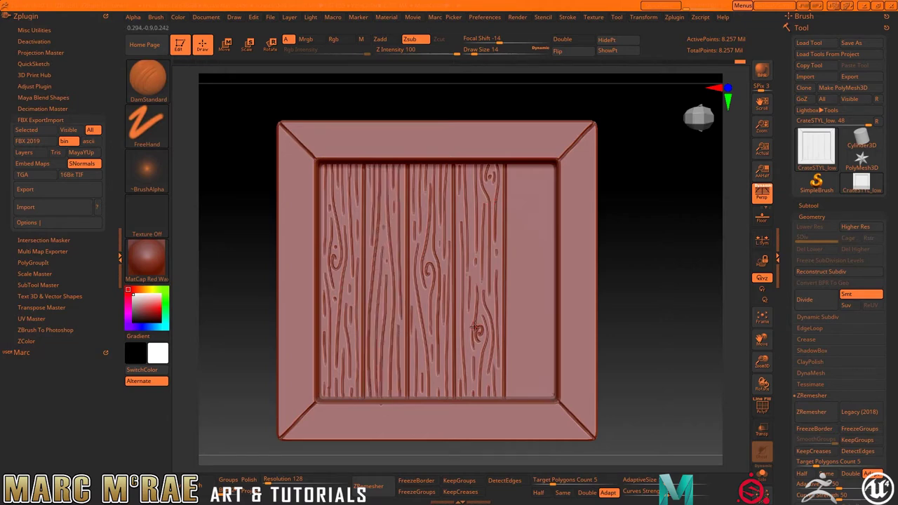
Step: Carve vertical wood grain with a knot in the upper part over the full height of this panel's rightmost plank
drag(524, 199, 527, 231)
drag(531, 166, 535, 397)
drag(516, 238, 517, 398)
drag(513, 165, 510, 253)
drag(542, 166, 546, 397)
Step: Carve vertical wood grain with a knot near the upper end along the right frame beam of this side
drag(585, 158, 588, 173)
drag(589, 131, 591, 232)
drag(591, 240, 589, 358)
drag(581, 319, 572, 416)
drag(584, 372, 589, 430)
drag(575, 151, 567, 316)
drag(571, 222, 568, 414)
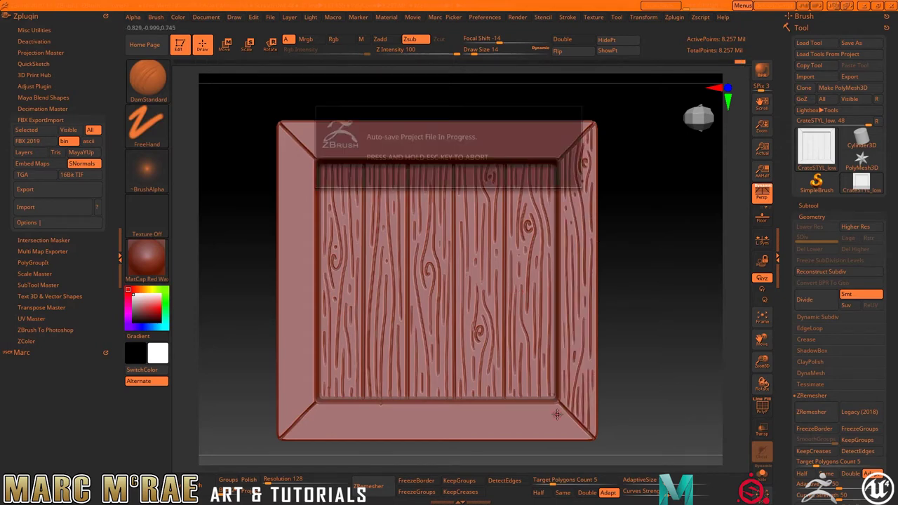
Step: Carve long vertical wood grain lines along the left frame beam of this side
drag(286, 133, 298, 284)
drag(284, 259, 283, 362)
drag(298, 219, 300, 354)
drag(307, 140, 306, 270)
mouse_move(309, 281)
mouse_down()
mouse_move(309, 406)
mouse_move(297, 424)
mouse_up()
drag(286, 373, 283, 435)
Step: Carve vertical wood grain along the left frame beam of the next crate side
mouse_move(671, 385)
mouse_down()
mouse_move(649, 360)
mouse_move(662, 329)
mouse_move(699, 335)
mouse_up()
drag(298, 128, 302, 188)
drag(306, 159, 304, 416)
drag(313, 278, 307, 425)
drag(311, 144, 320, 269)
mouse_move(320, 275)
mouse_down()
mouse_move(321, 401)
mouse_move(302, 302)
mouse_up()
Step: Carve vertical wood grain lines over the full height of this next side's right frame beam
drag(600, 137, 599, 376)
drag(607, 228, 608, 430)
drag(612, 128, 610, 205)
drag(594, 145, 590, 407)
drag(593, 295, 598, 421)
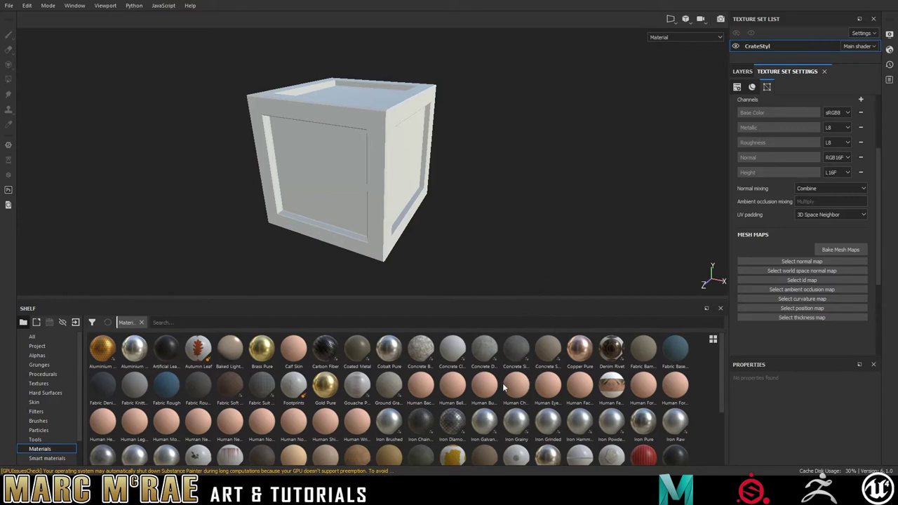
Step: Examine the crate's normal, ambient occlusion, curvature and thickness maps on the model in Substance Painter, ending in the material view
key(b)
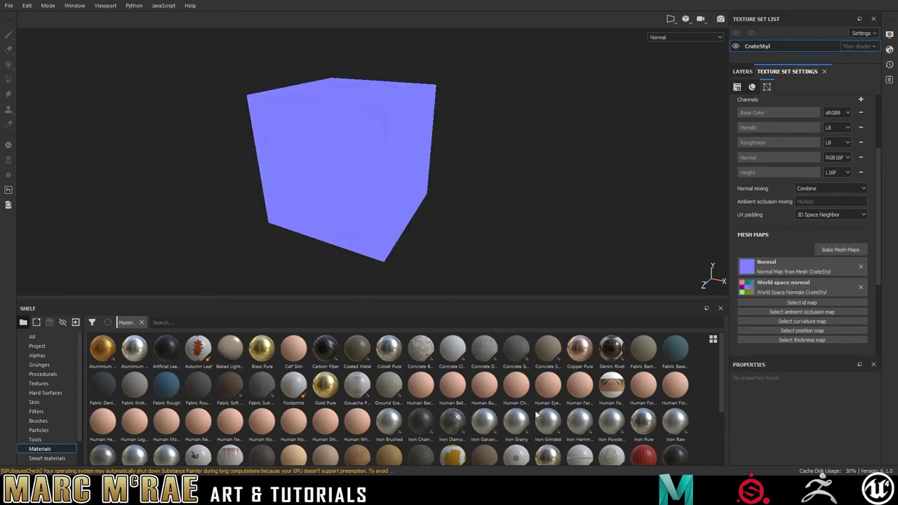
key(m)
key(b)
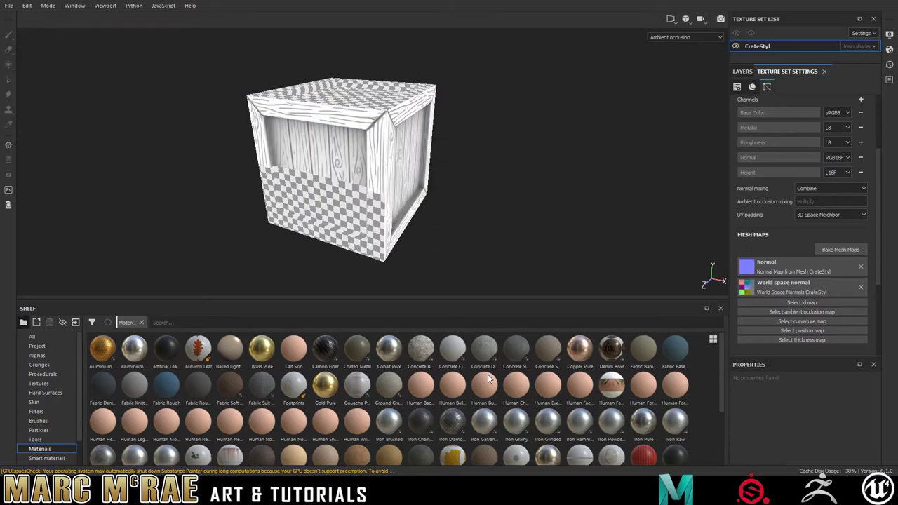
key(m)
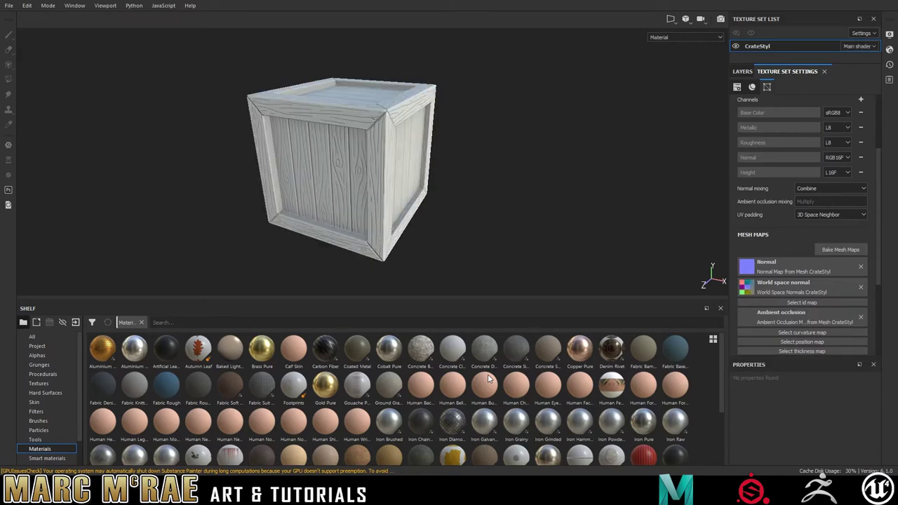
key(b)
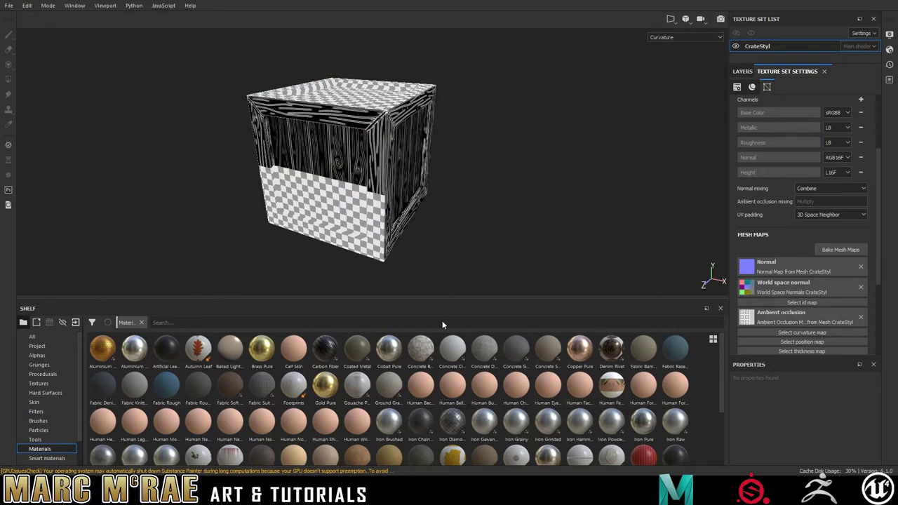
key(b)
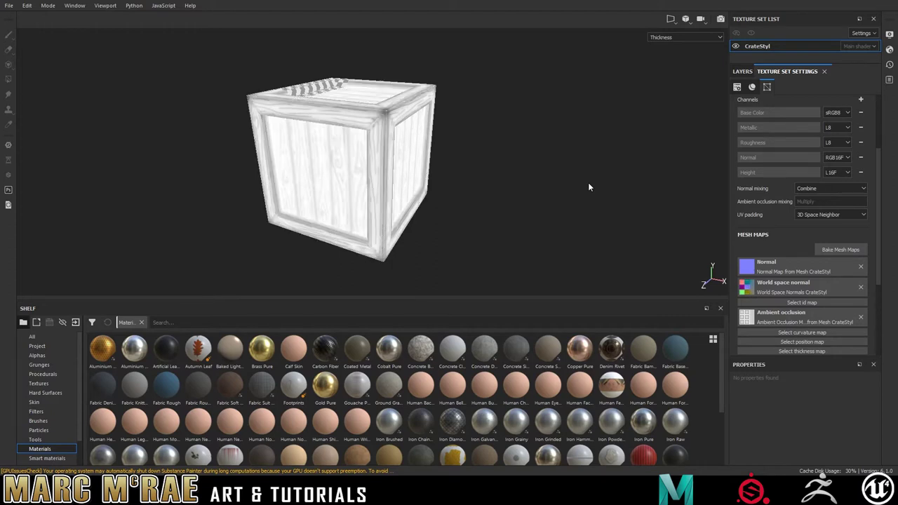
key(m)
Step: Add a fill layer with the metal channel disabled and an orange-brown base color
click(745, 72)
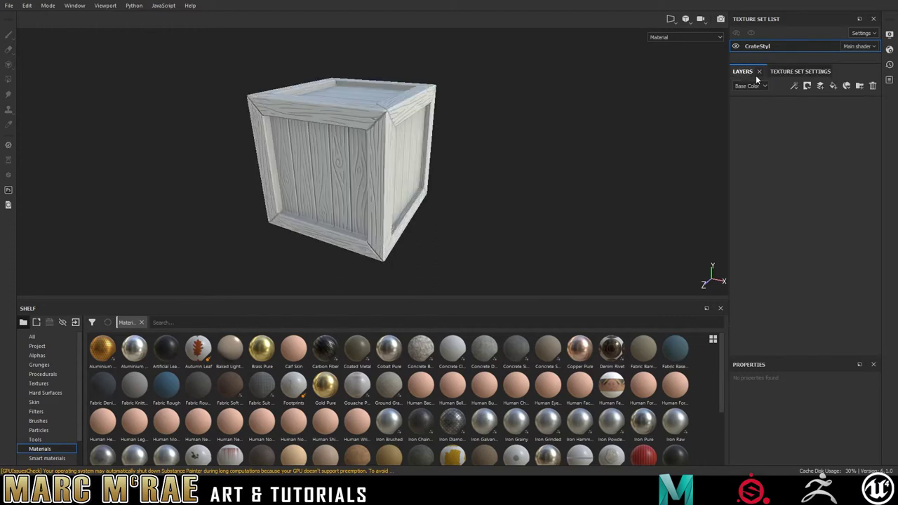
click(833, 87)
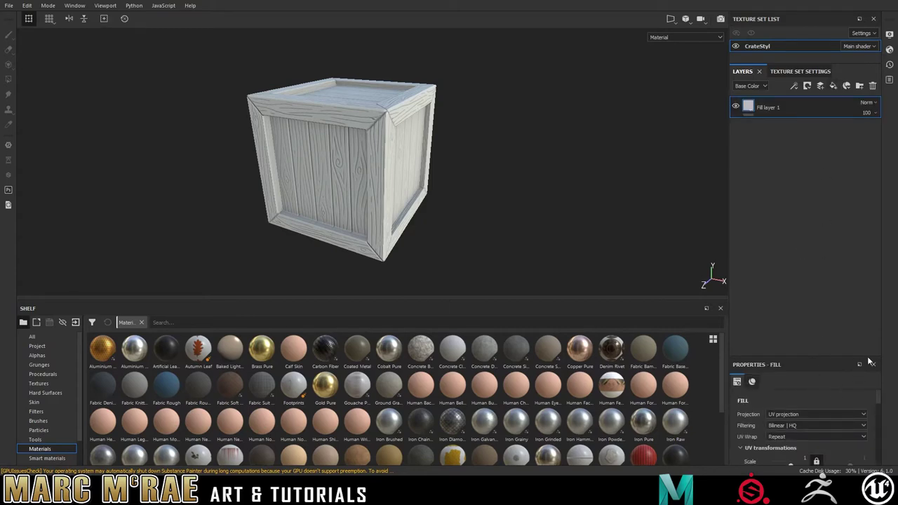
drag(836, 355, 829, 281)
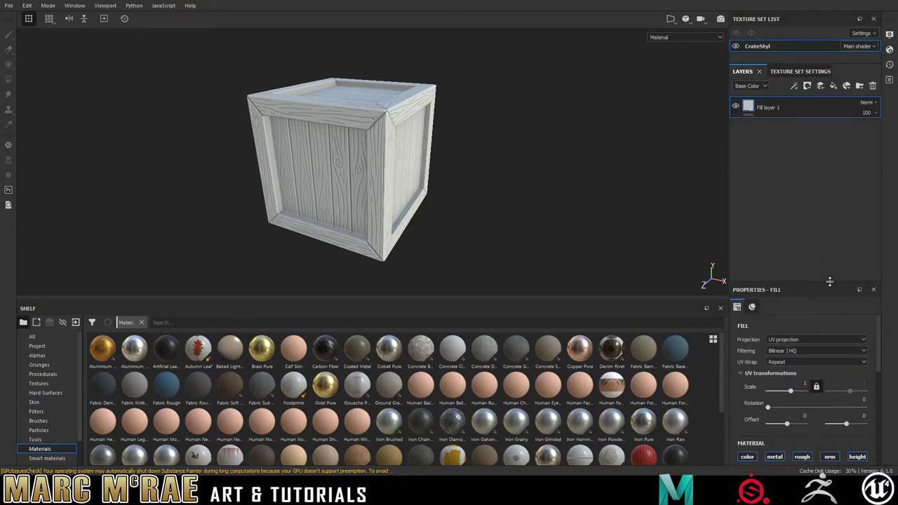
scroll(792, 382, down, 3)
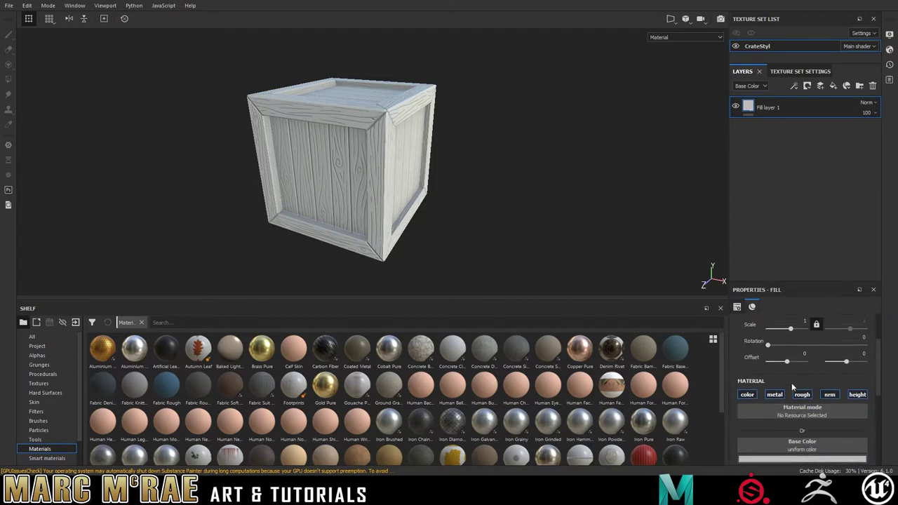
scroll(878, 374, down, 3)
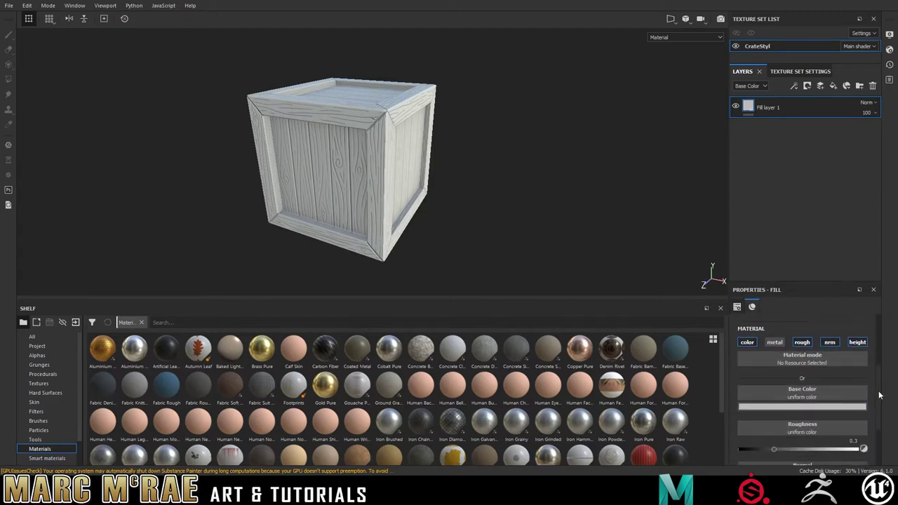
click(809, 362)
click(847, 382)
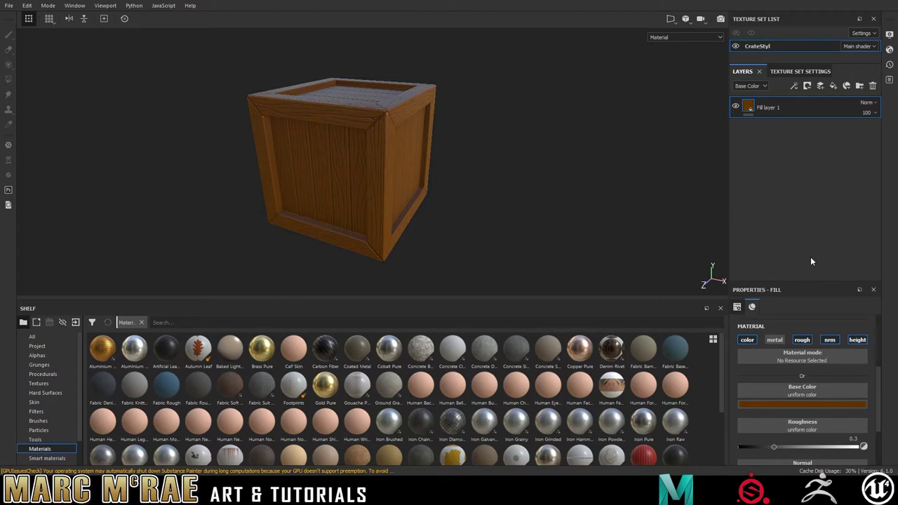
Step: Rename the brown fill layer as Base
double_click(769, 107)
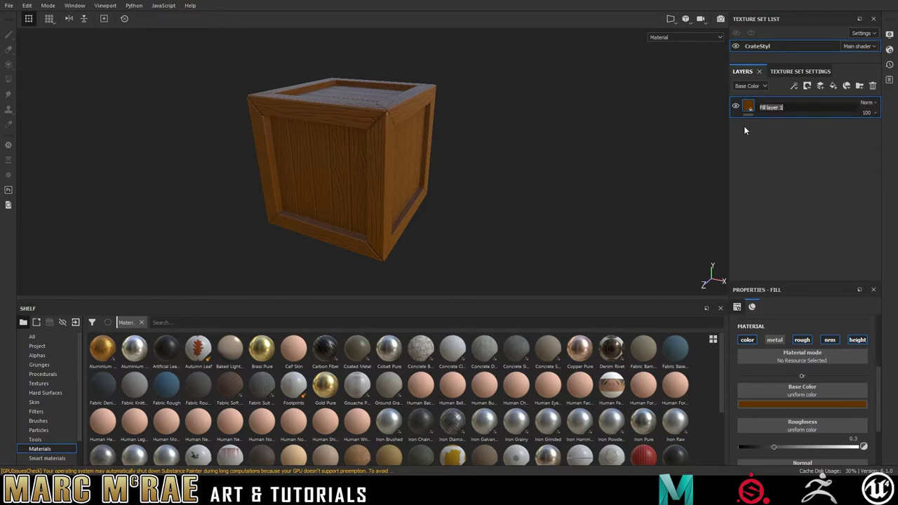
key(BackSpace)
text(Base)
key(Return)
Step: Duplicate the Base layer and rename the copy as Edges
key(ctrl+d)
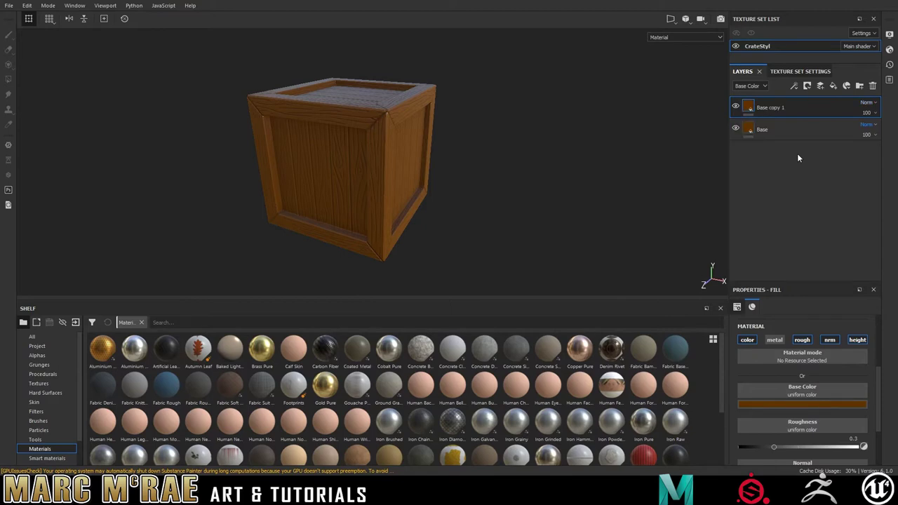
double_click(775, 109)
text(Edges)
key(Return)
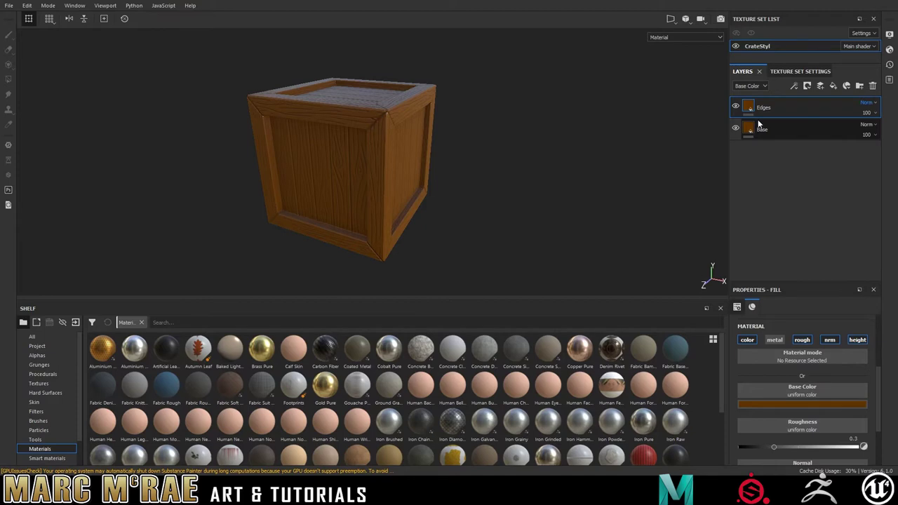
Step: Add a black mask to the Edges layer and fill it with a Mask Editor generator
click(807, 85)
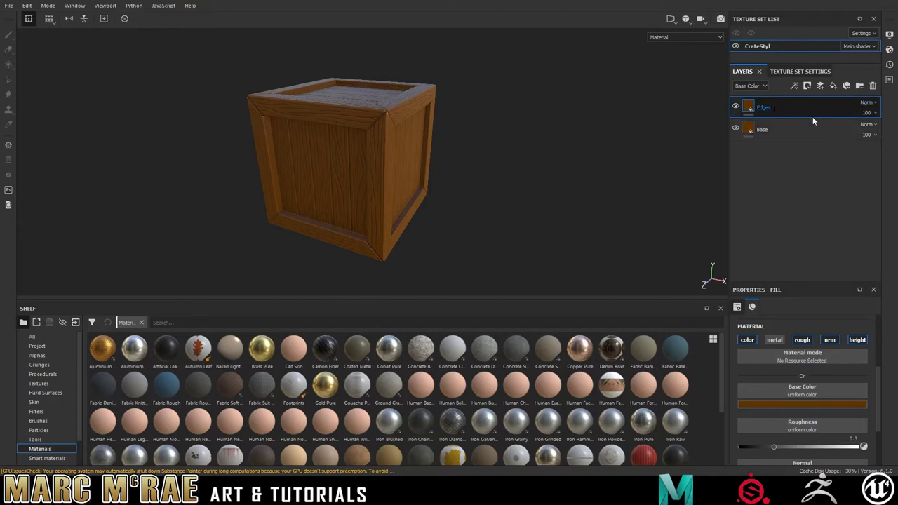
click(812, 122)
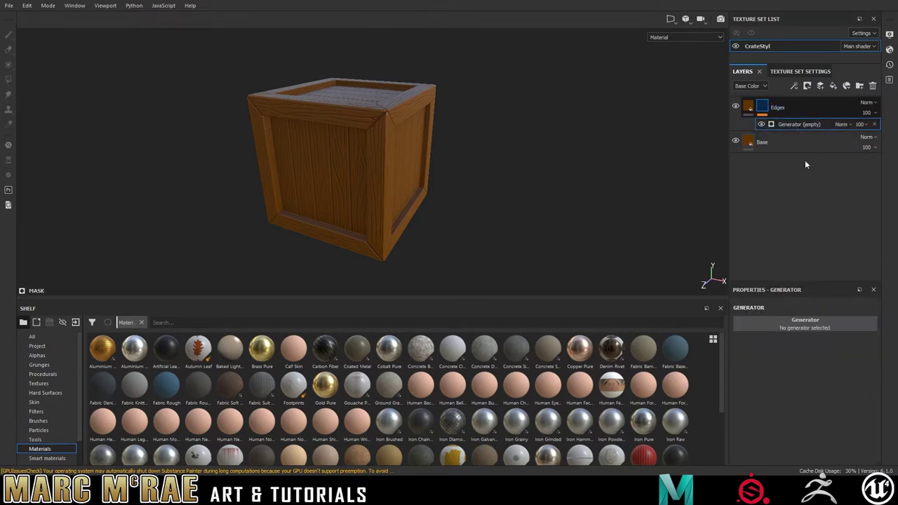
click(800, 417)
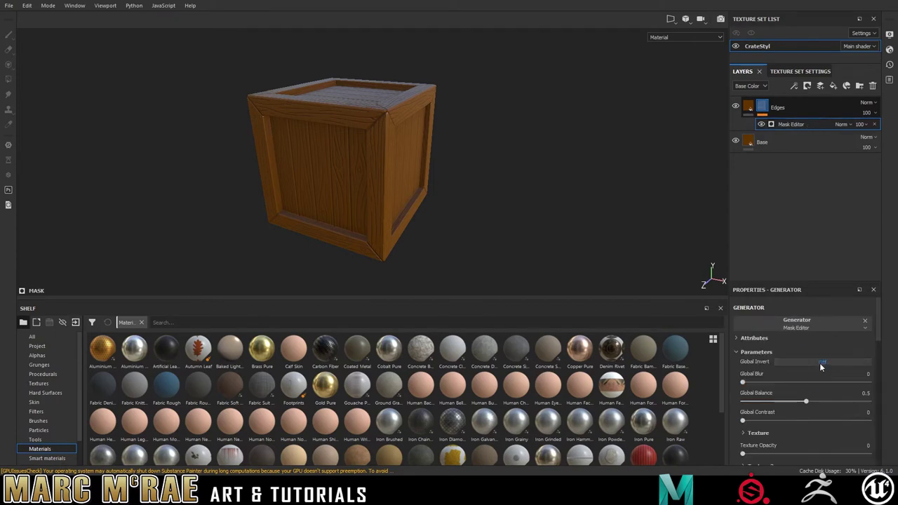
Step: Enlarge the generator properties area below the layer stack to show more Mask Editor parameters
scroll(881, 334, down, 5)
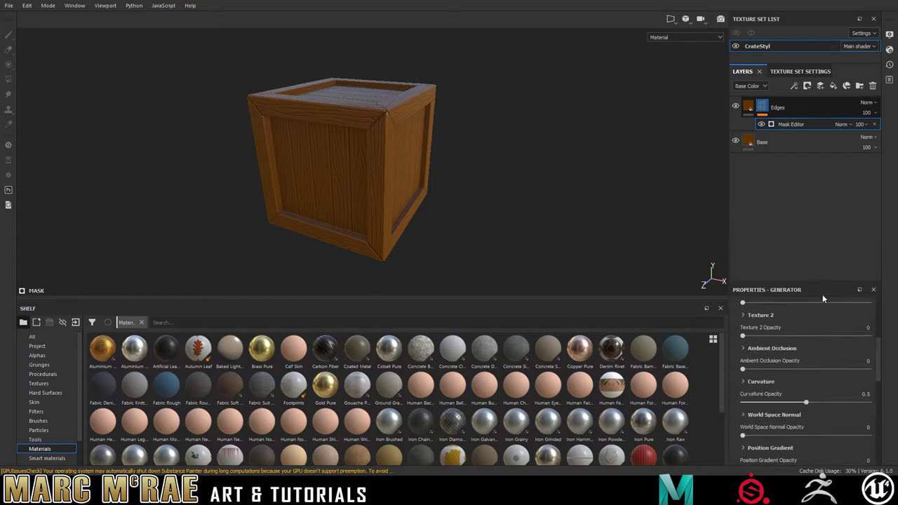
drag(814, 274, 820, 237)
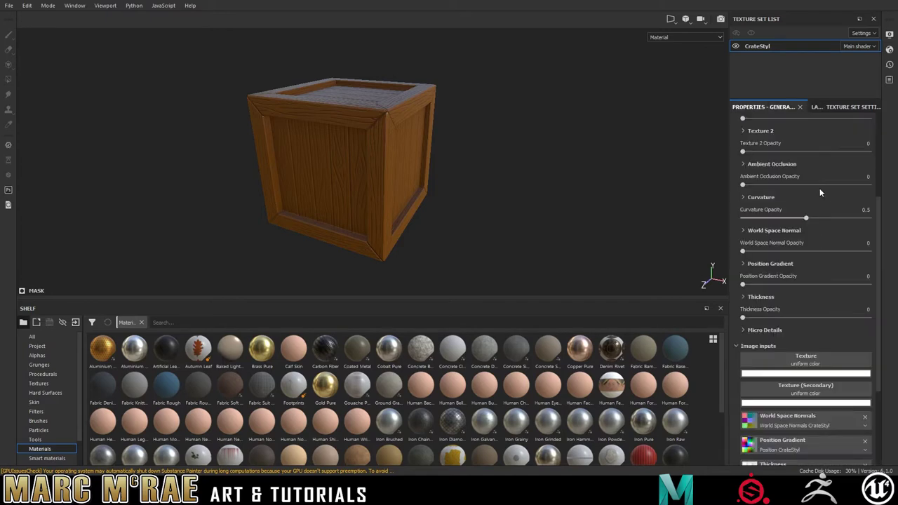
drag(780, 108, 807, 243)
drag(777, 107, 828, 173)
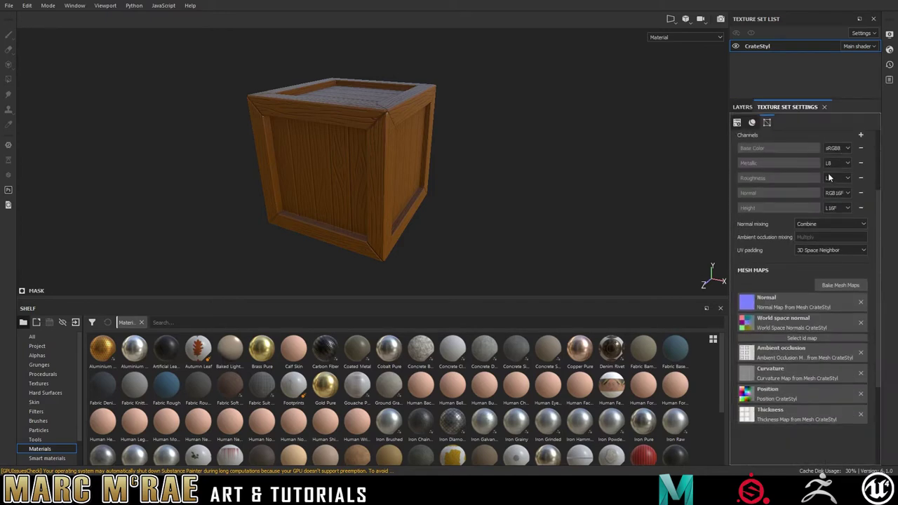
drag(798, 364, 786, 430)
drag(786, 354, 787, 260)
click(753, 85)
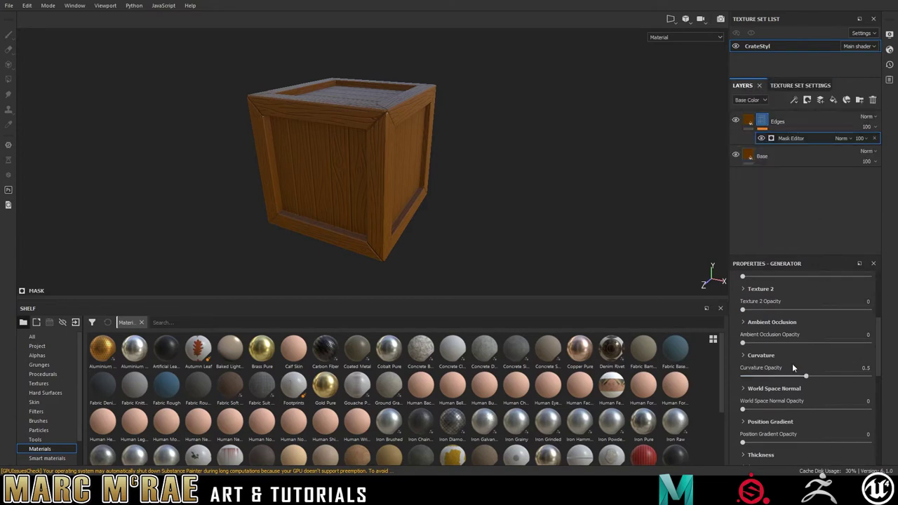
Step: Set the Mask Editor's ambient occlusion and curvature opacity to 1, with curvature Fine at 0.96, Medium at 0.73 and Large at 0.24
drag(807, 376, 869, 374)
drag(743, 344, 873, 343)
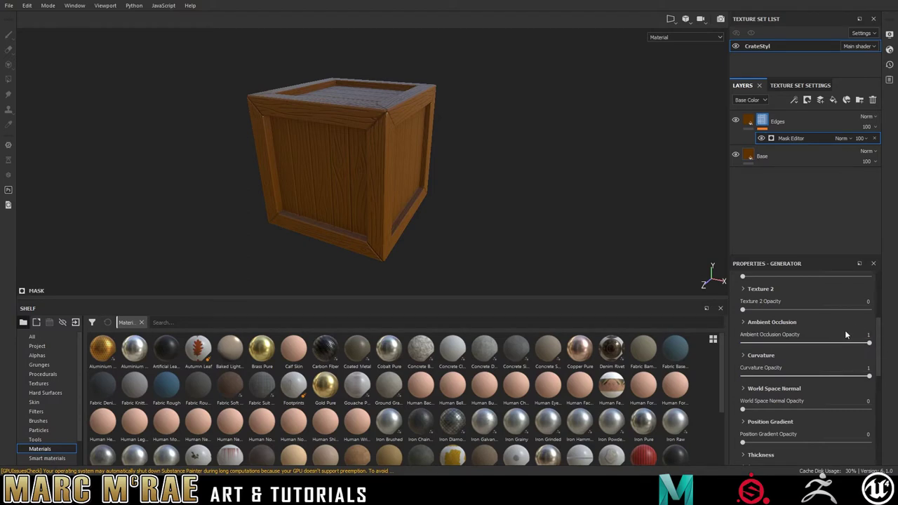
click(752, 355)
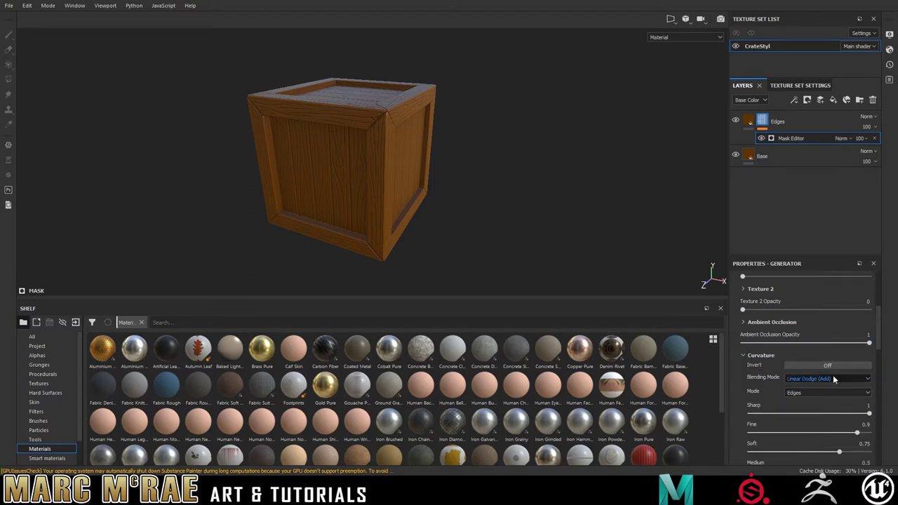
drag(880, 336, 859, 372)
drag(813, 406, 837, 407)
drag(776, 425, 821, 424)
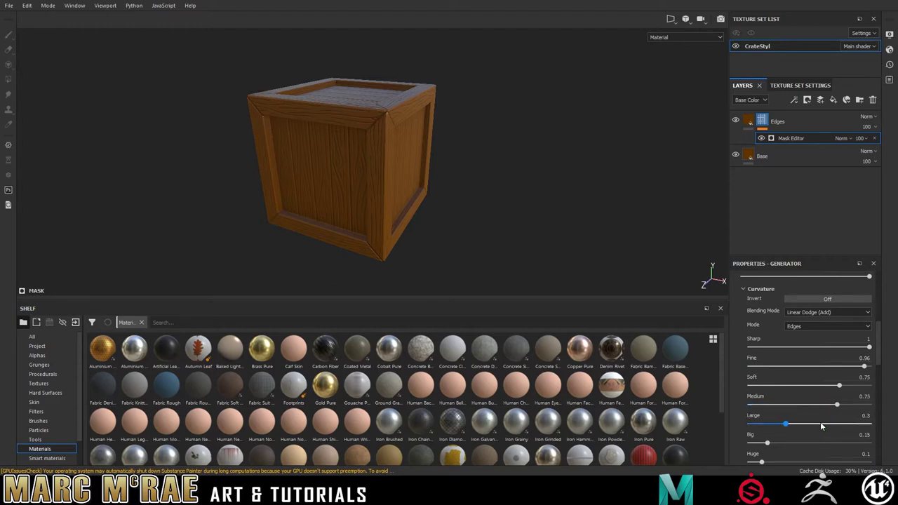
Step: Set the Edges layer's base color to a darker brown and add a Levels effect to its mask
click(749, 122)
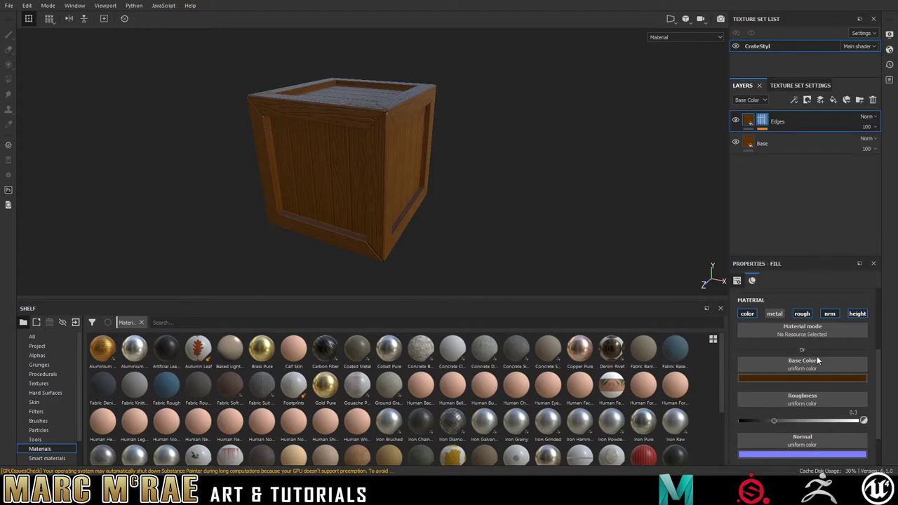
click(767, 120)
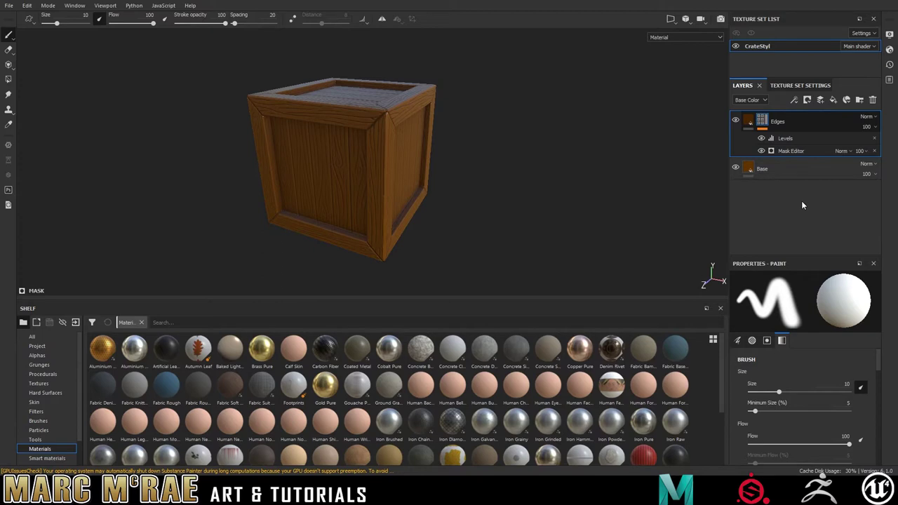
Step: Set the Mask Editor's curvature Sharp to 0.78, Fine to 0.21, and Soft, Medium, Large, Big and Huge to 0
click(803, 152)
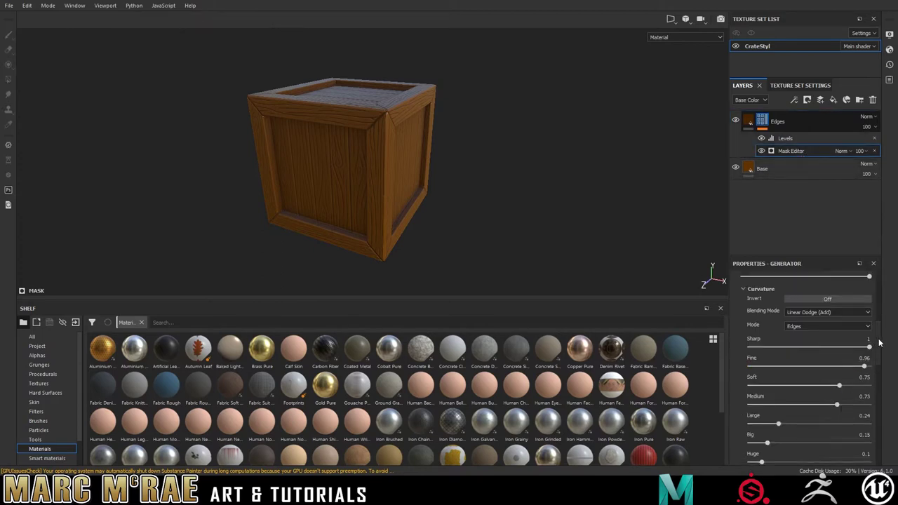
scroll(878, 355, down, 2)
drag(779, 384, 746, 423)
drag(839, 366, 744, 366)
drag(839, 346, 732, 351)
drag(864, 328, 747, 328)
drag(869, 308, 843, 313)
drag(757, 328, 754, 329)
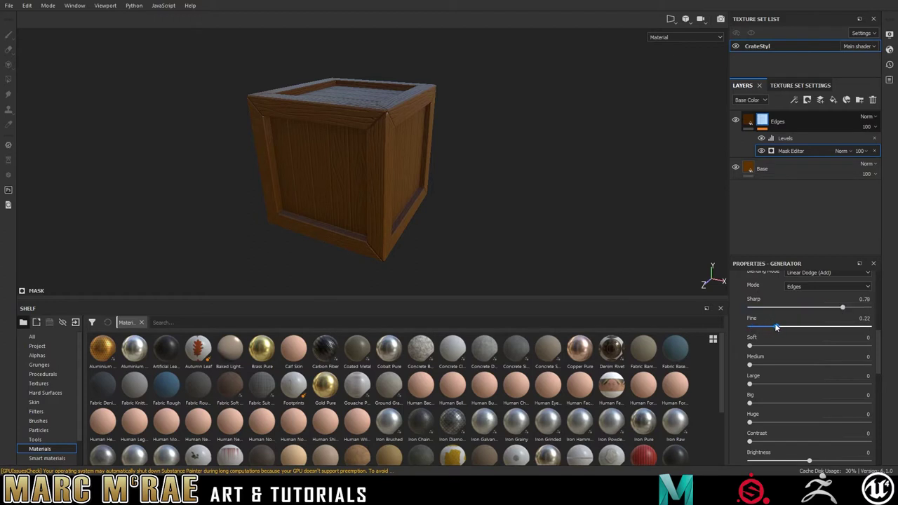
drag(776, 327, 770, 322)
Step: Rotate the environment lighting around the crate and raise the Edges layer's roughness to 0.7588
shift+right_drag(551, 237, 533, 248)
click(756, 124)
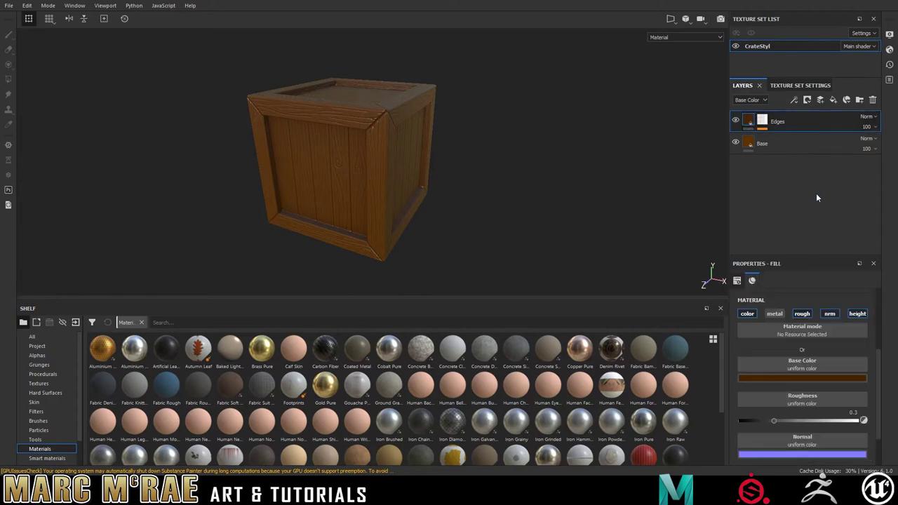
mouse_move(774, 420)
mouse_down()
mouse_move(853, 419)
mouse_move(819, 419)
mouse_move(850, 415)
mouse_move(831, 419)
mouse_up()
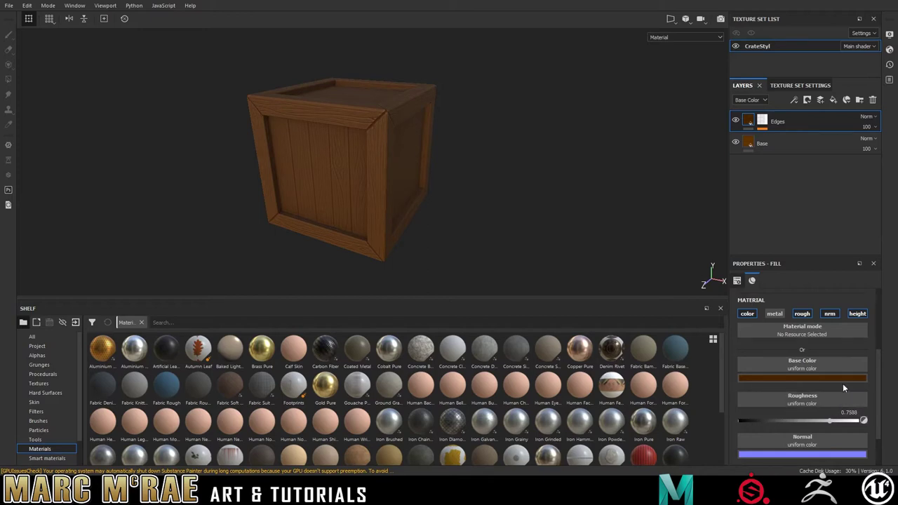
Step: Readjust curvature Fine and Soft in the Edges mask's Mask Editor and raise Sharp to its maximum
click(762, 122)
click(790, 151)
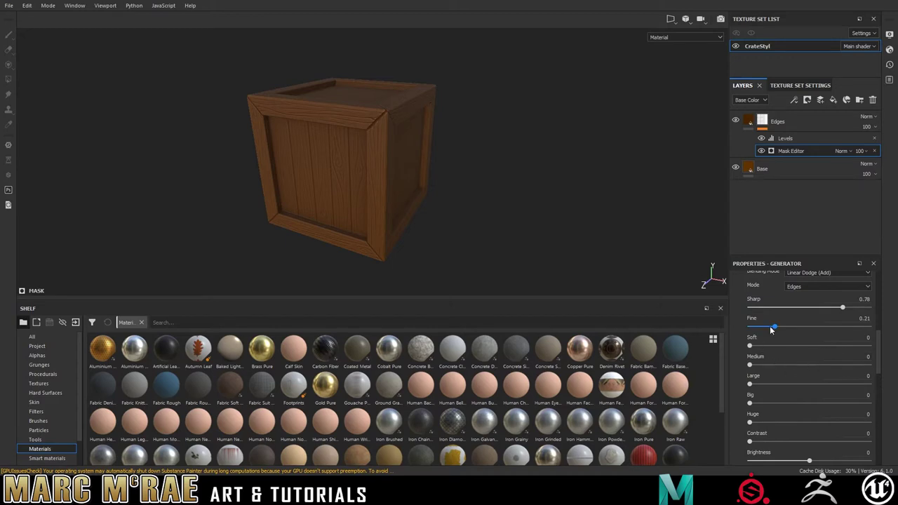
drag(774, 326, 740, 365)
click(793, 346)
drag(793, 328, 759, 346)
drag(843, 307, 883, 315)
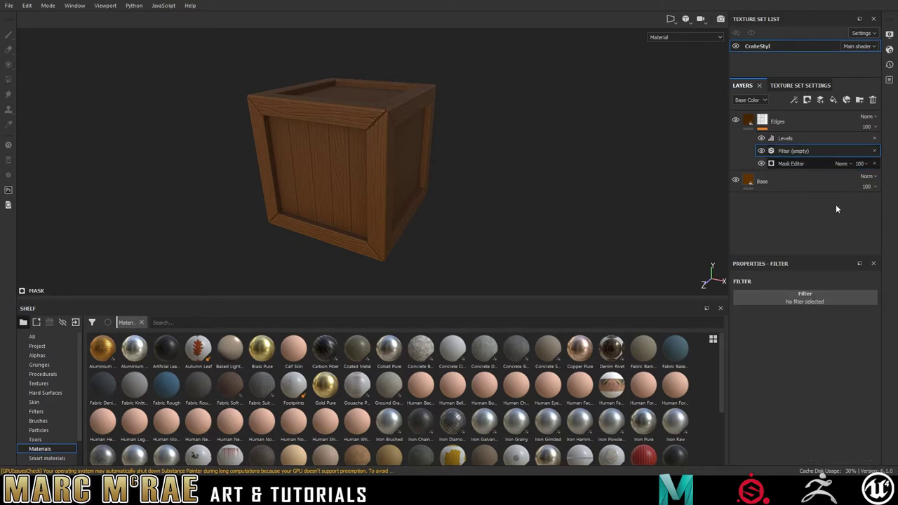
Step: Apply a Sharpen filter to the Edges mask, increase its intensity and open the mask's Levels effect
click(818, 297)
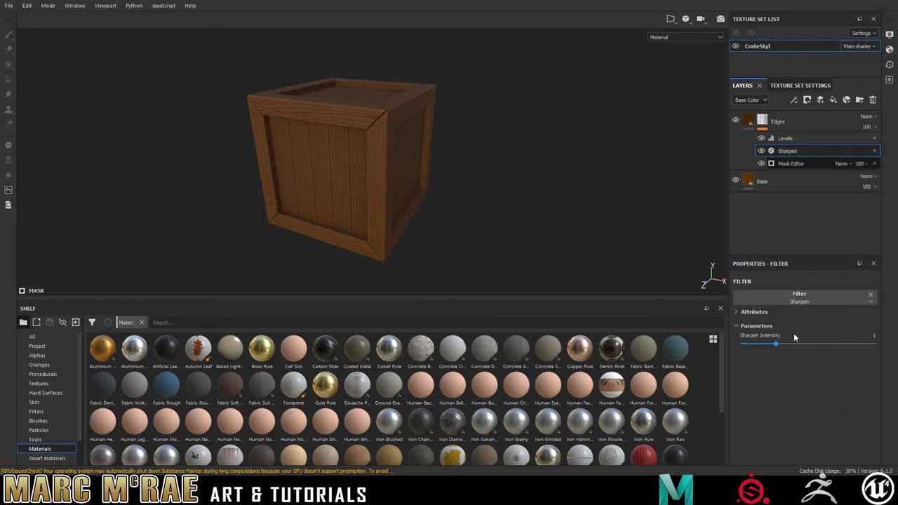
mouse_move(777, 344)
mouse_down()
mouse_move(812, 346)
mouse_move(792, 346)
mouse_up()
click(786, 139)
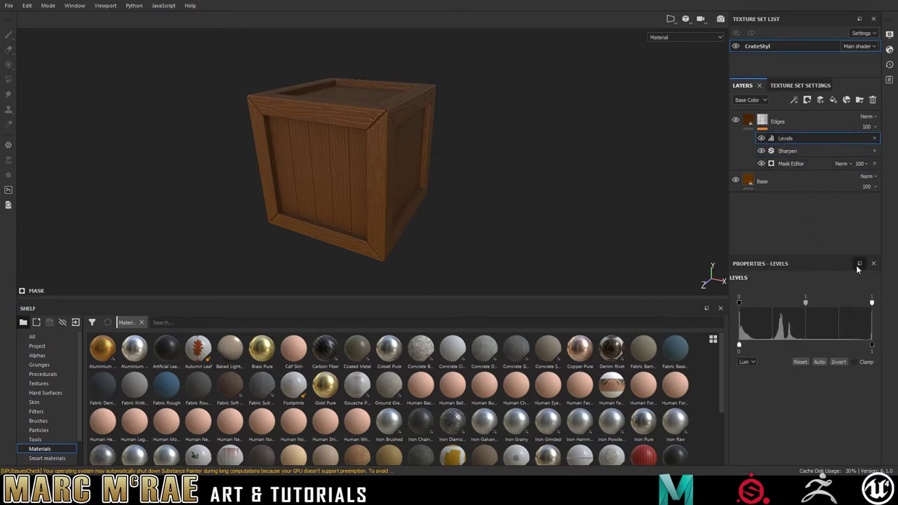
Step: Move the Edges mask's Levels input points inward for more contrast and change the layer's base color to a lighter orange-brown
drag(872, 303, 853, 302)
drag(739, 302, 760, 302)
drag(852, 303, 834, 305)
click(791, 121)
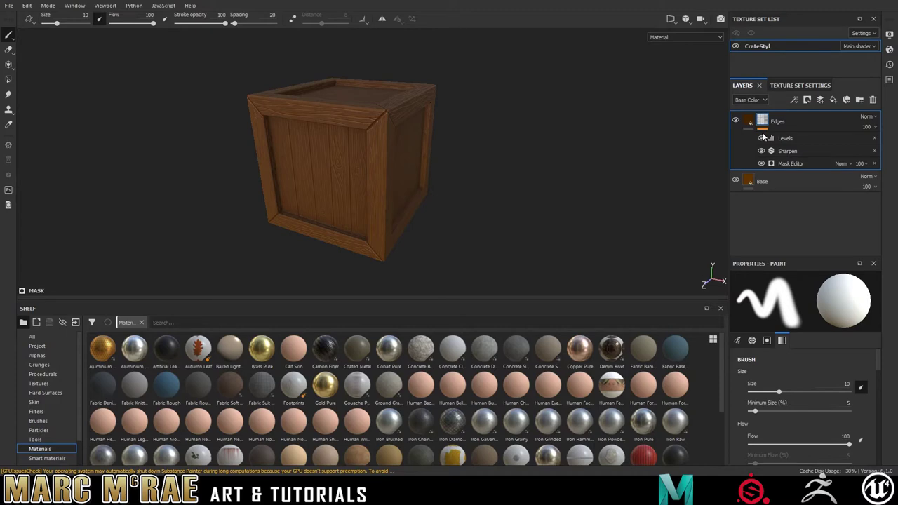
click(748, 121)
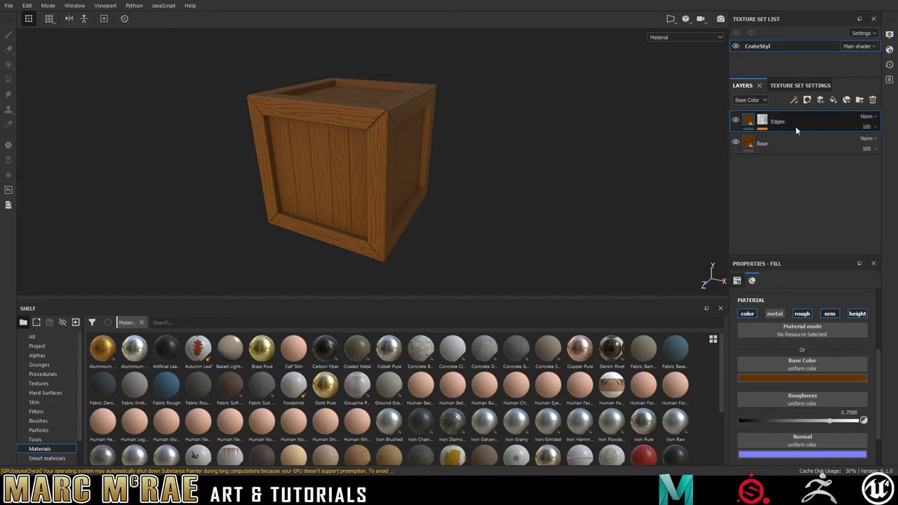
Step: Duplicate the Edges layer and rename the copy Cavities
key(ctrl+d)
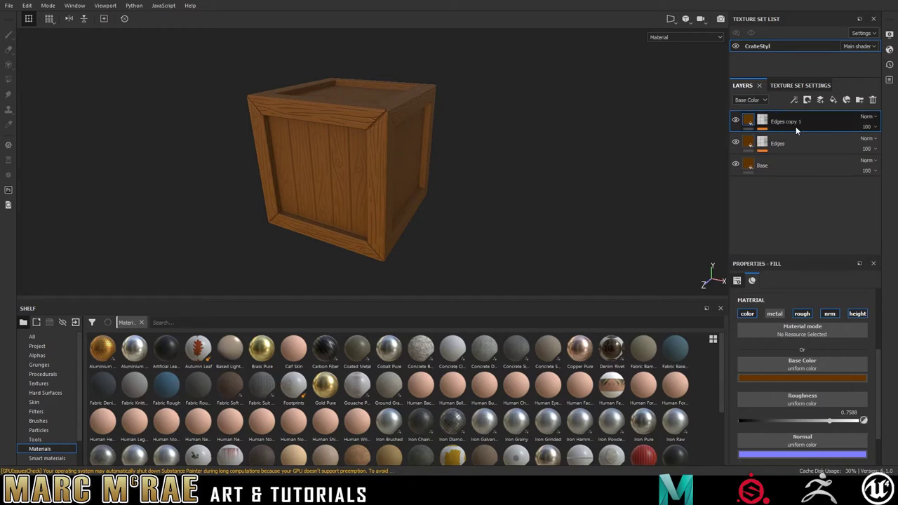
double_click(794, 122)
text(Cavities)
key(Return)
Step: Set the curvature mode of the Cavities mask's Mask Editor to Cavities and darken the layer's base color to deep brown
click(763, 120)
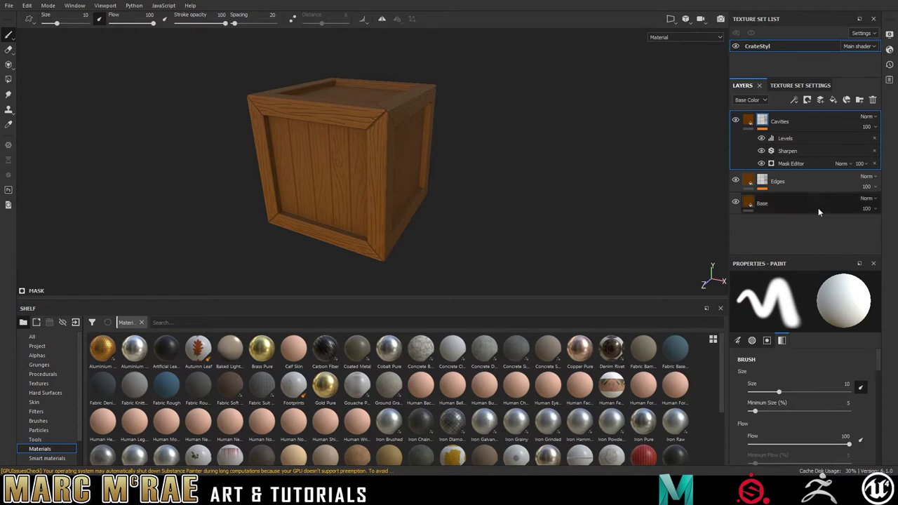
click(796, 167)
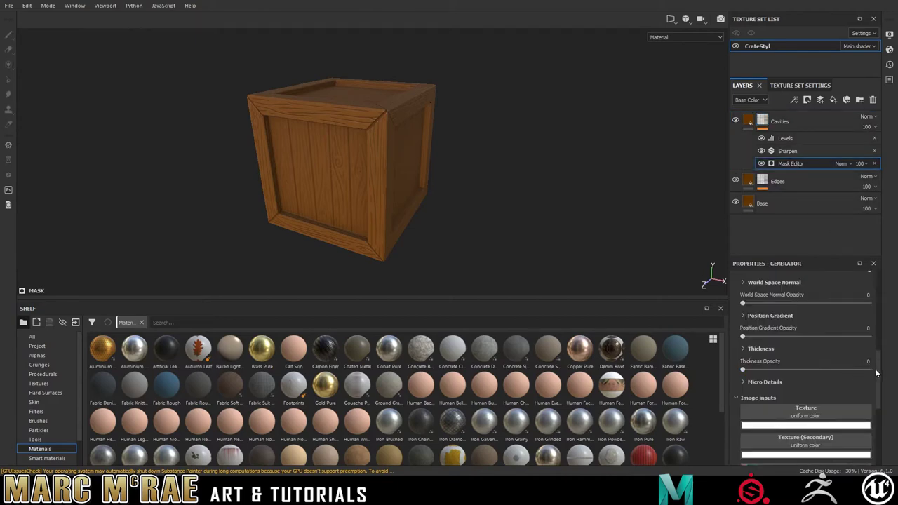
drag(880, 372, 880, 362)
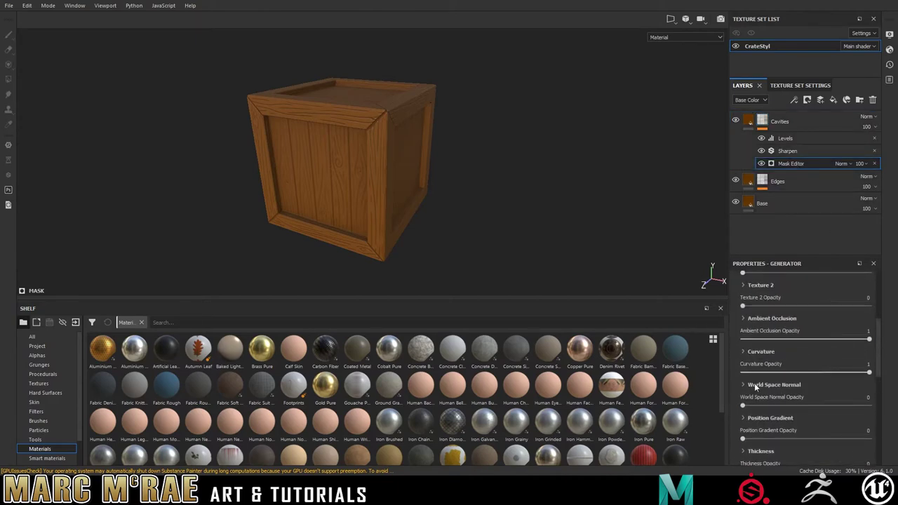
click(754, 353)
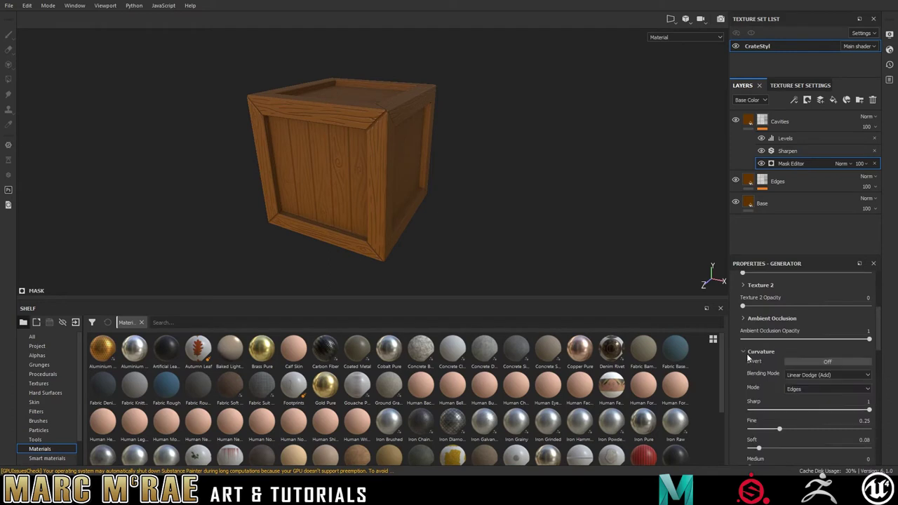
click(817, 390)
click(807, 402)
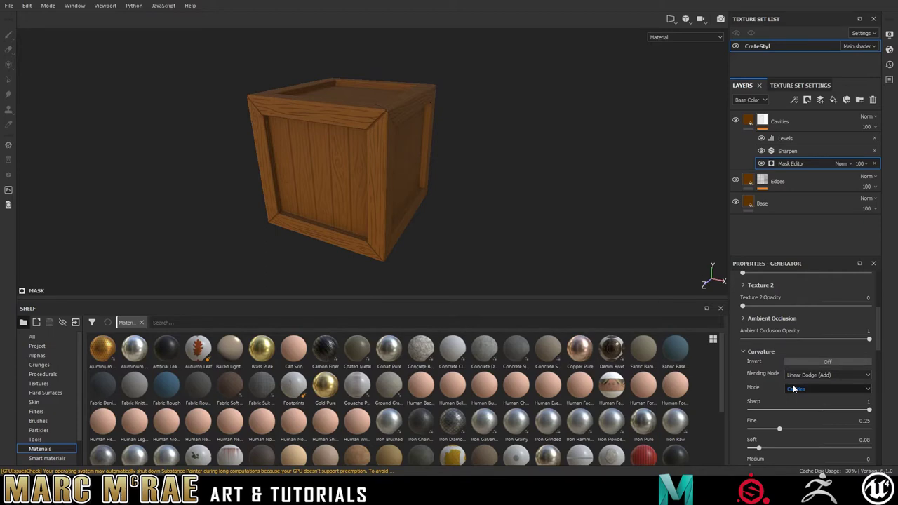
click(750, 125)
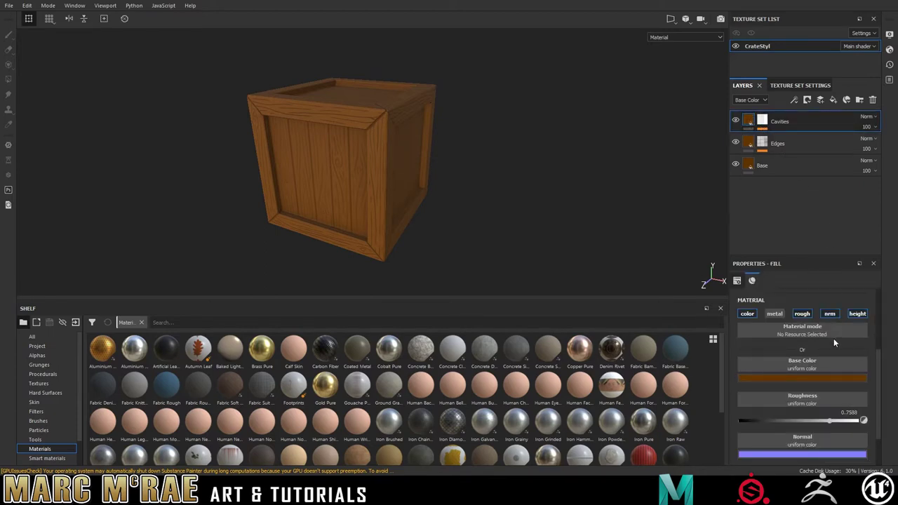
key(ctrl+z)
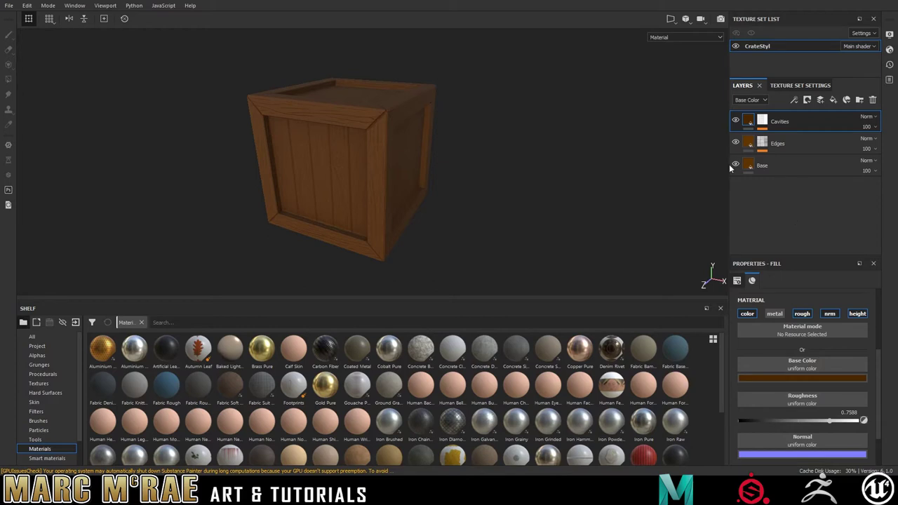
Step: Add a fill layer above Cavities and keep only its color channel, disabling metal, rough, nrm and height
click(834, 101)
click(774, 314)
click(802, 314)
click(829, 314)
click(858, 313)
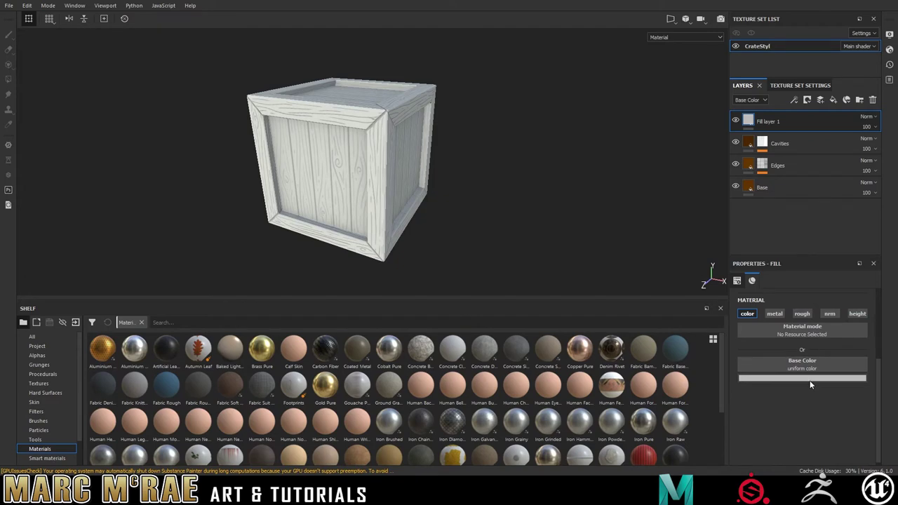
Step: Set the new fill layer's base color to a dark olive-yellow
click(811, 301)
drag(849, 346, 849, 343)
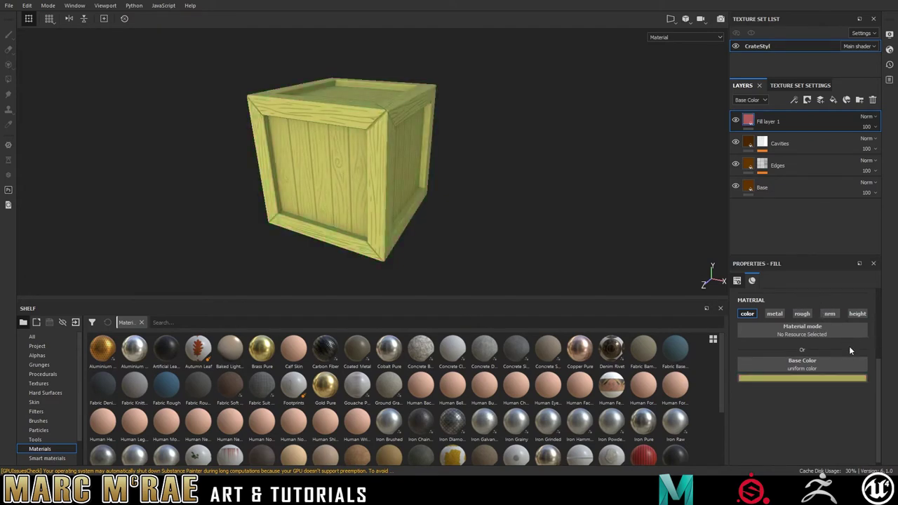
click(836, 316)
drag(838, 318, 835, 336)
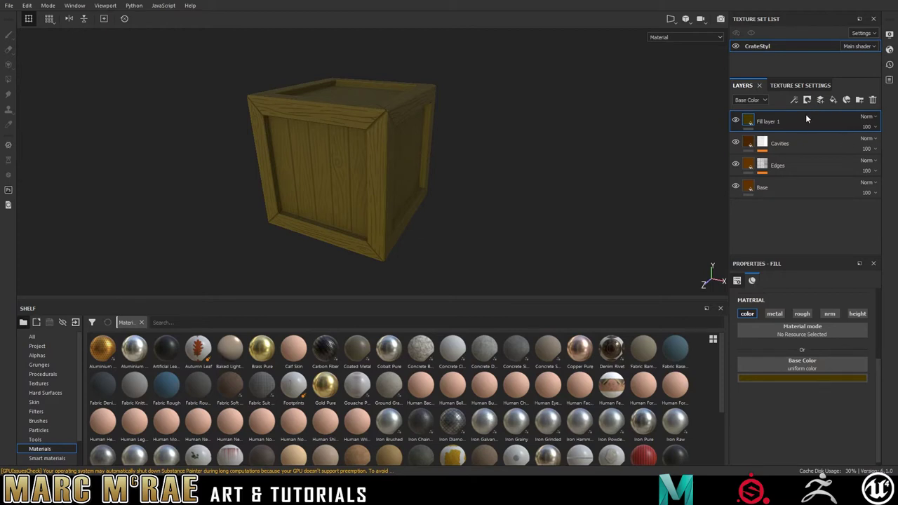
double_click(772, 121)
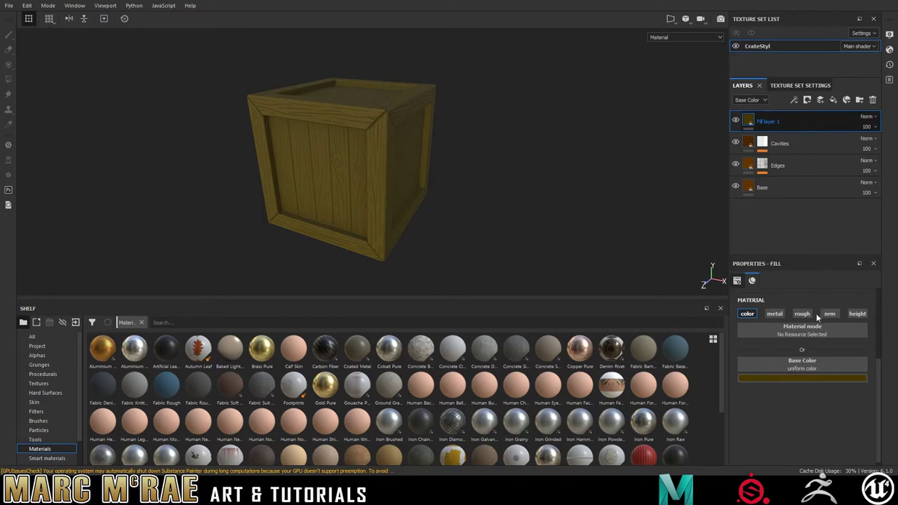
click(814, 339)
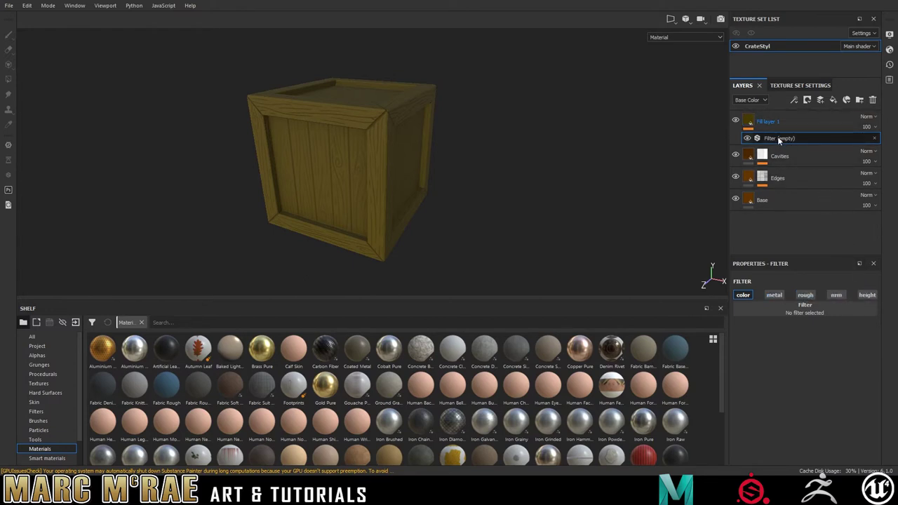
click(875, 139)
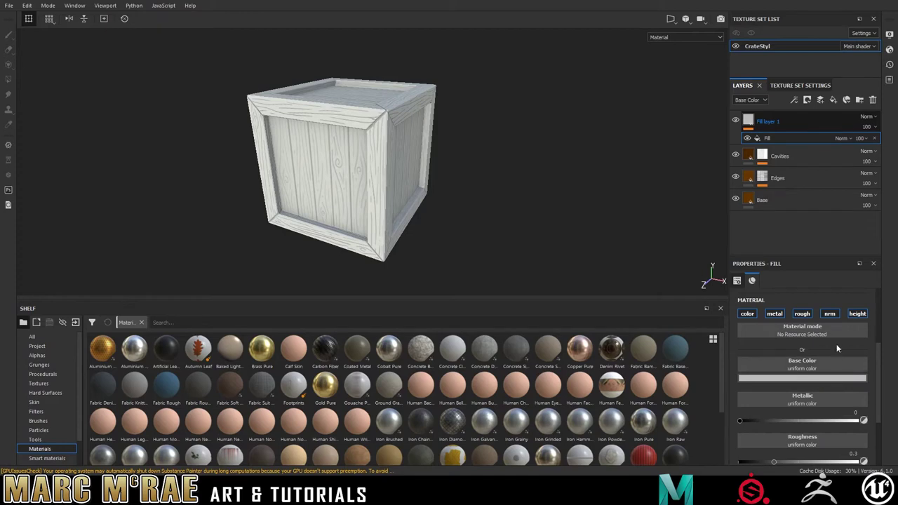
click(875, 139)
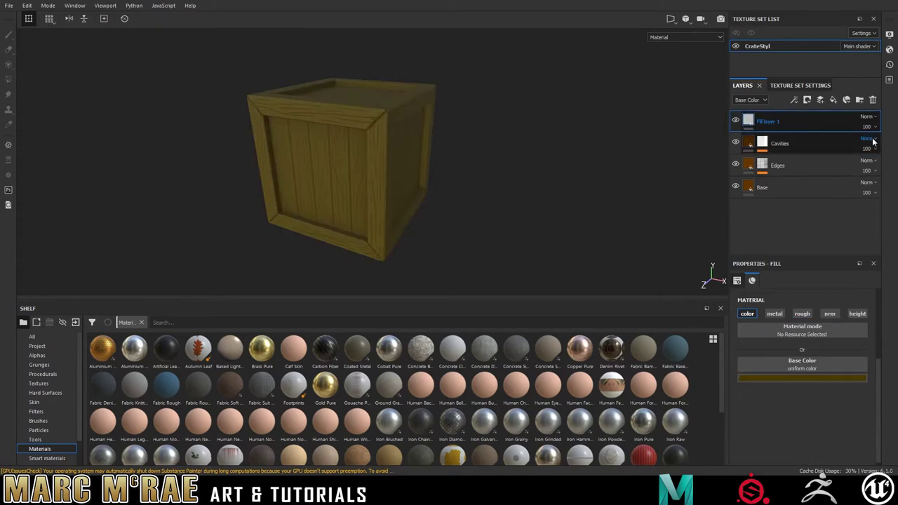
Step: Add a Light generator with Divide blending and a Base Color Levels effect to the fill layer, setting the levels inputs to 0.144, 6 and 0.514
click(806, 128)
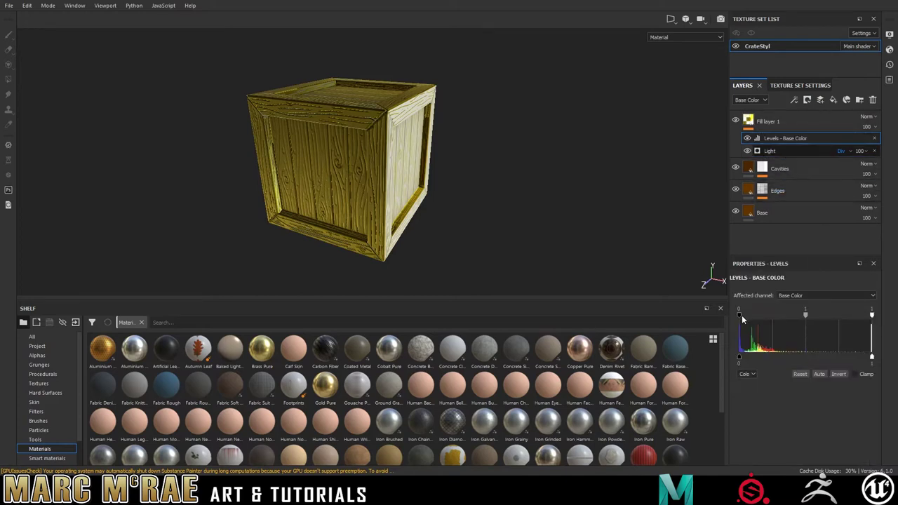
drag(740, 315, 765, 316)
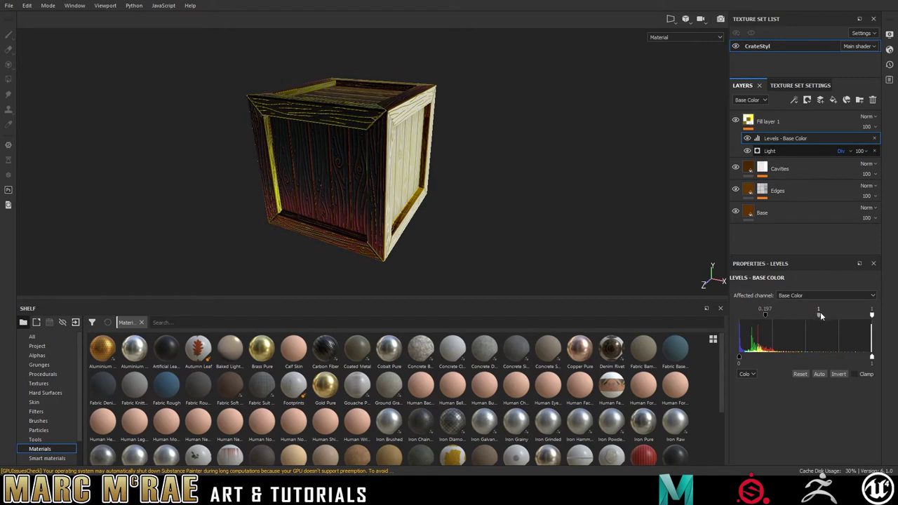
drag(872, 316, 784, 320)
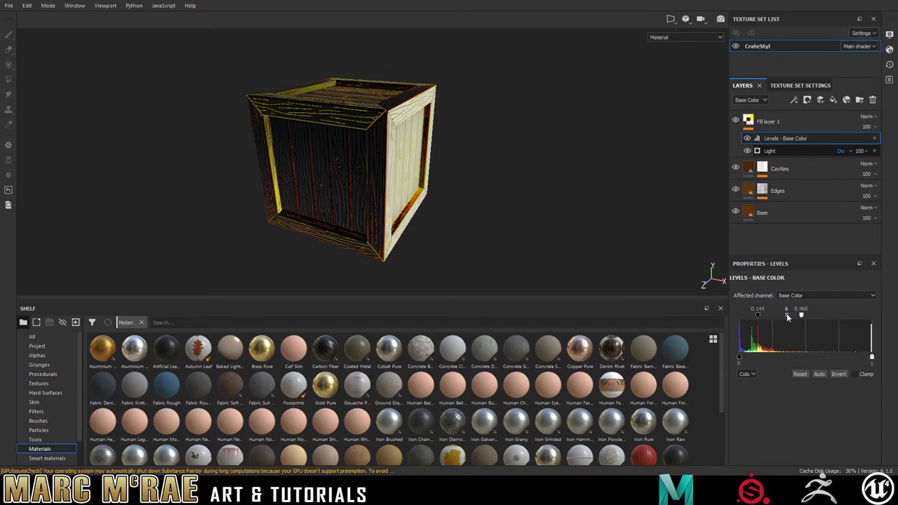
Step: Set the Light generator's horizontal and vertical angles to 90 and the fill layer's blend mode to Soft Light
click(813, 151)
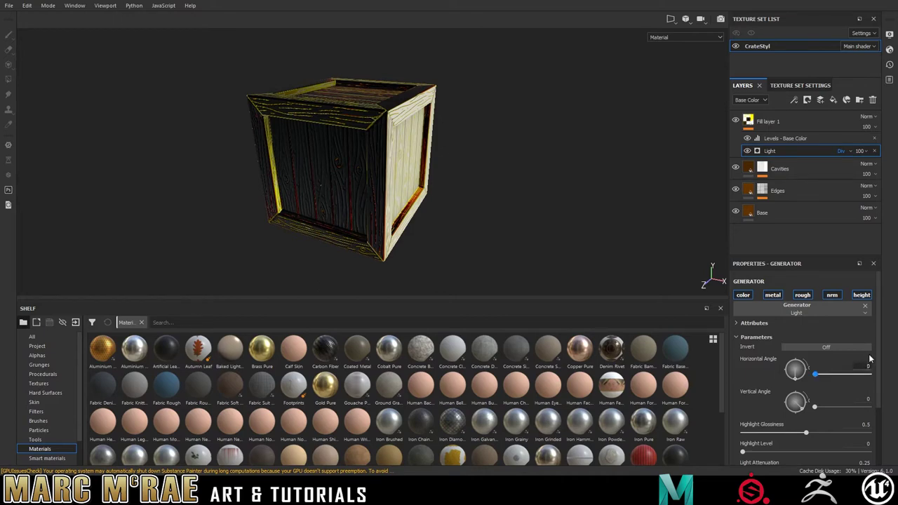
key(Return)
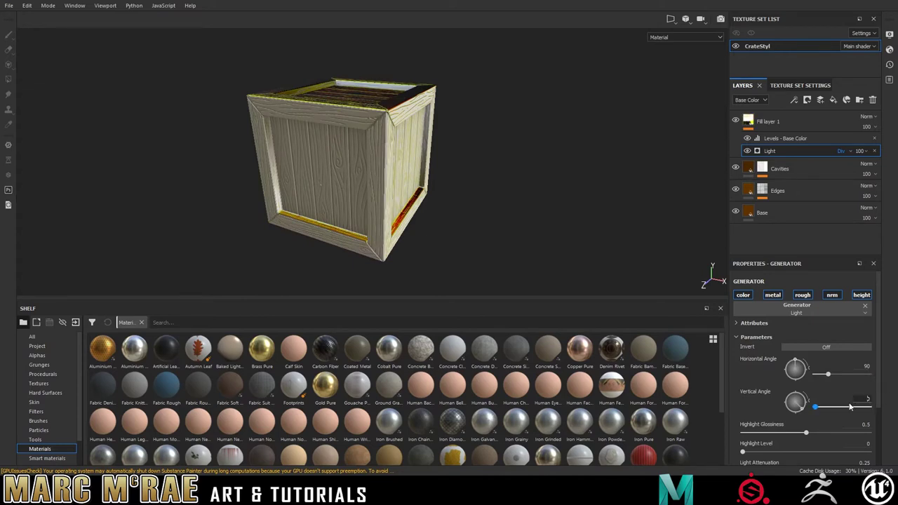
key(Return)
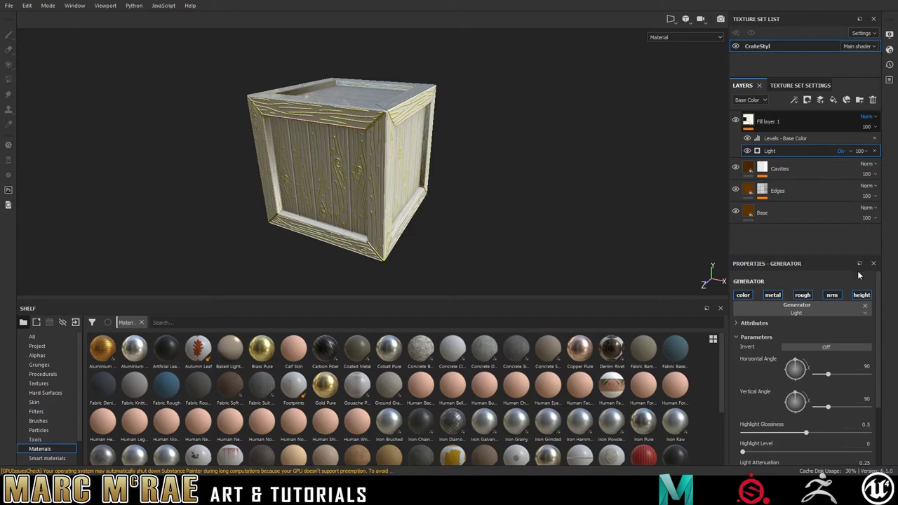
click(854, 302)
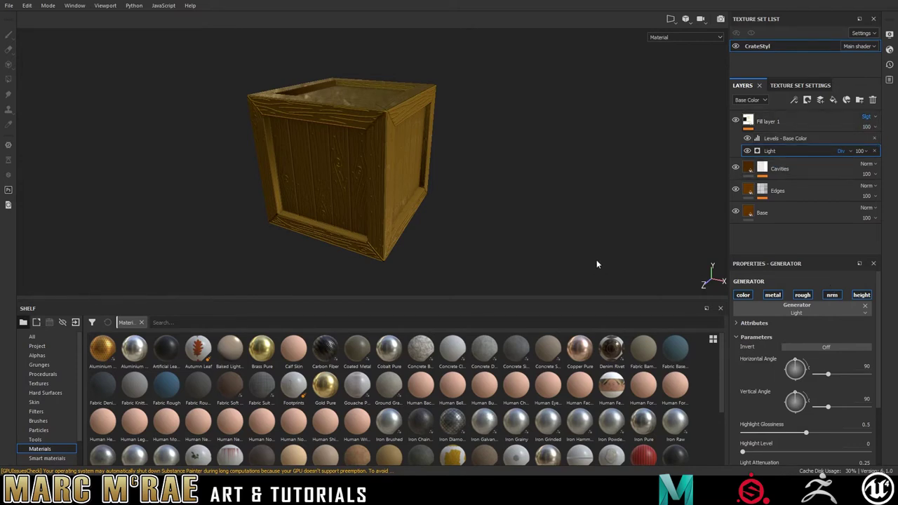
Step: Limit the Light generator to the color channel by disabling metal, rough, nrm and height
mouse_move(520, 194)
alt+mouse_down()
mouse_move(521, 237)
mouse_move(487, 187)
mouse_move(511, 197)
mouse_move(510, 225)
mouse_move(495, 212)
mouse_move(512, 191)
mouse_move(531, 195)
alt+mouse_up()
click(749, 123)
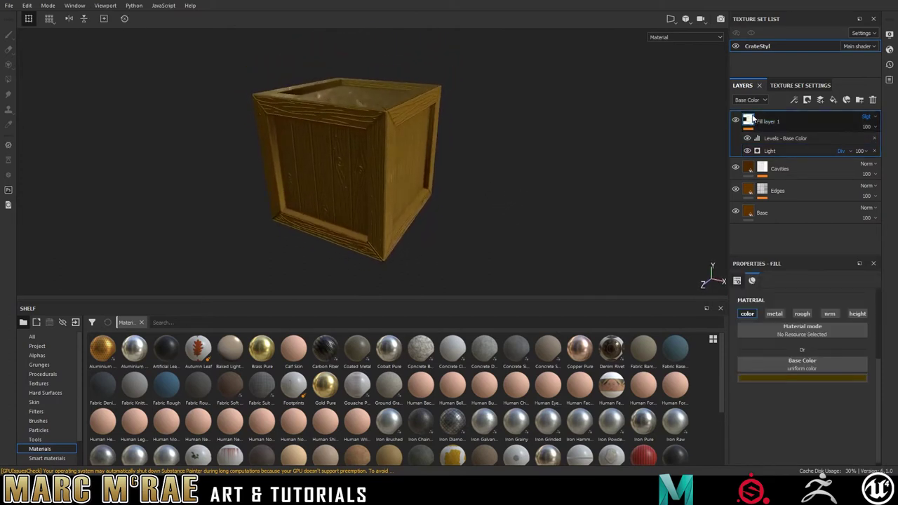
click(773, 137)
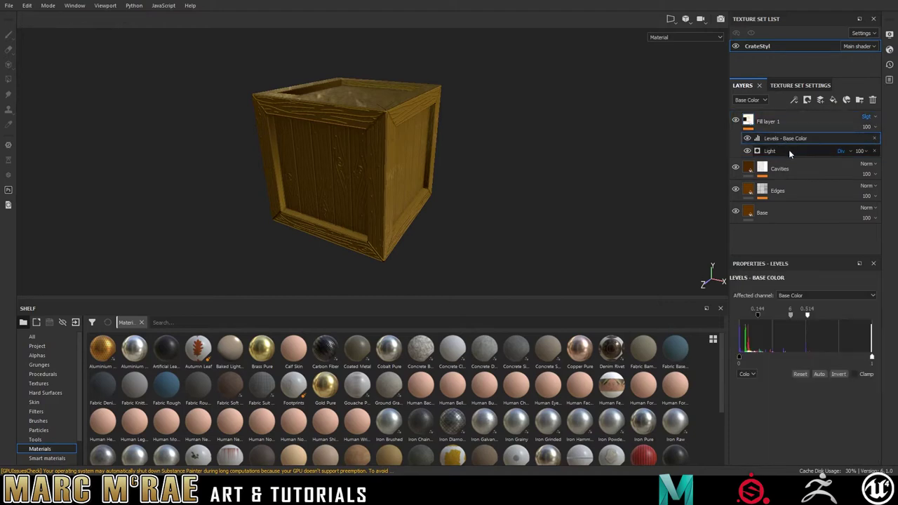
click(788, 150)
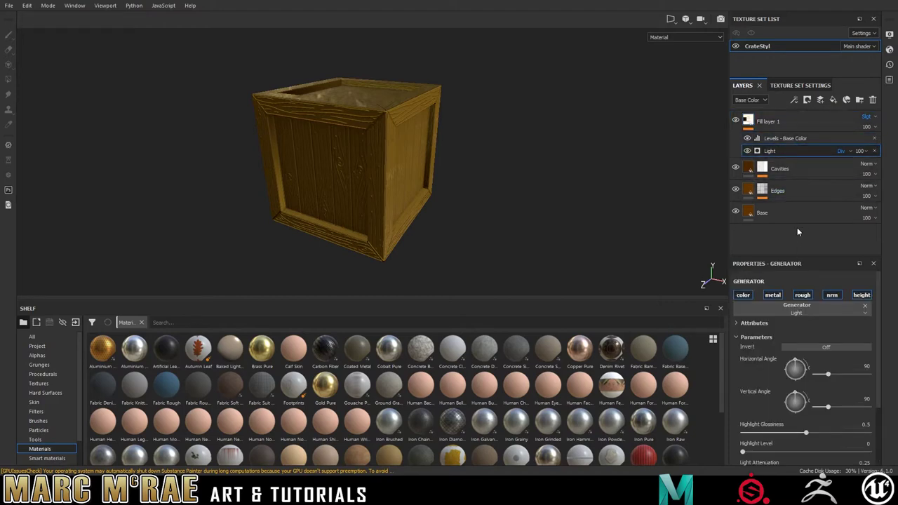
click(774, 296)
click(801, 296)
click(833, 297)
click(859, 296)
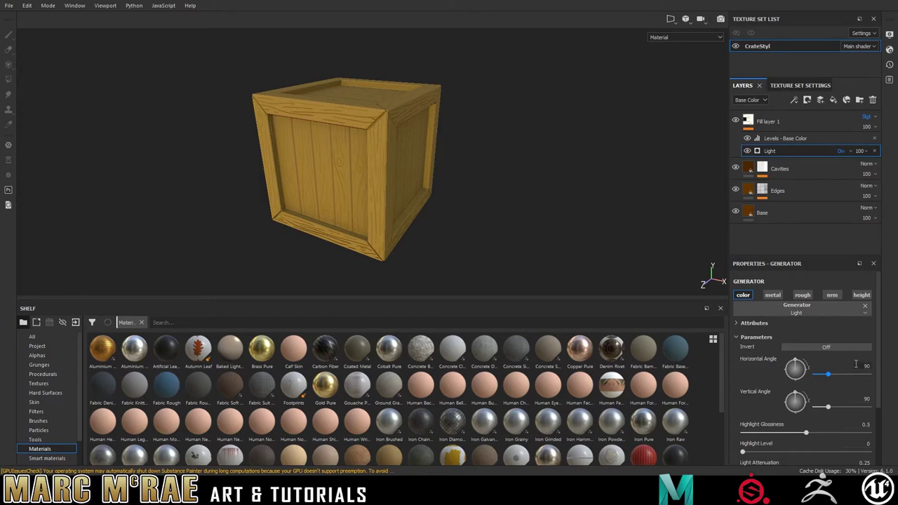
Step: Set the Light generator's highlight glossiness to 0.65 and rotate the environment lighting around the crate
mouse_move(807, 432)
mouse_down()
mouse_move(781, 436)
mouse_move(805, 438)
mouse_up()
mouse_move(743, 453)
mouse_down()
mouse_move(777, 457)
mouse_move(743, 456)
mouse_up()
mouse_move(805, 434)
mouse_down()
mouse_move(748, 436)
mouse_move(873, 439)
mouse_move(816, 445)
mouse_move(827, 444)
mouse_up()
mouse_move(494, 224)
shift+right_down()
mouse_move(503, 145)
mouse_move(508, 215)
shift+right_up()
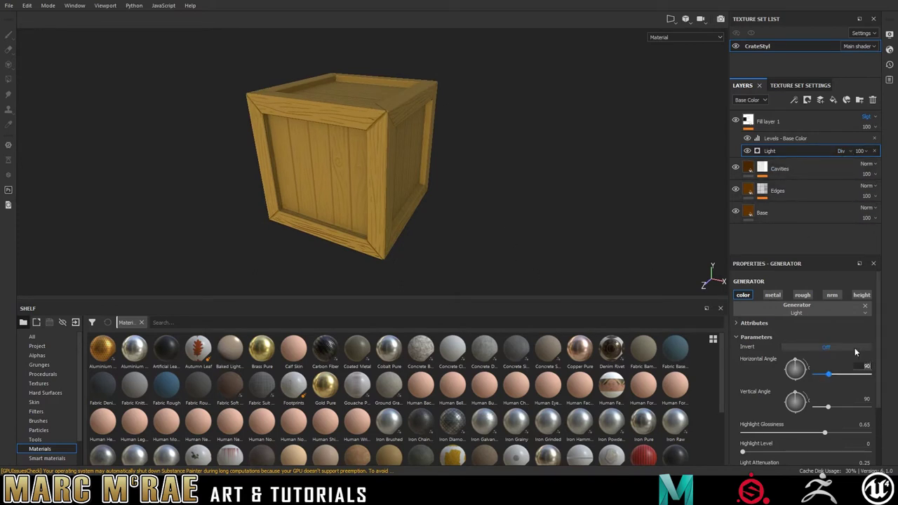
Step: Set the Light generator's horizontal and vertical angles to 270, highlight glossiness to 0.86 and highlight level to 0.29
text(0)
key(Return)
click(861, 399)
text(270)
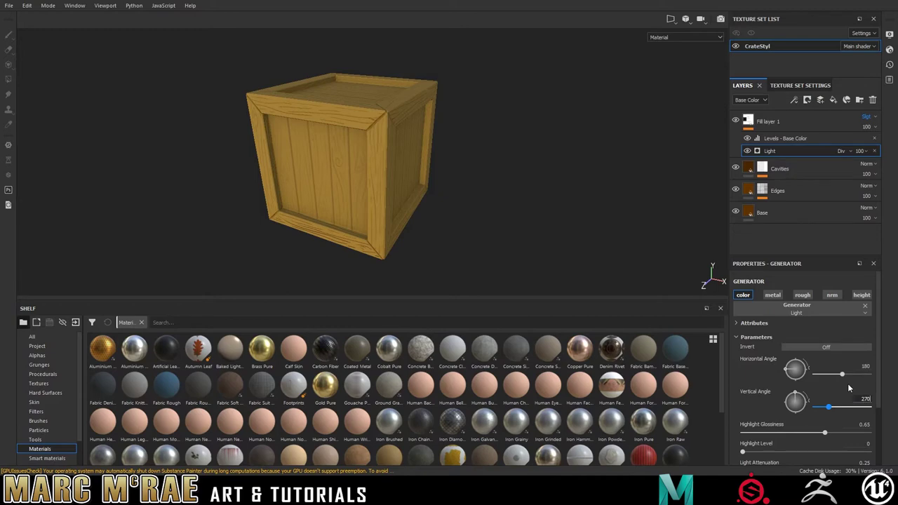
key(Return)
click(864, 367)
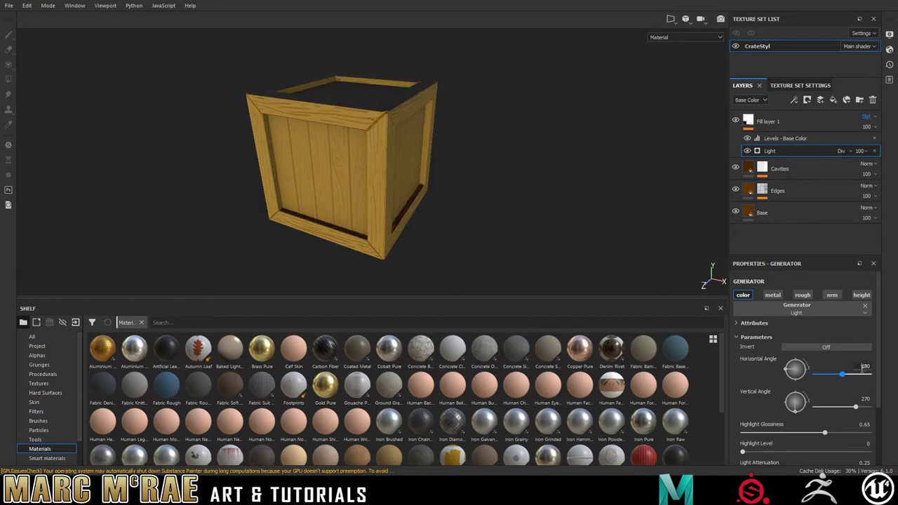
text(270)
key(Return)
mouse_move(825, 432)
mouse_down()
mouse_move(785, 442)
mouse_move(851, 434)
mouse_up()
drag(746, 454, 779, 452)
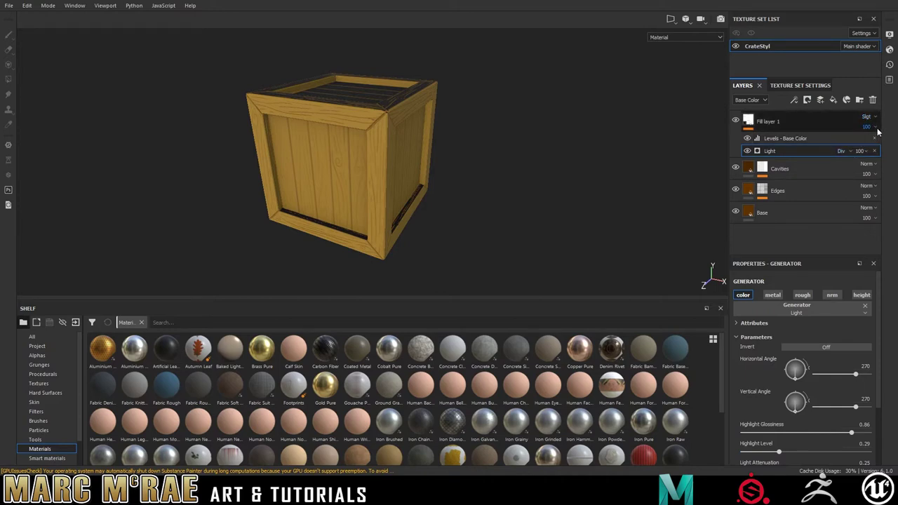
Step: Lower the top fill layer's opacity to 28 and set its Base Color Levels inputs to 0.116, 2.615 and 0.606
drag(895, 146, 865, 147)
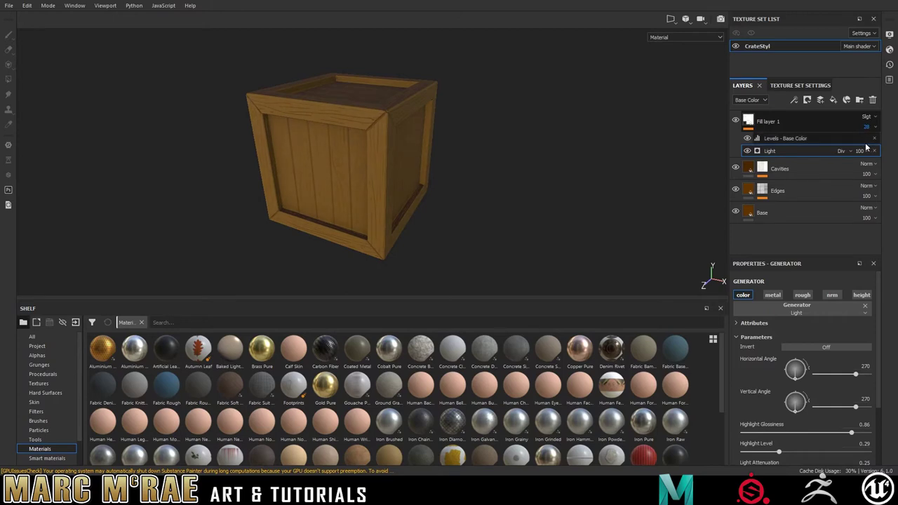
click(802, 139)
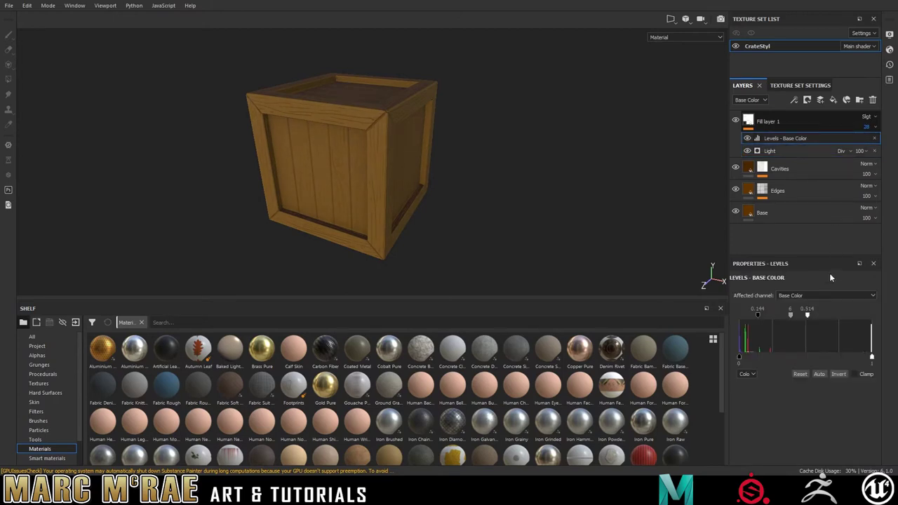
mouse_move(791, 315)
mouse_down()
mouse_move(778, 315)
mouse_move(801, 315)
mouse_move(747, 315)
mouse_move(820, 315)
mouse_up()
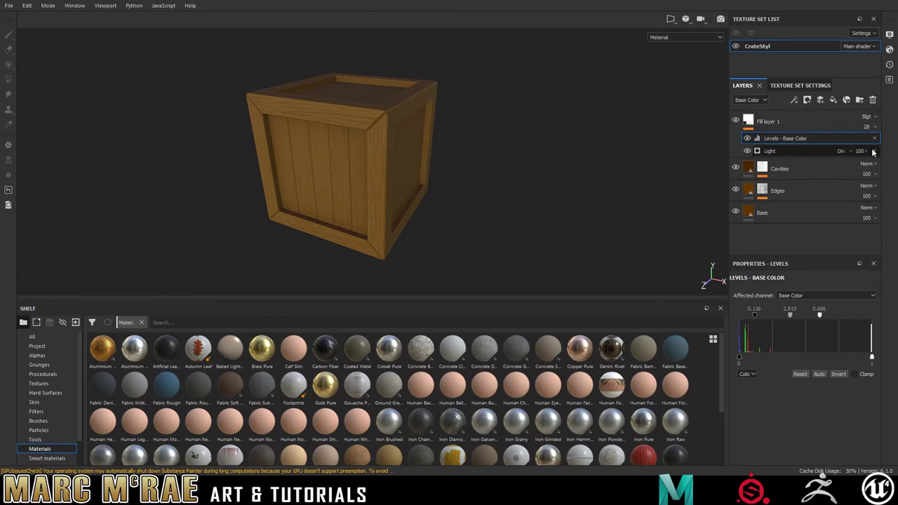
Step: Set the Light generator's highlight glossiness to 0.78, highlight level to 0 and light attenuation to 0.39
click(822, 150)
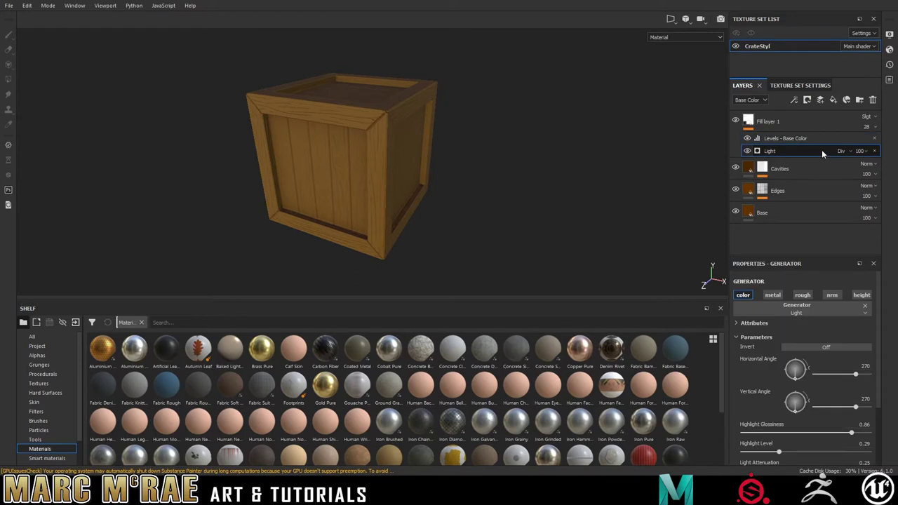
mouse_move(851, 434)
mouse_down()
mouse_move(789, 443)
mouse_move(841, 434)
mouse_up()
drag(779, 453, 741, 449)
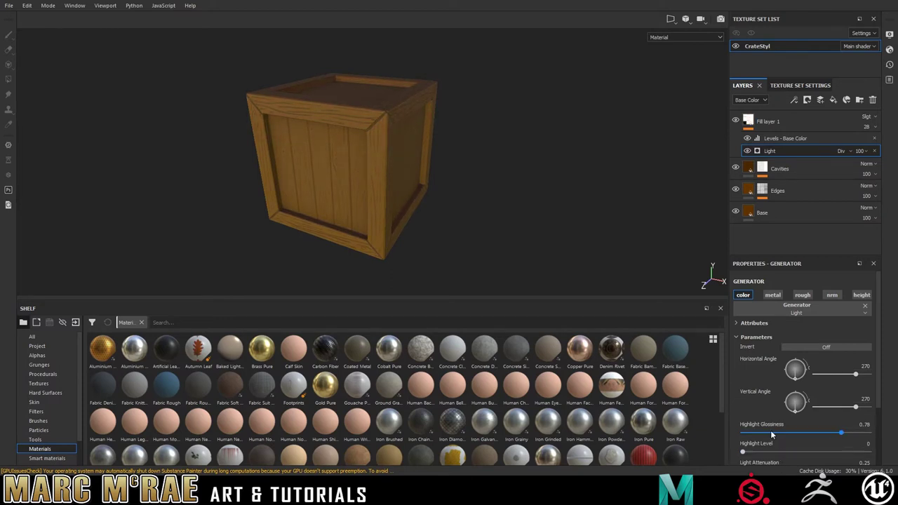
scroll(765, 435, down, 2)
mouse_move(775, 414)
mouse_down()
mouse_move(812, 415)
mouse_move(777, 417)
mouse_move(792, 414)
mouse_up()
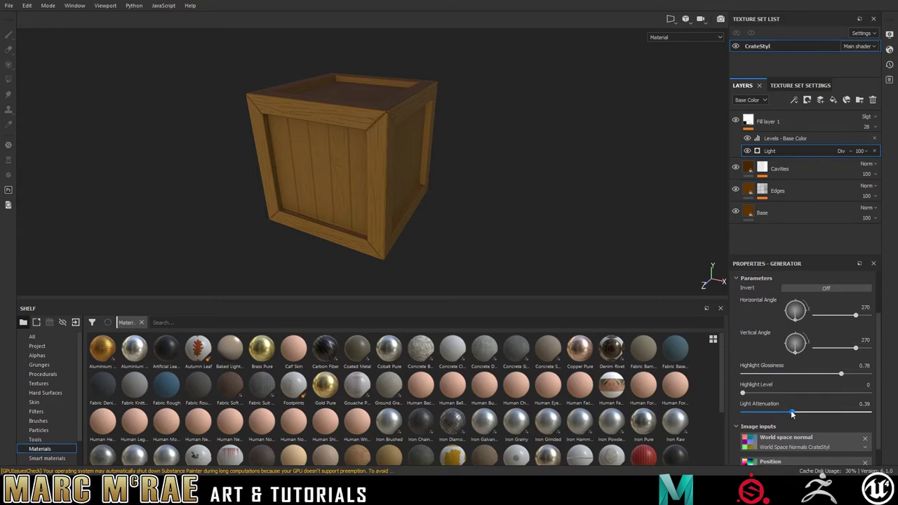
Step: Set the Light effect's opacity on Fill layer 1 to 50 and check the crate from another angle
click(772, 122)
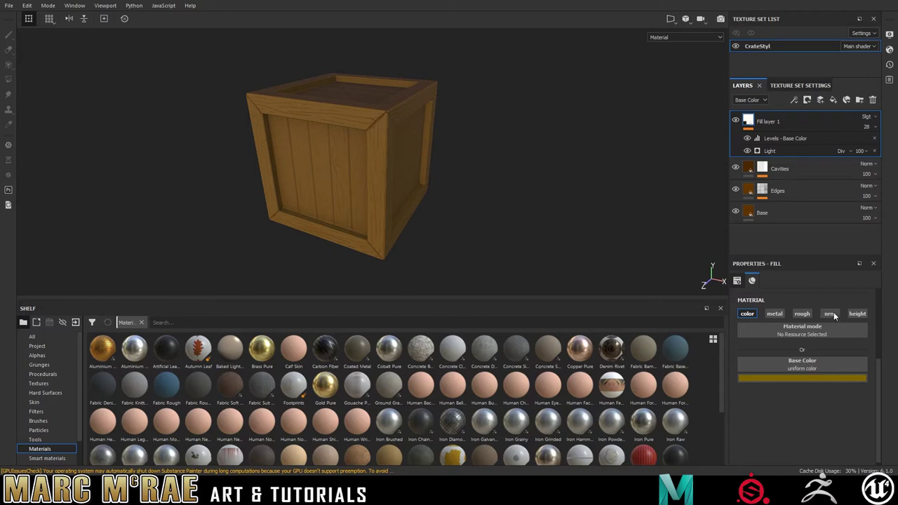
mouse_move(509, 201)
alt+mouse_down()
mouse_move(508, 250)
mouse_move(501, 191)
alt+mouse_up()
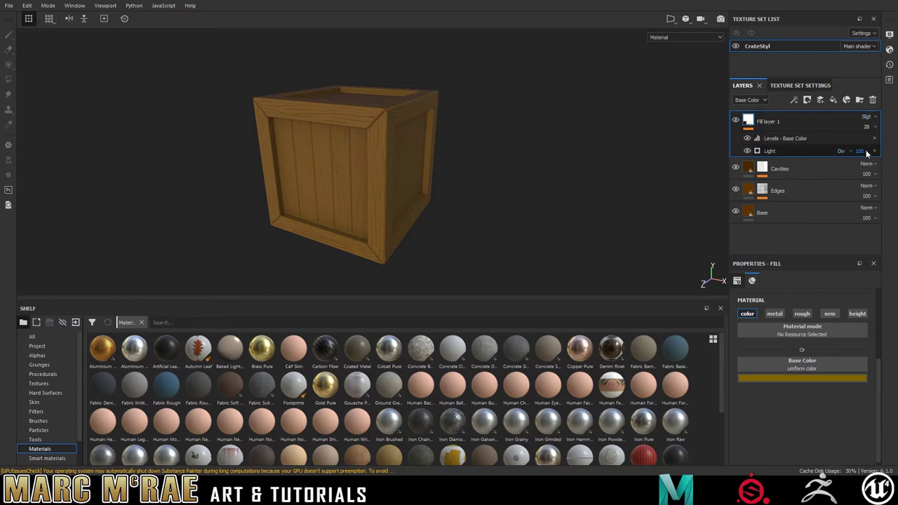
mouse_move(894, 167)
mouse_down()
mouse_move(869, 169)
mouse_move(875, 173)
mouse_up()
text(100)
key(Return)
text(50)
key(Return)
alt+drag(504, 186, 499, 205)
Step: Try several opacities for Fill layer 1 and settle on 13
click(868, 125)
text(25)
key(Return)
scroll(865, 146, down, 4)
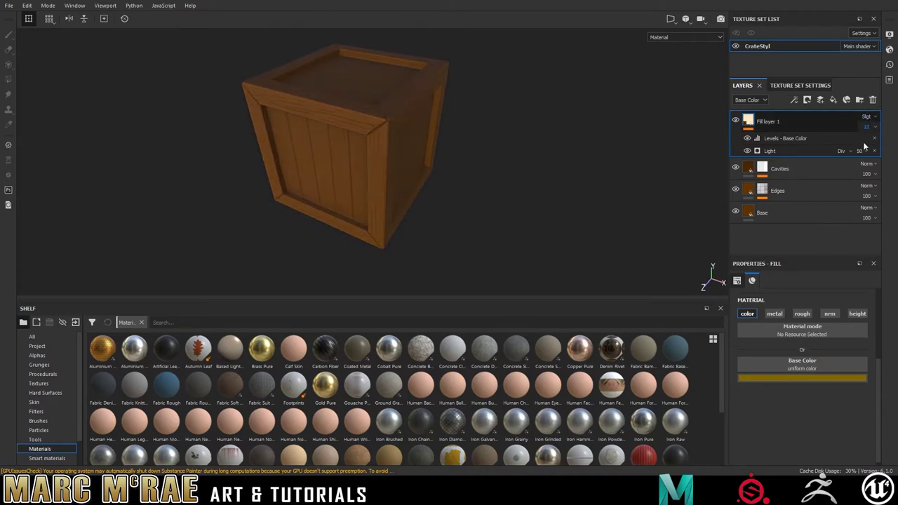
scroll(862, 145, up, 3)
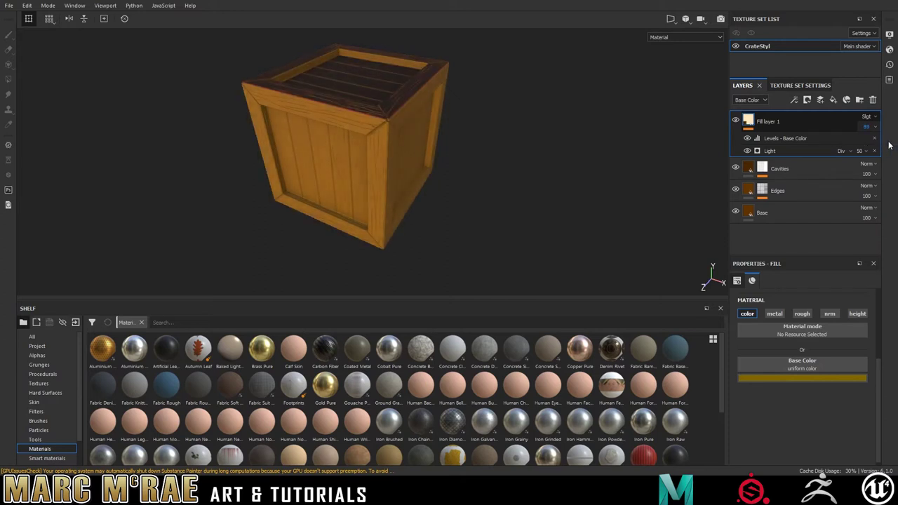
scroll(860, 144, down, 2)
scroll(859, 145, up, 3)
scroll(857, 145, down, 4)
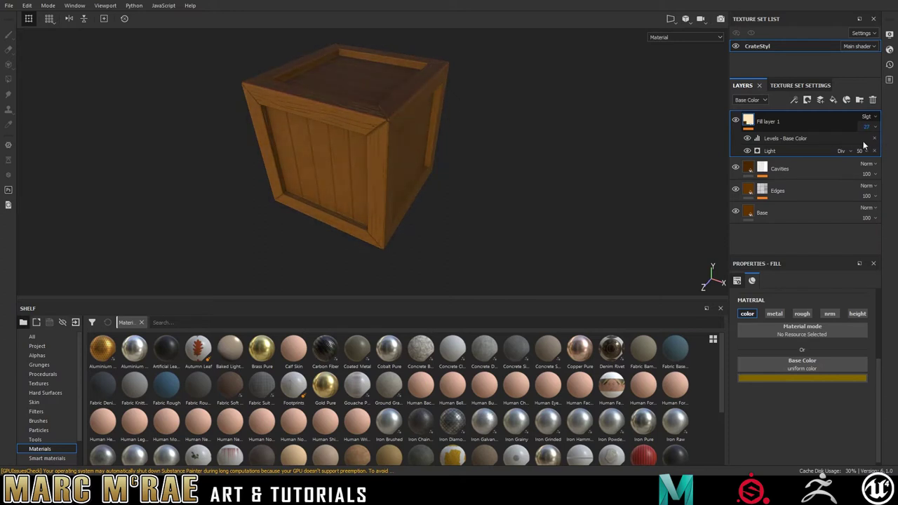
drag(858, 143, 854, 142)
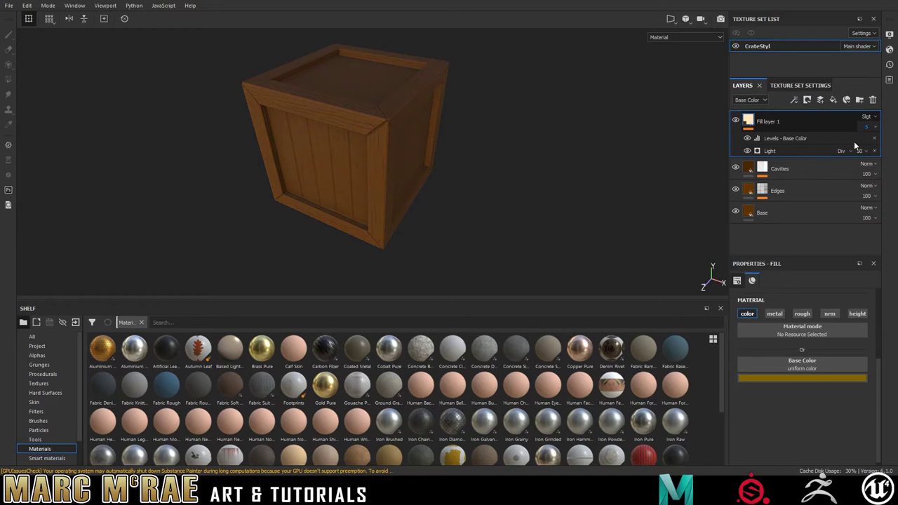
scroll(857, 145, up, 2)
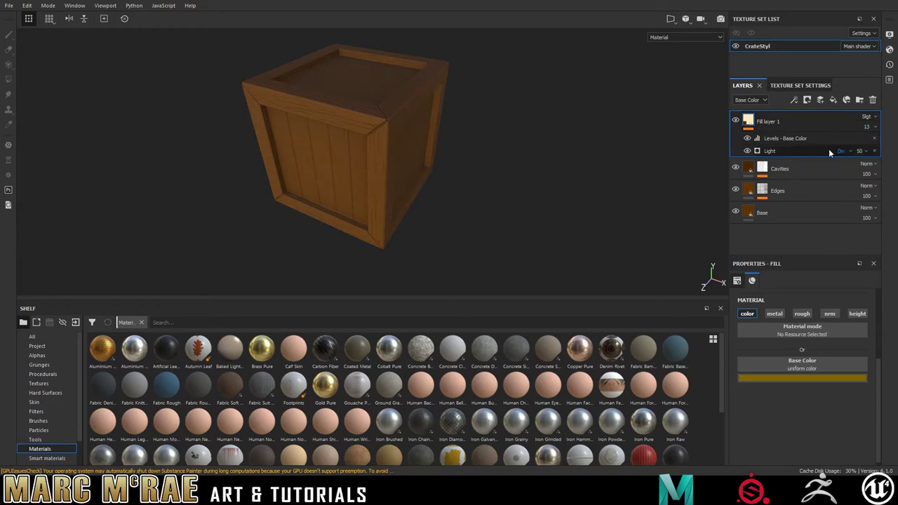
mouse_move(509, 209)
alt+mouse_down()
mouse_move(513, 194)
mouse_move(515, 202)
alt+mouse_up()
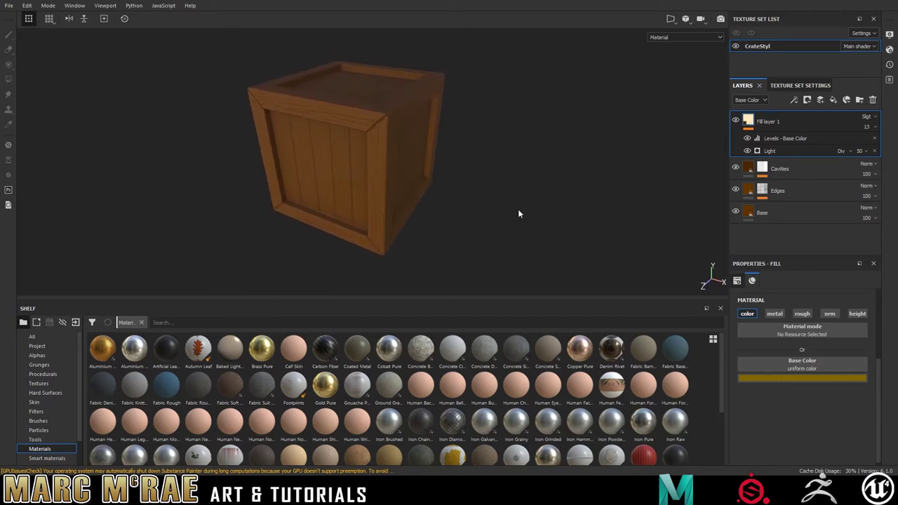
Step: Raise the Light generator's light attenuation to 0.78
click(793, 151)
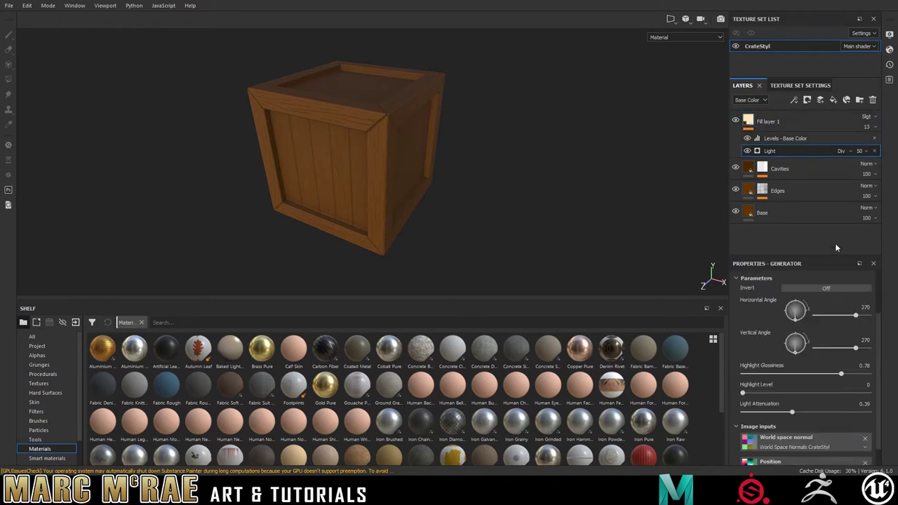
drag(804, 414, 842, 417)
drag(843, 416, 841, 415)
mouse_move(516, 236)
alt+mouse_down()
mouse_move(505, 246)
mouse_move(510, 199)
mouse_move(507, 221)
alt+mouse_up()
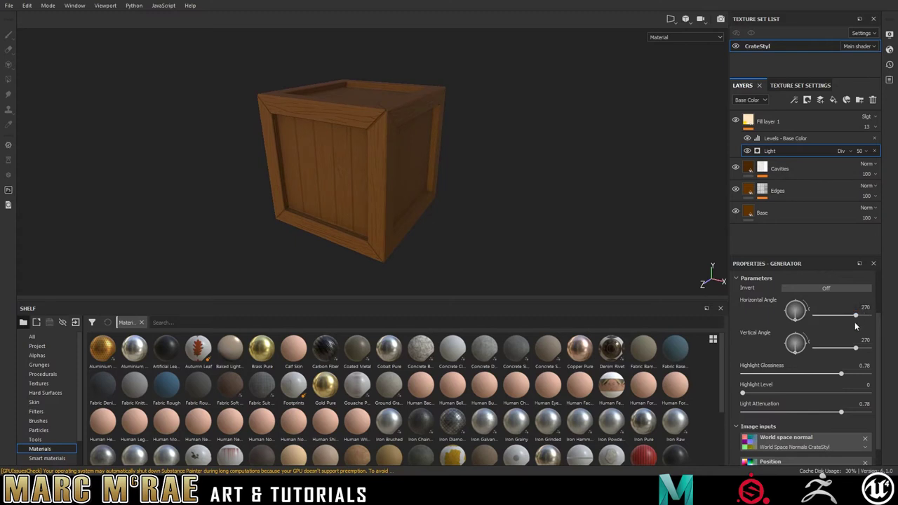
Step: Duplicate Fill layer 1 and set the copy's Light generator horizontal and vertical angles to 90
click(791, 121)
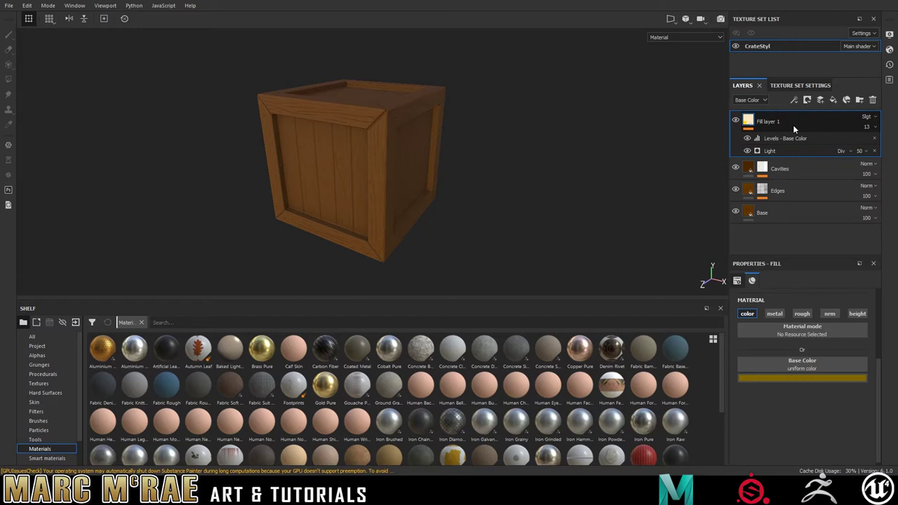
key(ctrl+d)
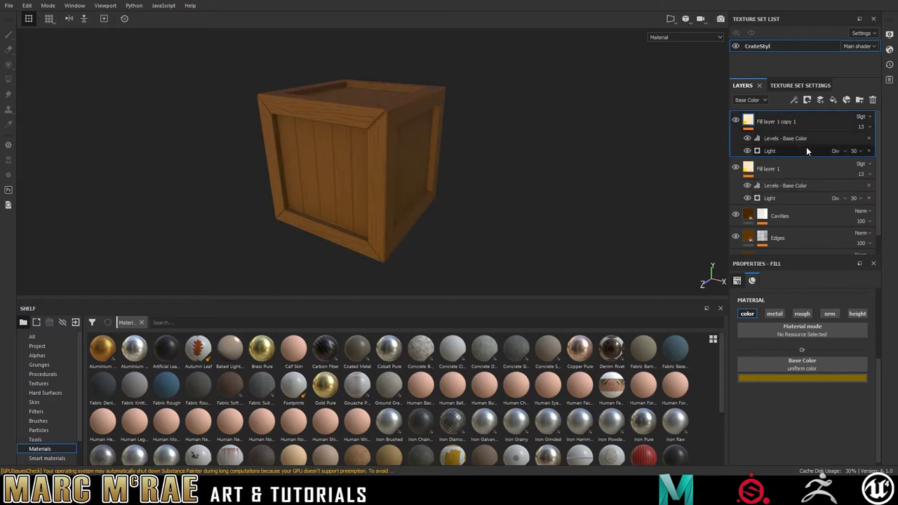
click(807, 150)
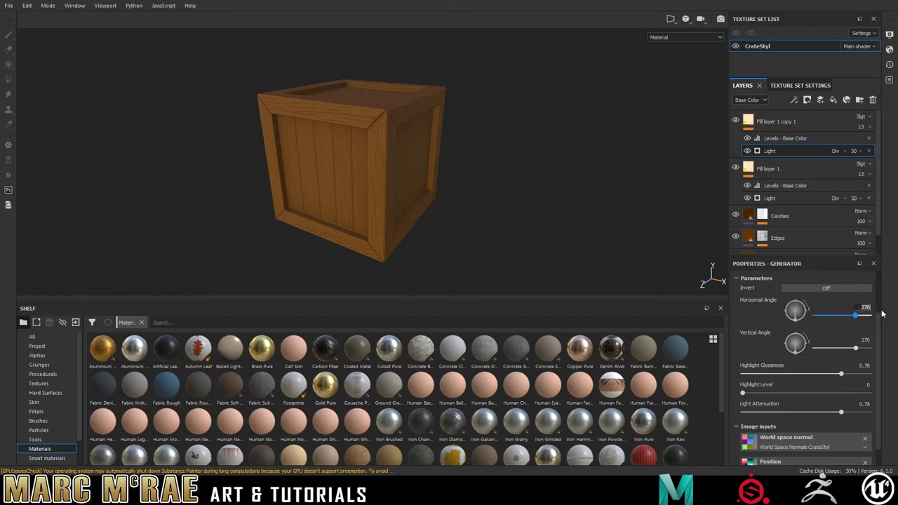
text(90)
key(Return)
double_click(861, 339)
text(90)
key(Return)
mouse_move(530, 188)
alt+mouse_down()
mouse_move(551, 117)
mouse_move(548, 202)
mouse_move(537, 155)
mouse_move(532, 204)
alt+mouse_up()
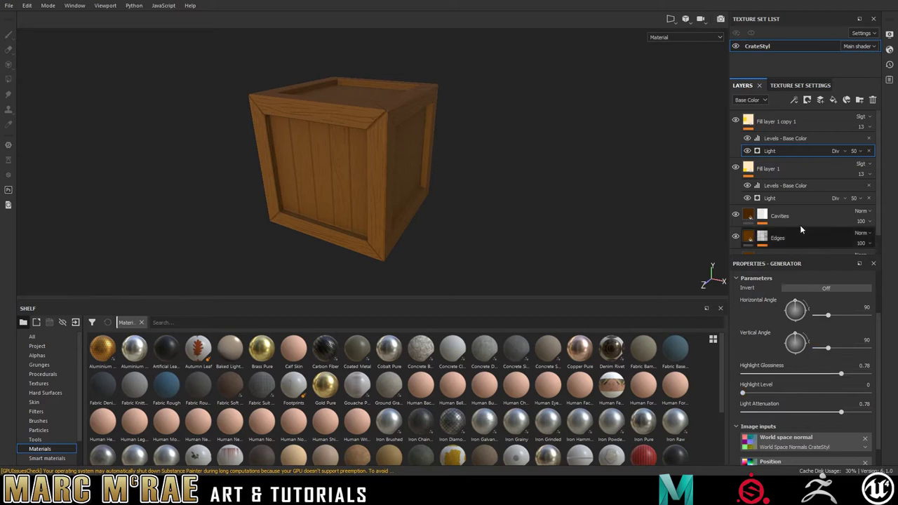
Step: Give the duplicated fill layer a dark brown base color, opacity 35 and Levels inputs of 0.208, 2.195 and 0.673
click(800, 123)
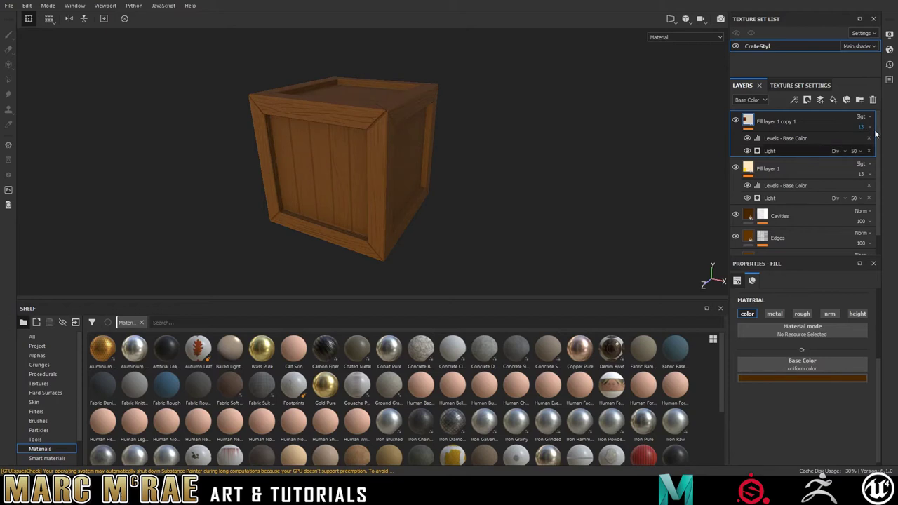
mouse_move(859, 145)
mouse_down()
mouse_move(877, 150)
mouse_move(867, 149)
mouse_up()
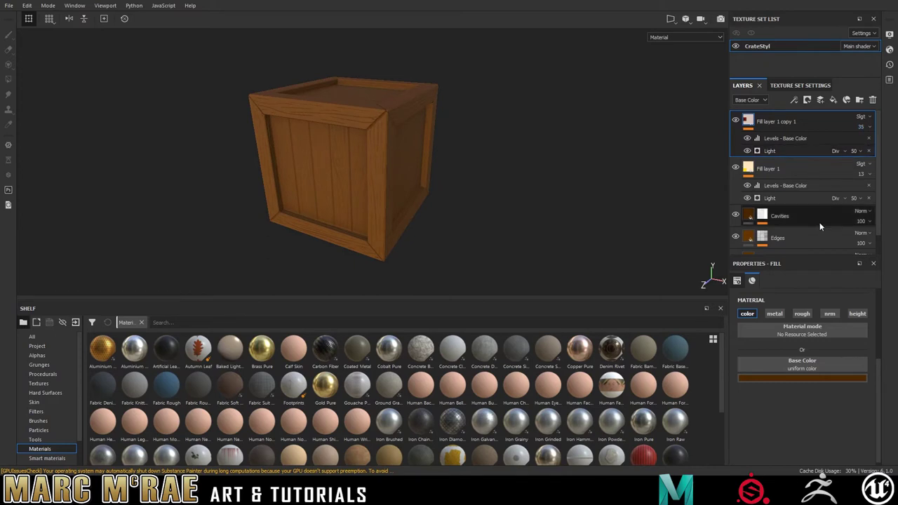
click(792, 138)
drag(757, 316, 827, 315)
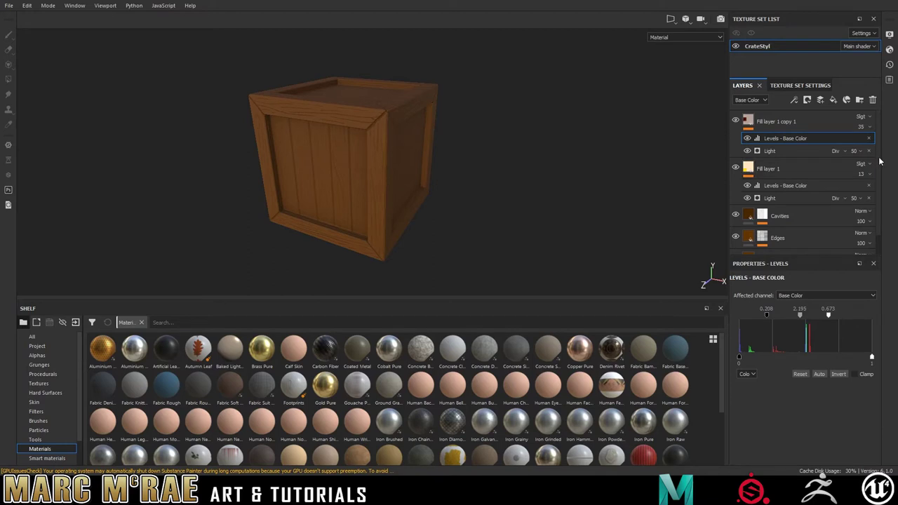
Step: Group all layers from the duplicated fill down to Base in a new folder named Stylized Material
click(807, 119)
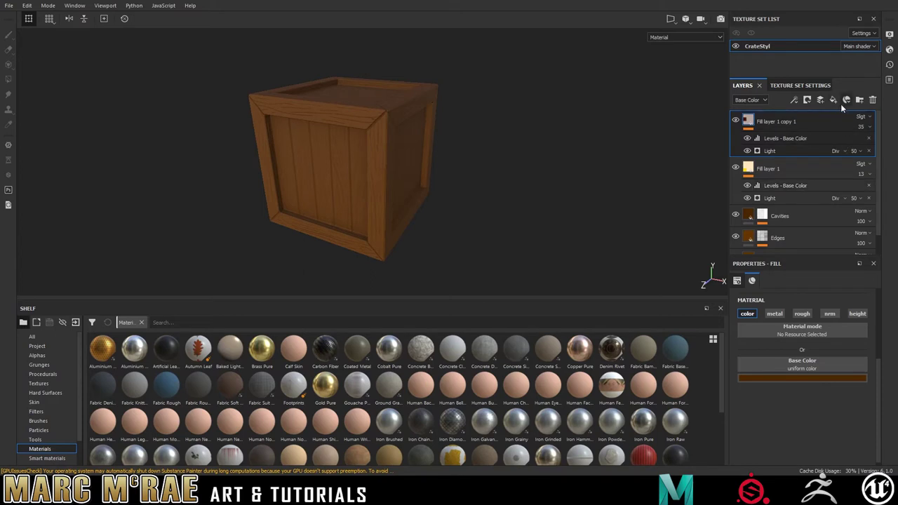
click(859, 100)
click(778, 139)
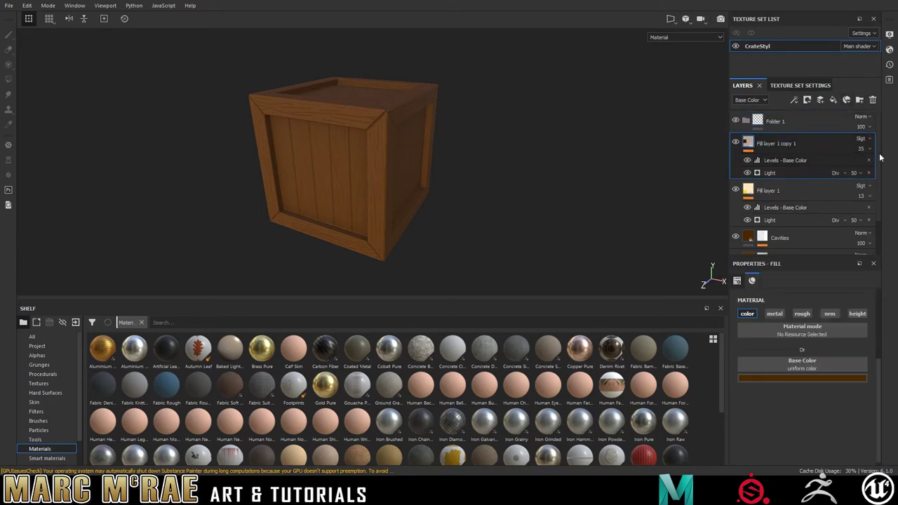
scroll(800, 183, down, 2)
shift+click(805, 226)
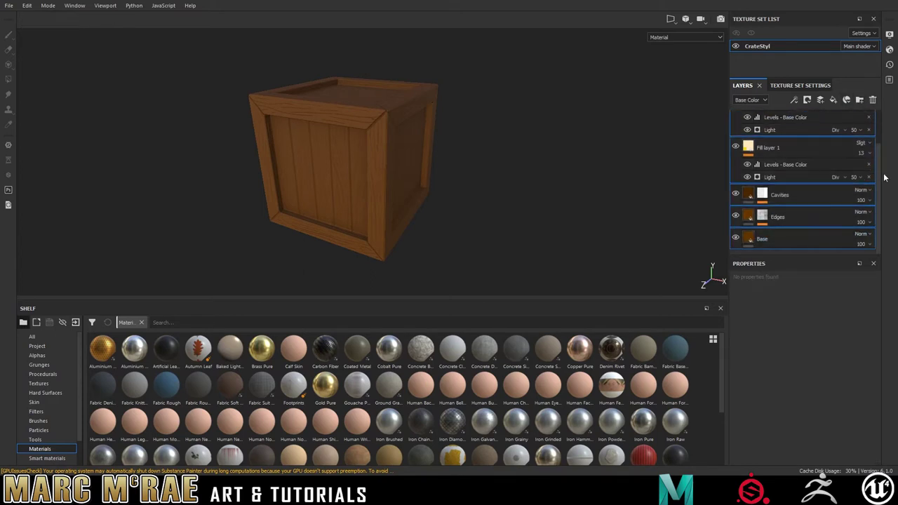
scroll(800, 196, up, 2)
drag(782, 142, 800, 119)
double_click(782, 121)
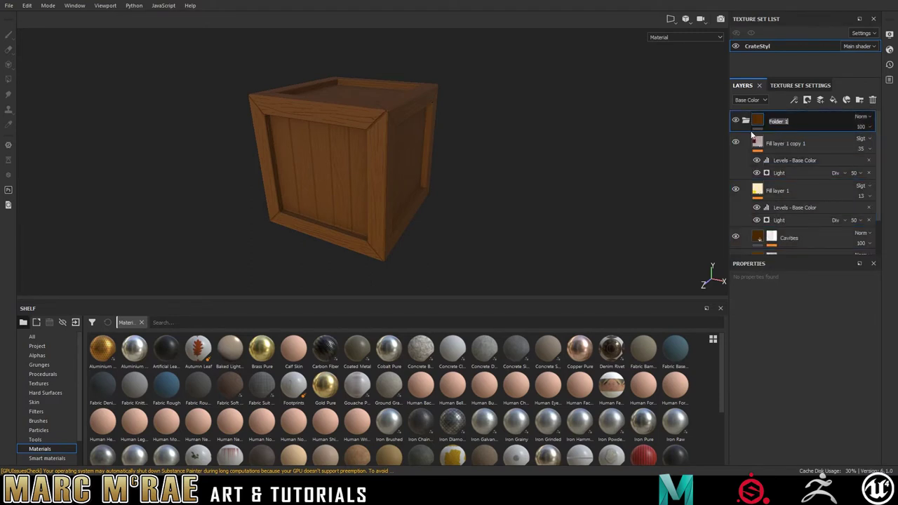
text(Stylized Material)
key(Return)
Step: Rename the original fill layer as Colour Light Top and its copy as Colour Light Bot
double_click(784, 189)
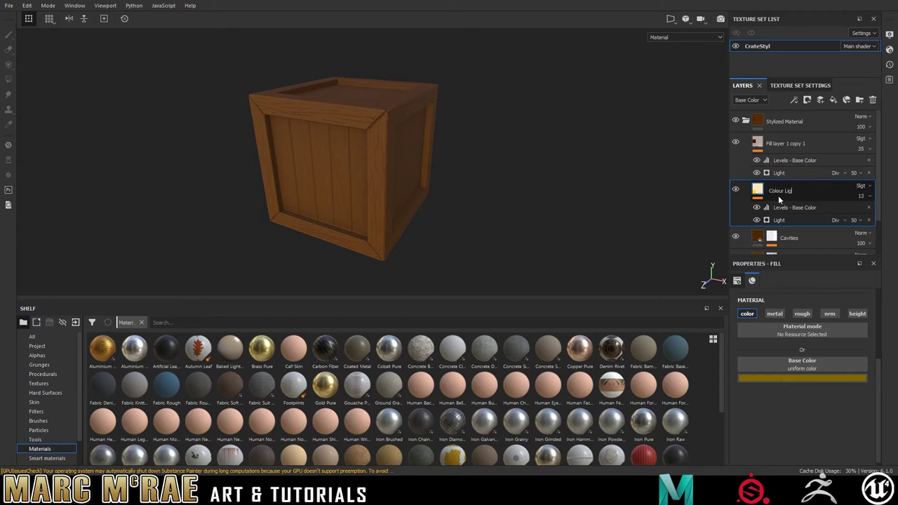
text(Colour Light Top)
key(Return)
double_click(791, 144)
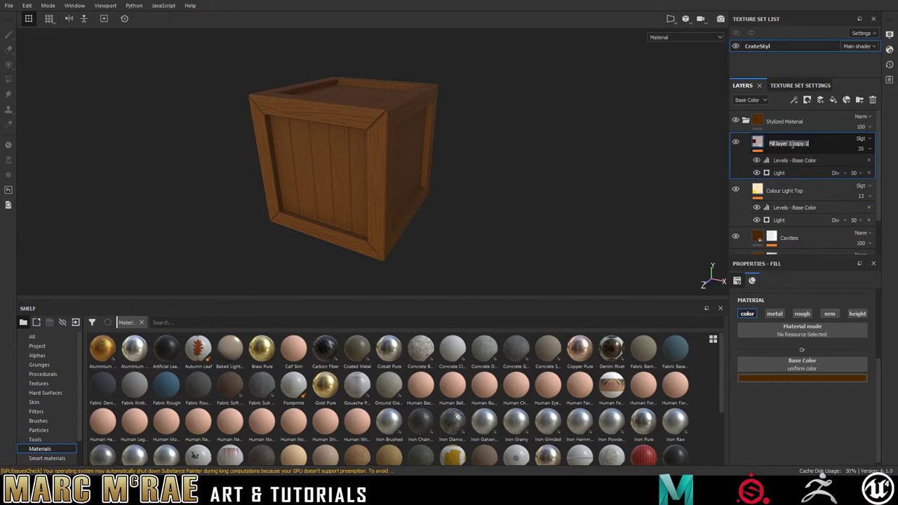
text(Colour Light Bot)
key(Return)
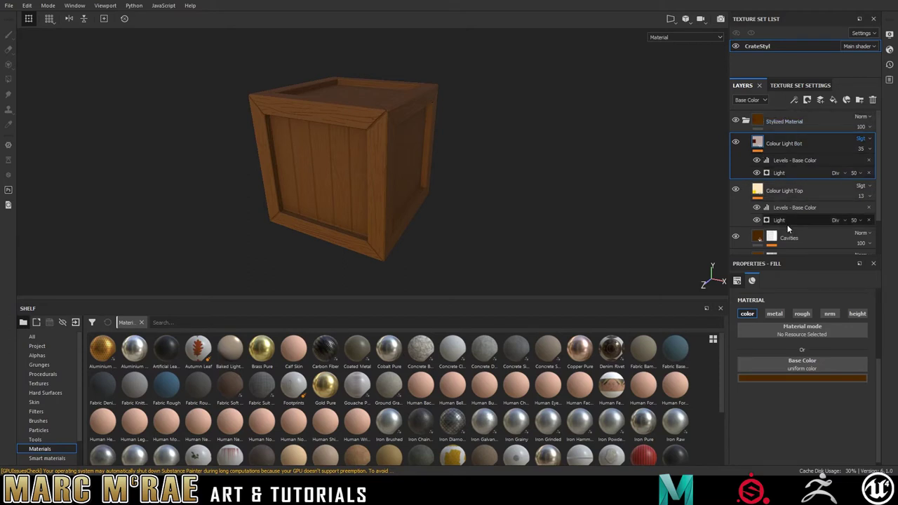
Step: Add a fill layer above Colour Light Bot and disable its metal, rough, nrm and height channels
click(834, 100)
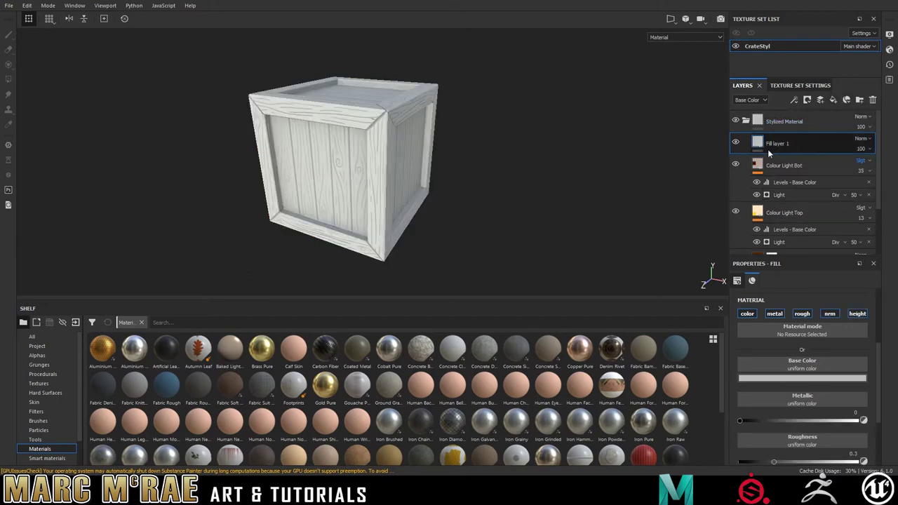
click(775, 314)
click(802, 314)
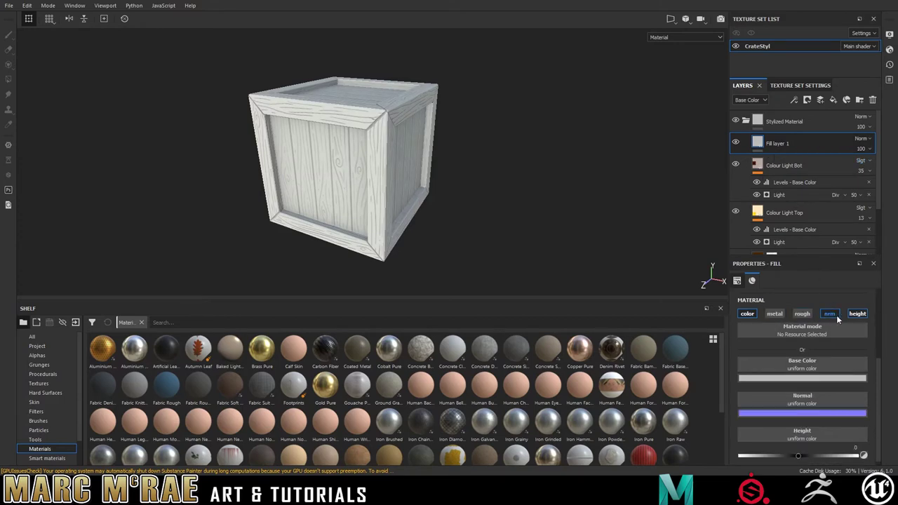
click(835, 316)
click(858, 315)
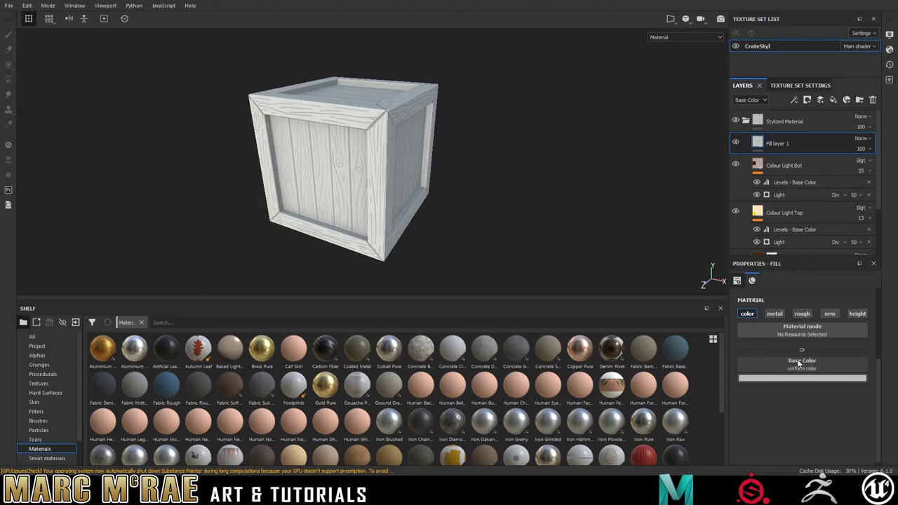
Step: Try the ambient occlusion map as the new fill layer's base color, but replace it with a uniform dark brown
click(785, 228)
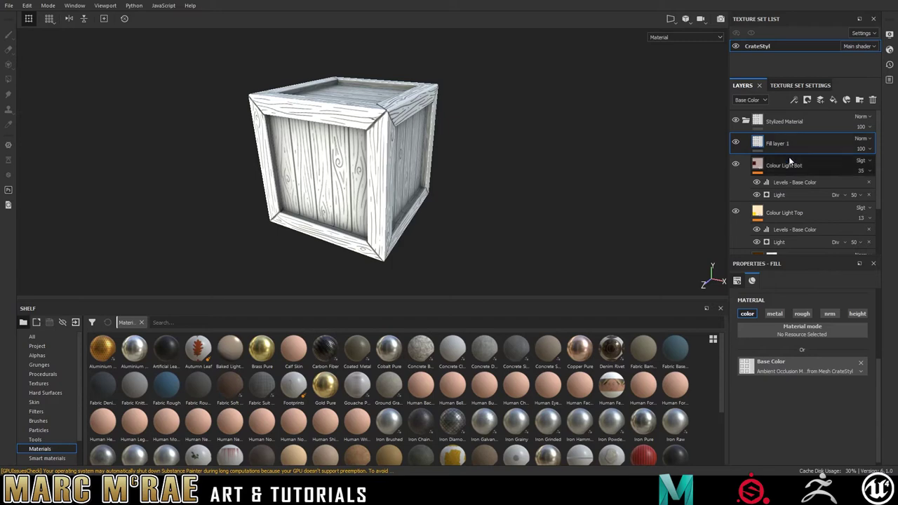
click(861, 362)
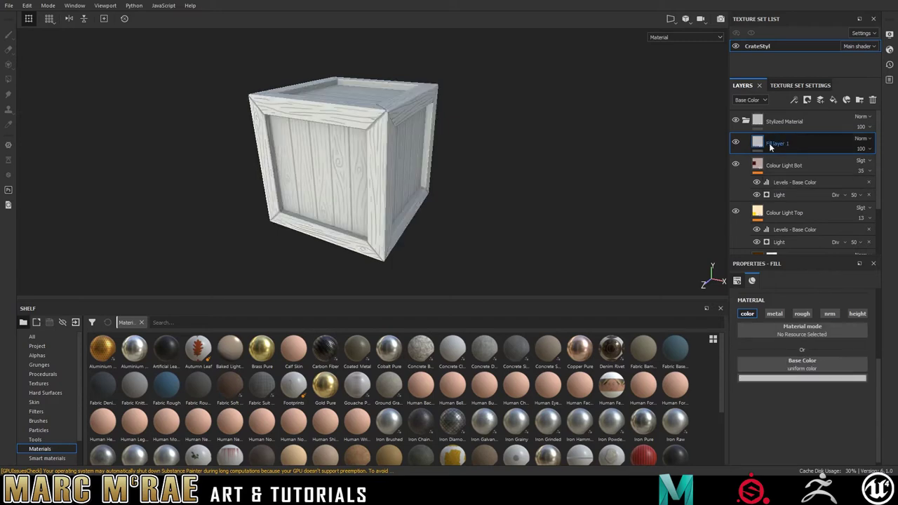
click(803, 381)
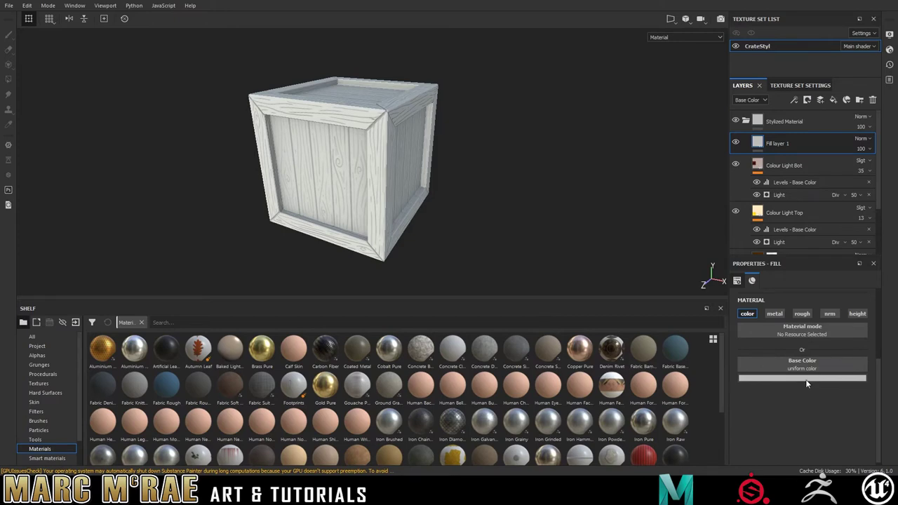
click(831, 343)
click(848, 355)
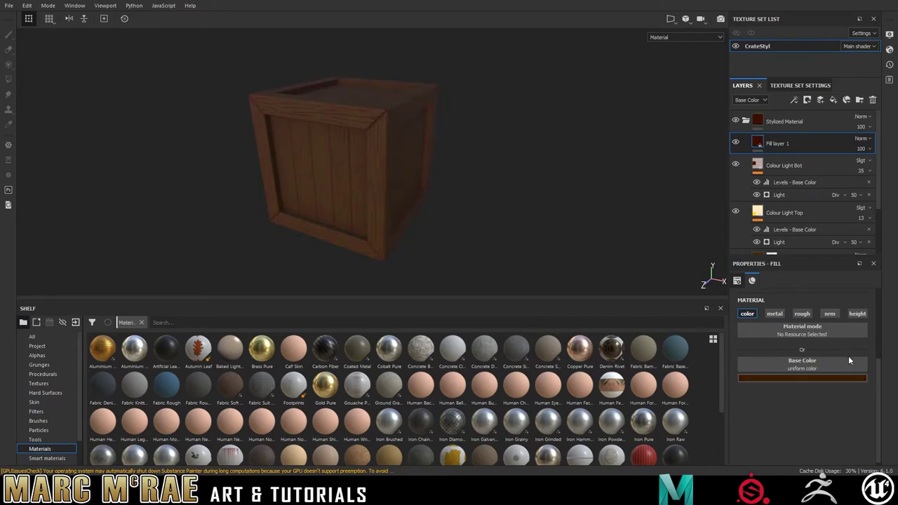
Step: Add a white mask to the new fill layer and fill it with the CrateStyl ambient occlusion map blended as Soft light
double_click(779, 143)
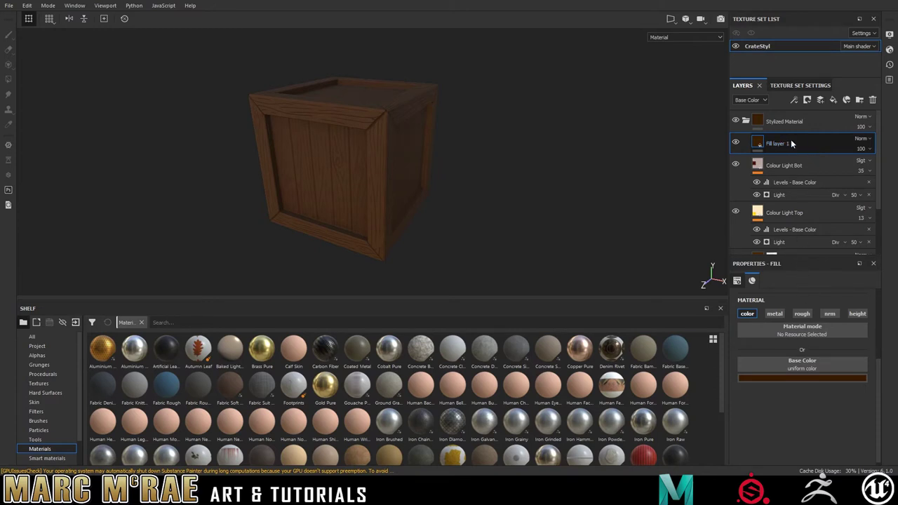
click(812, 2)
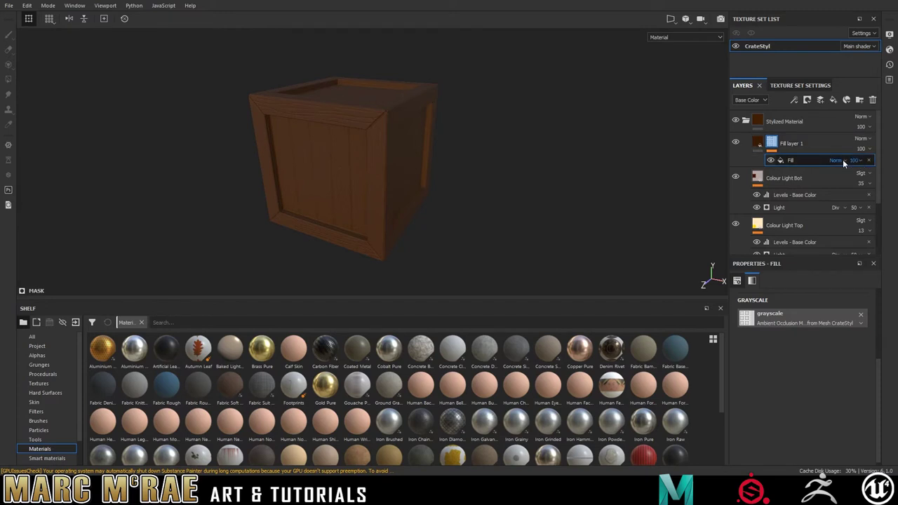
click(848, 347)
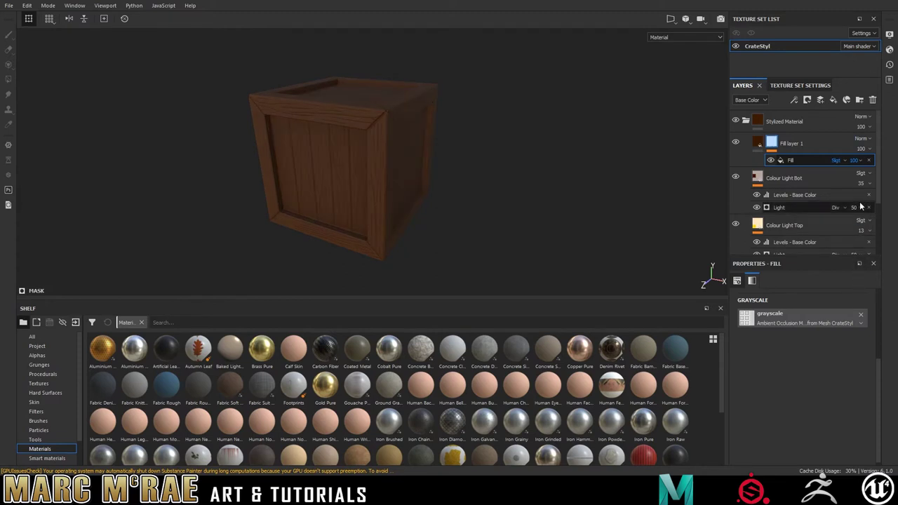
Step: Shift the new fill layer's base color to a slightly more yellow dark brown and set the layer's opacity to 69
click(758, 144)
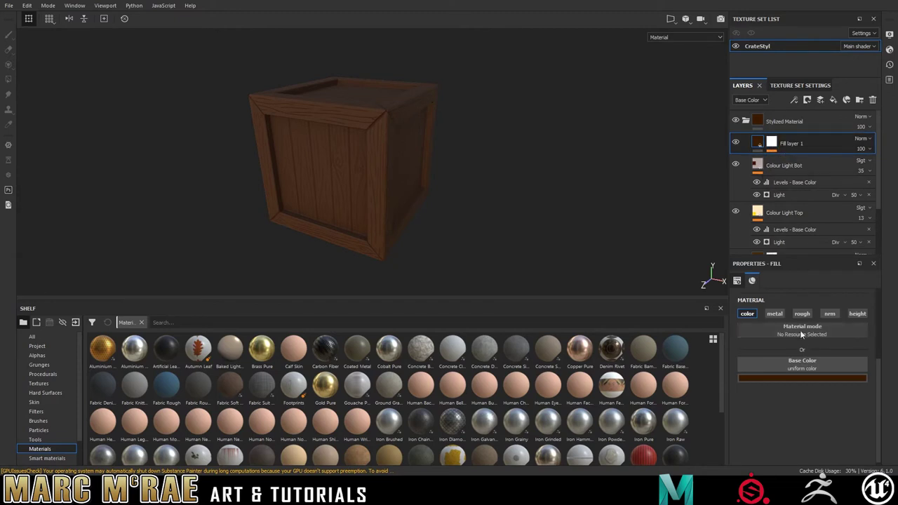
mouse_move(832, 338)
mouse_down()
mouse_move(828, 322)
mouse_move(831, 335)
mouse_up()
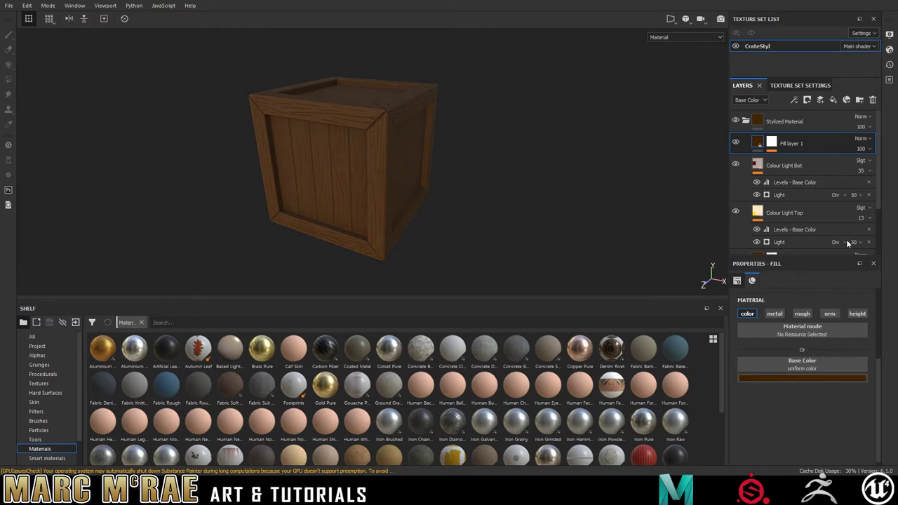
click(870, 149)
drag(894, 166, 879, 169)
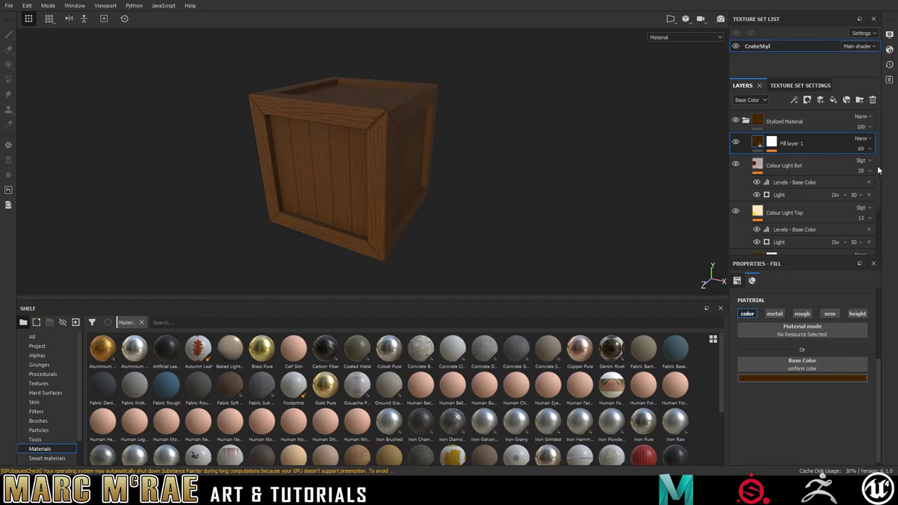
Step: Rename the new fill layer as AO
double_click(789, 144)
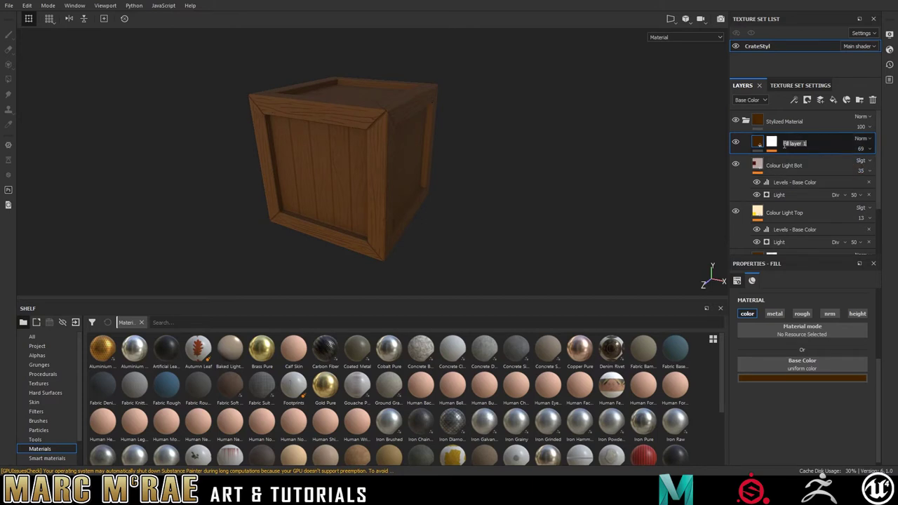
text(AO)
key(Return)
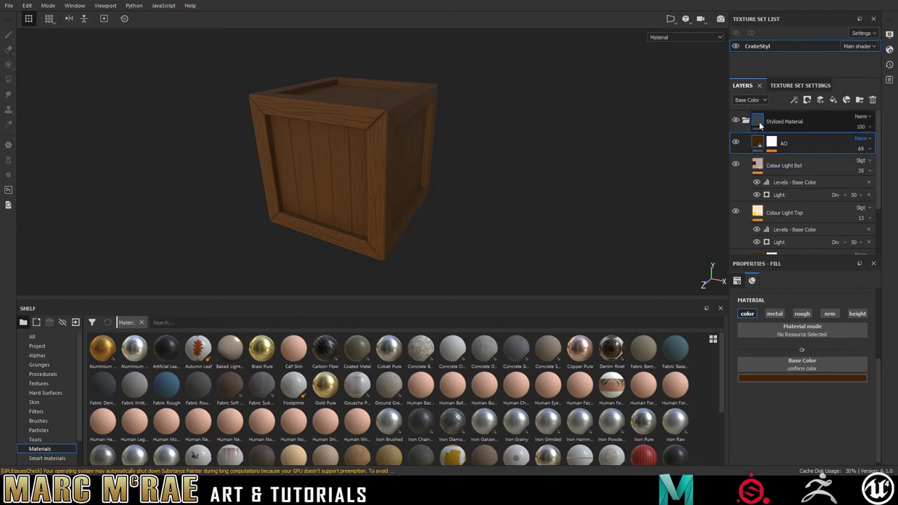
Step: Try a Levels adjustment on the AO layer's mask, above its ambient occlusion fill
click(774, 143)
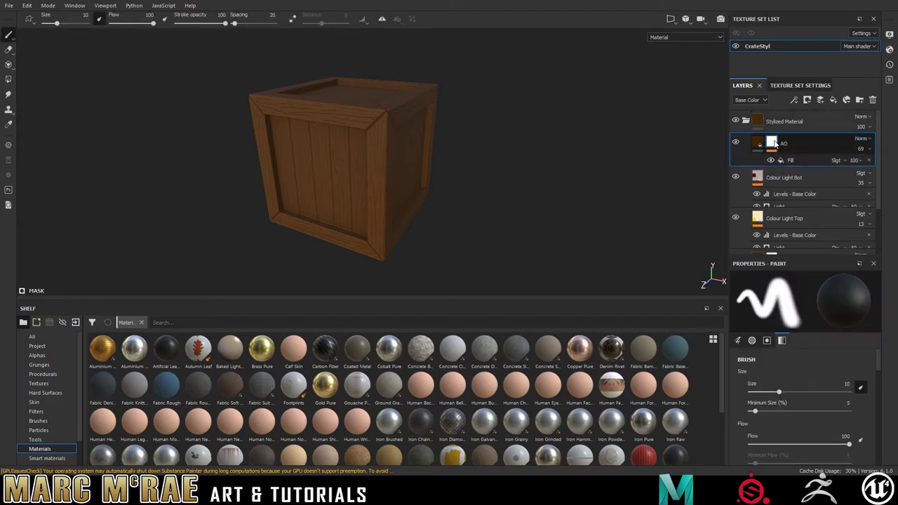
right_click(809, 212)
click(814, 186)
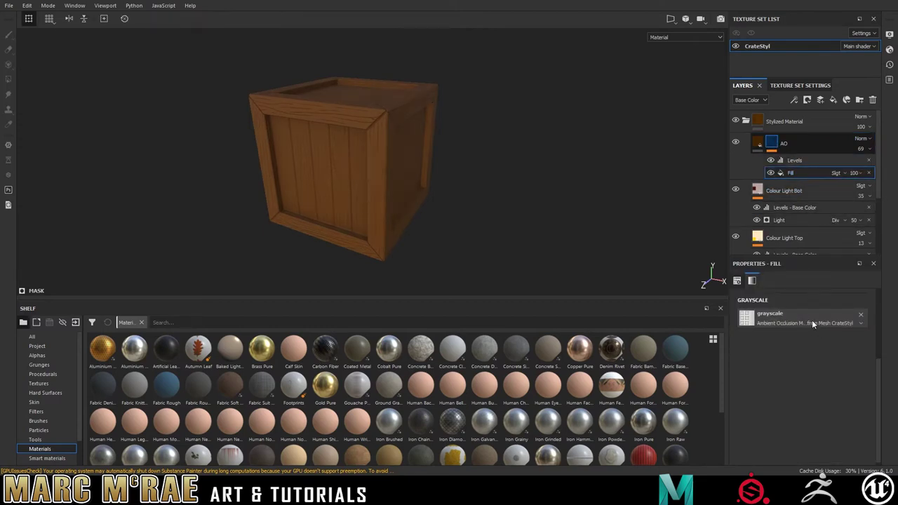
click(803, 161)
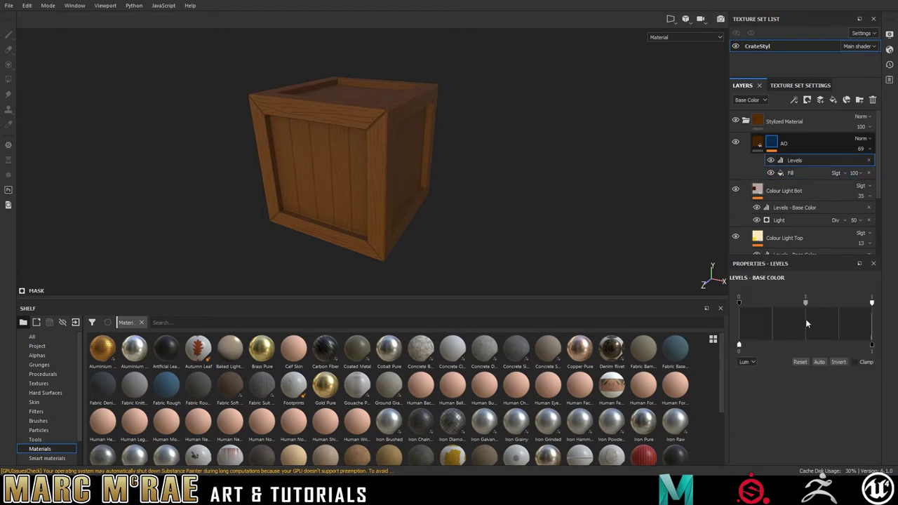
mouse_move(872, 303)
mouse_down()
mouse_move(846, 303)
mouse_move(888, 306)
mouse_up()
click(799, 173)
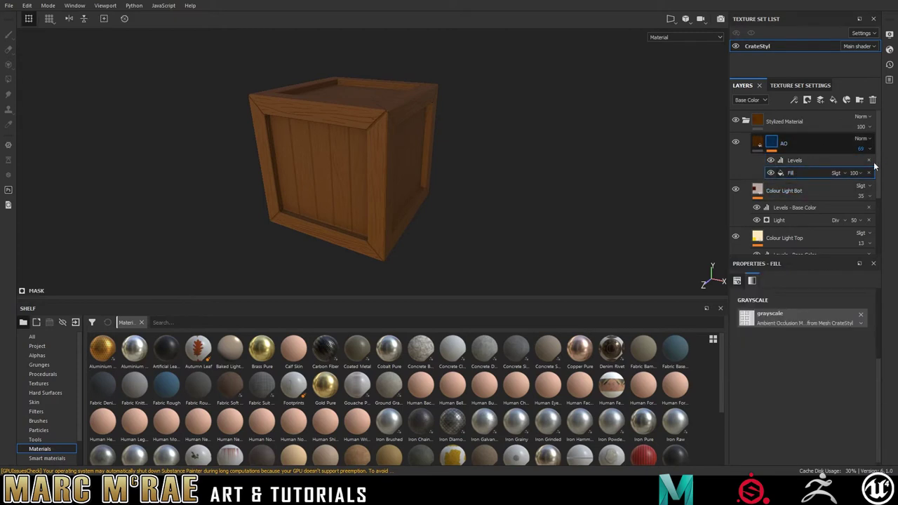
Step: Set the AO layer's opacity to 100 and remove the Levels effect from its mask
click(760, 143)
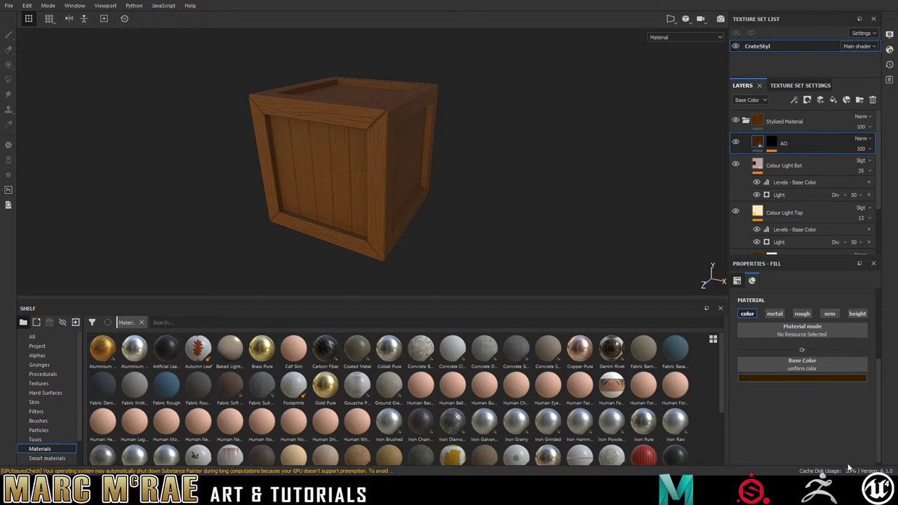
click(772, 143)
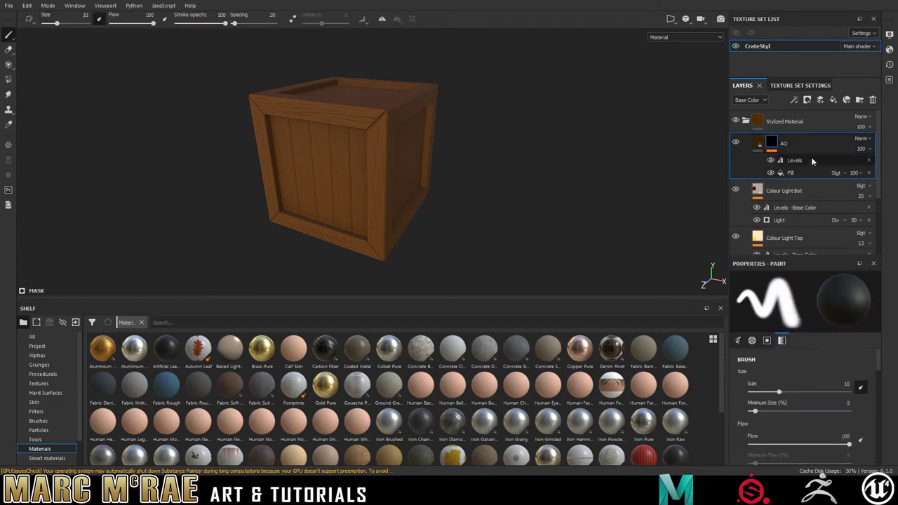
click(869, 160)
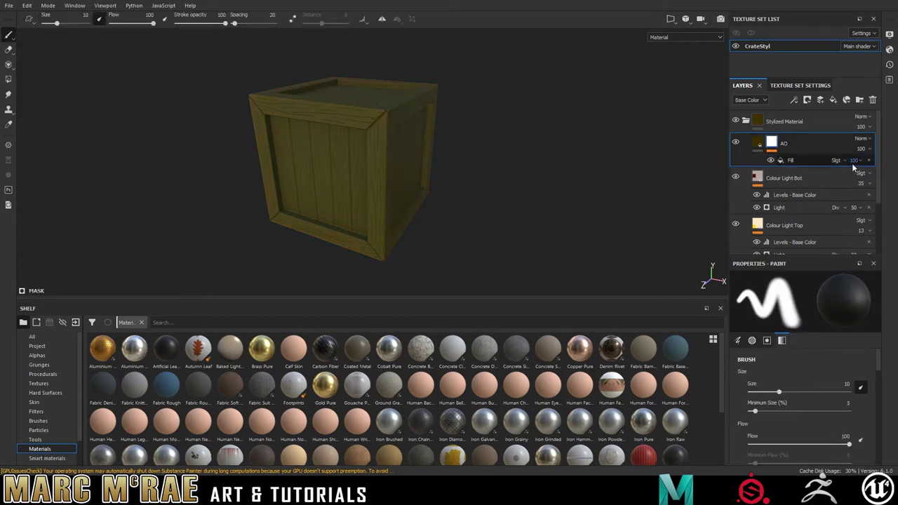
Step: Change the AO layer's base color to a warm dark brown
click(758, 143)
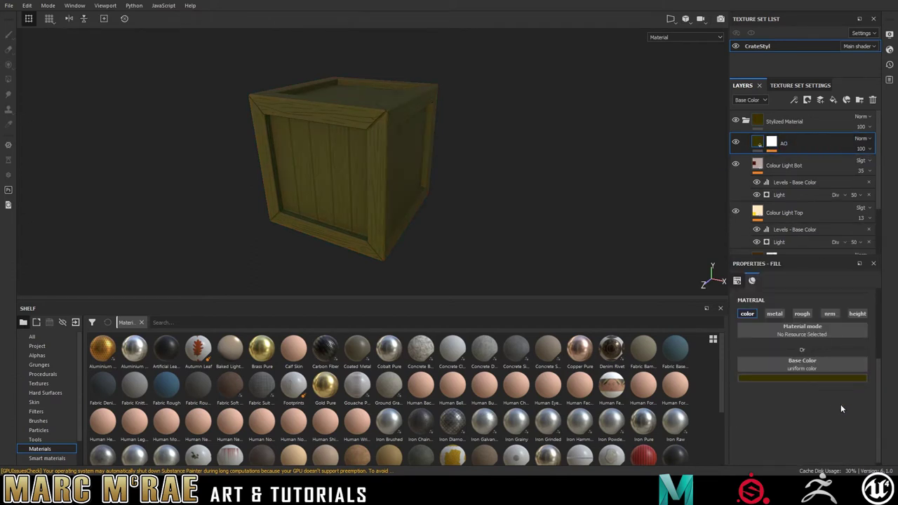
drag(833, 341, 831, 332)
click(850, 355)
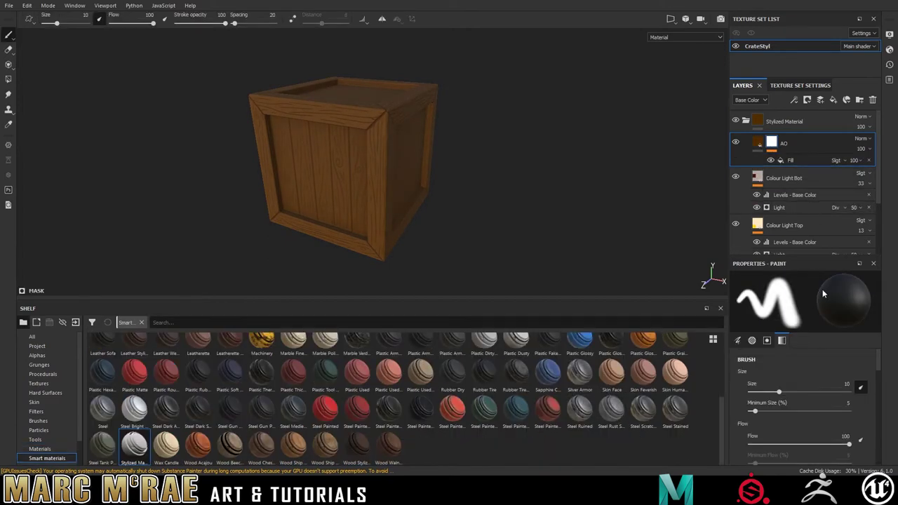
Step: Replace the ambient occlusion fill on the AO layer's mask with a Dirt generator
click(800, 160)
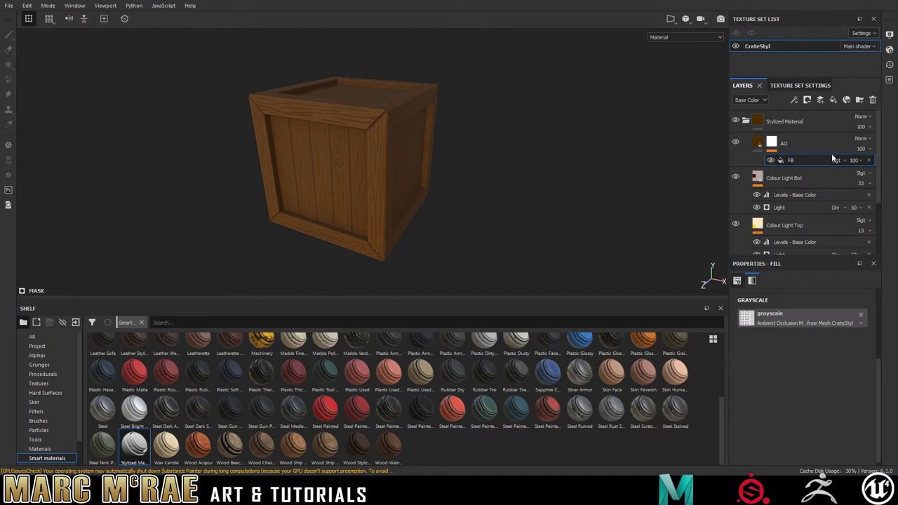
click(869, 160)
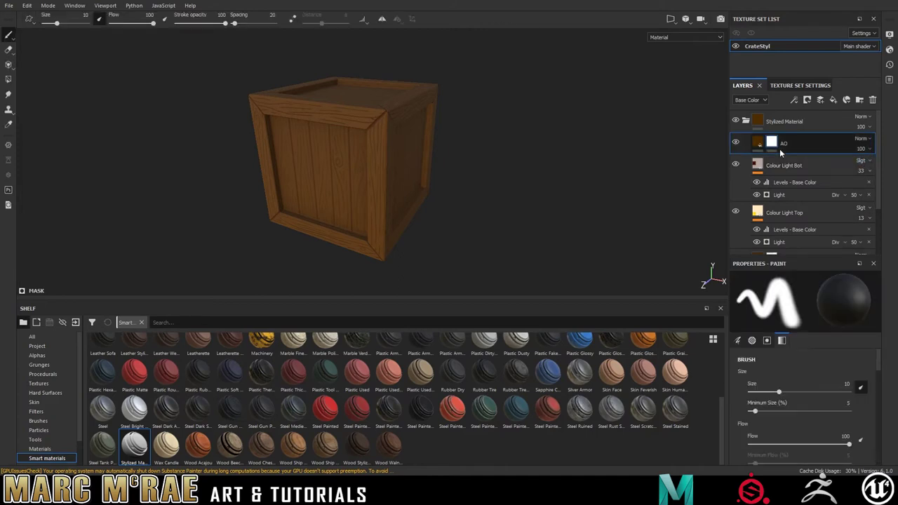
click(774, 144)
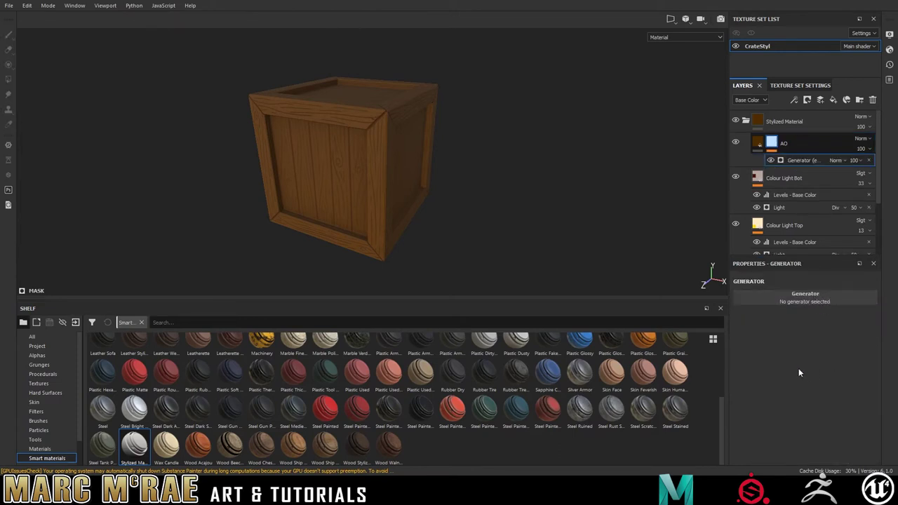
click(776, 358)
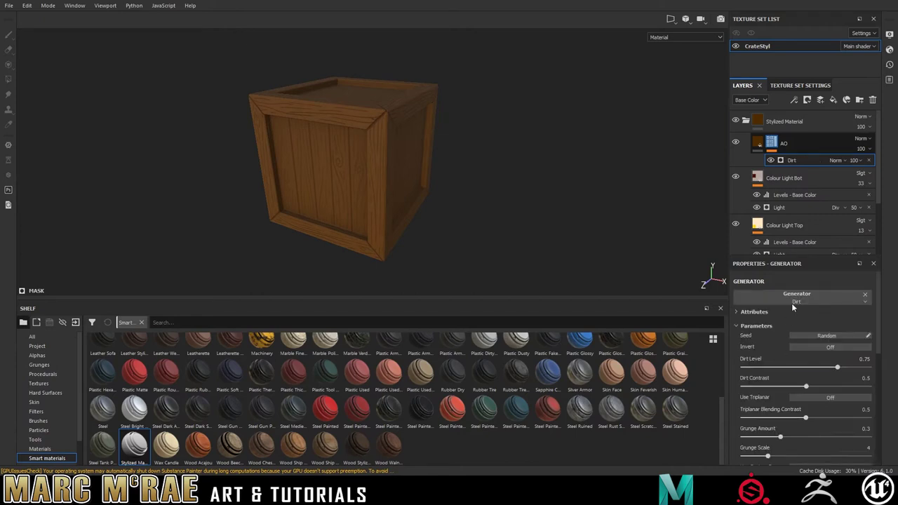
Step: Add a Levels effect to the AO mask and set the Dirt generator's Dirt Level to 0.52 and Dirt Contrast to 0.2
click(825, 147)
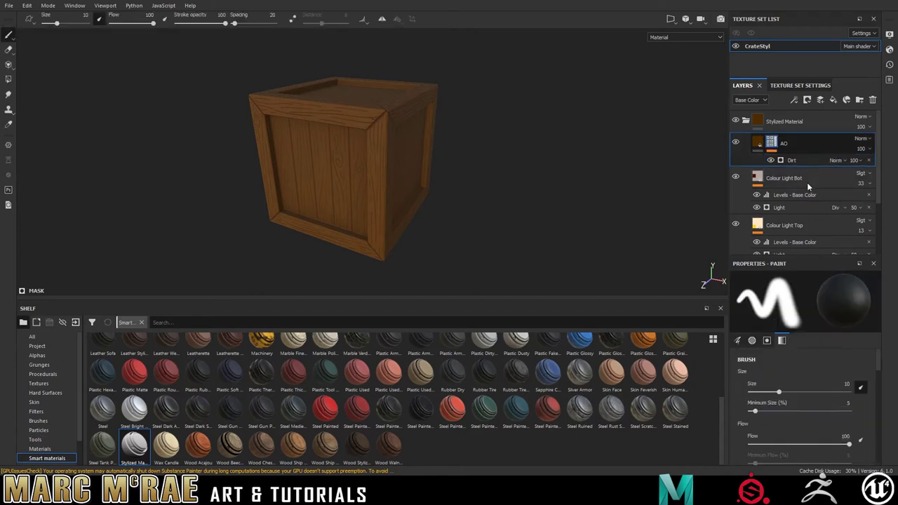
click(809, 217)
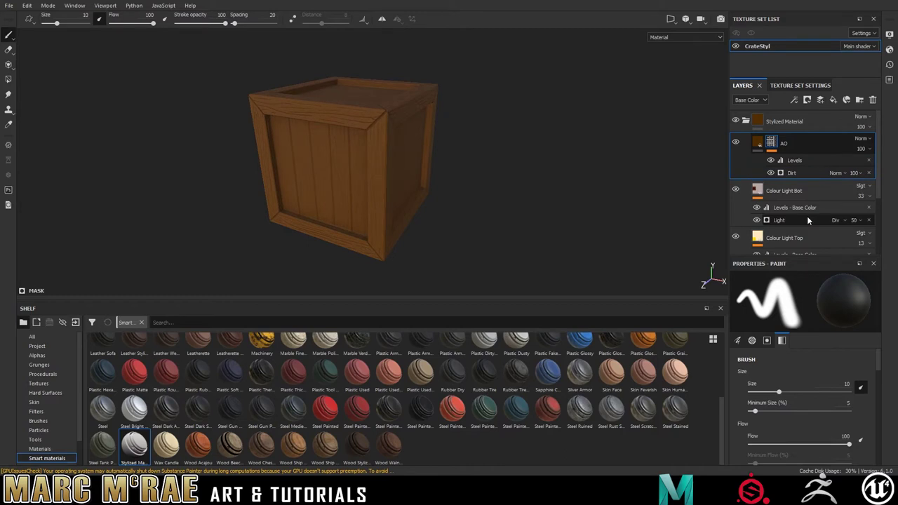
click(811, 173)
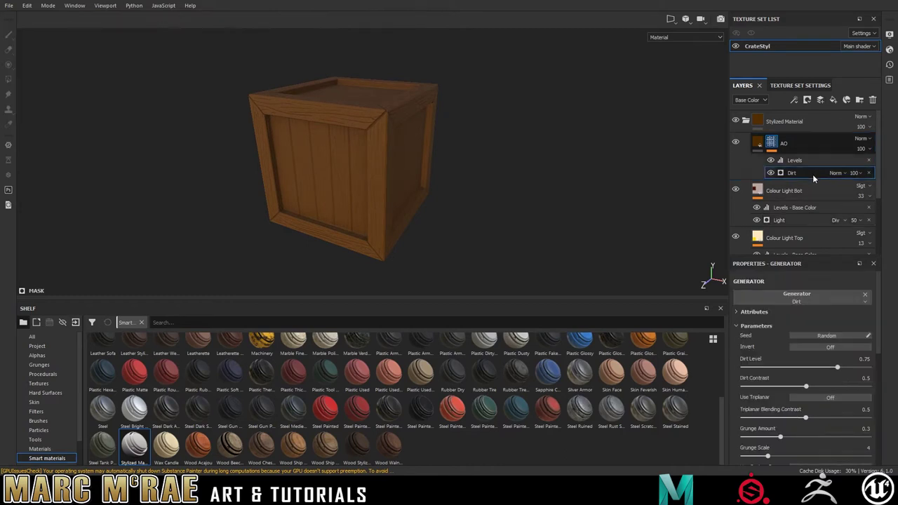
drag(805, 387, 788, 388)
mouse_move(837, 368)
mouse_down()
mouse_move(825, 372)
mouse_move(844, 372)
mouse_move(770, 368)
mouse_move(794, 386)
mouse_move(852, 385)
mouse_move(769, 388)
mouse_move(778, 368)
mouse_move(807, 369)
mouse_up()
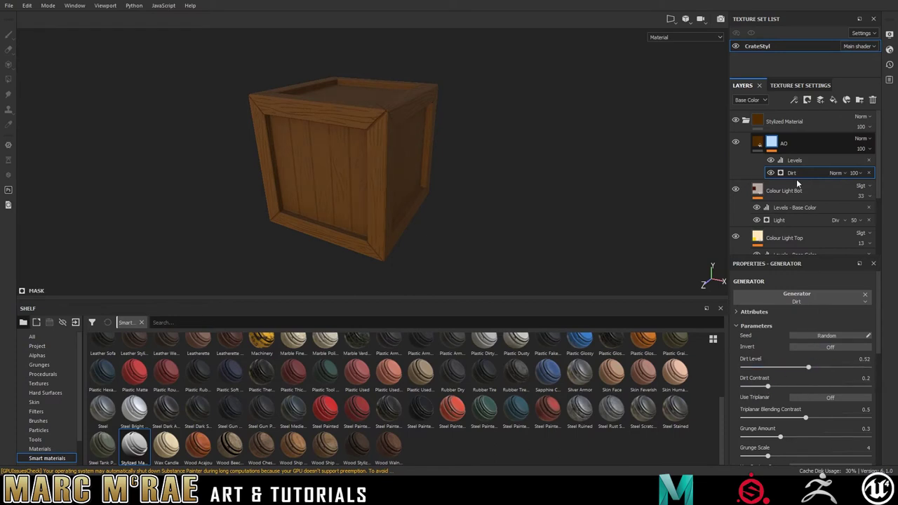
Step: Remove the Levels effect above the Dirt generator on the AO mask
click(783, 144)
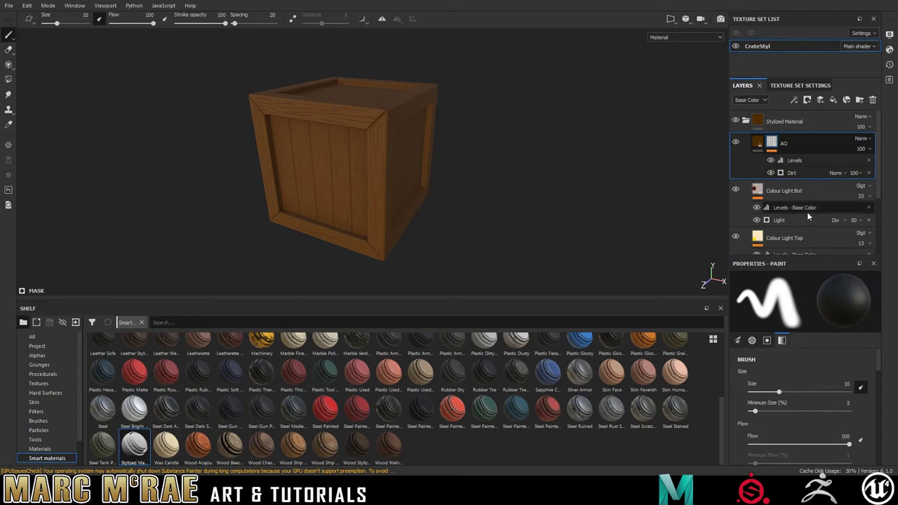
click(869, 160)
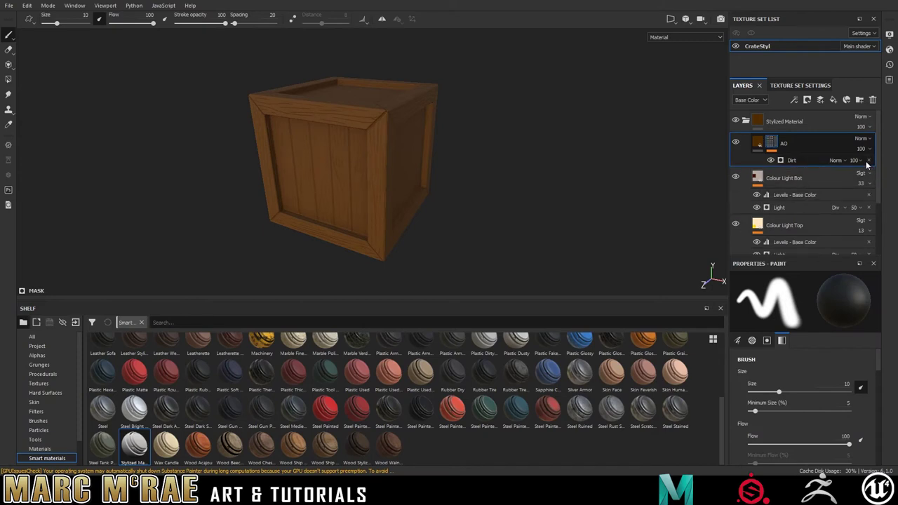
click(809, 159)
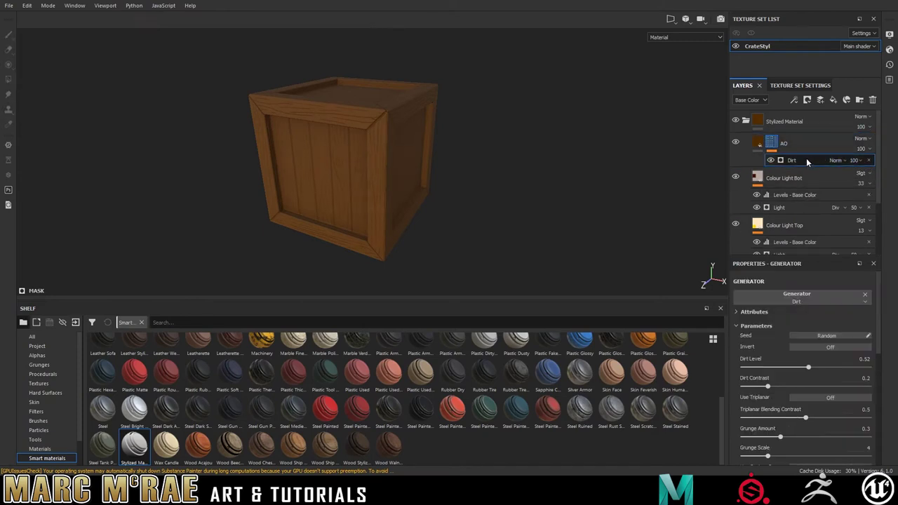
Step: Refine the AO mask's Dirt generator by raising the Dirt Level and lowering the Dirt Contrast and Grunge Amount
click(759, 143)
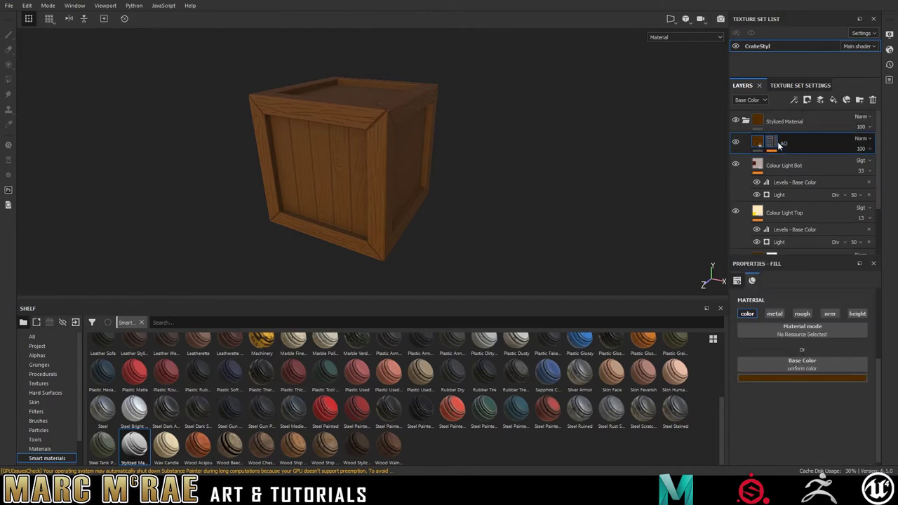
click(772, 143)
click(796, 161)
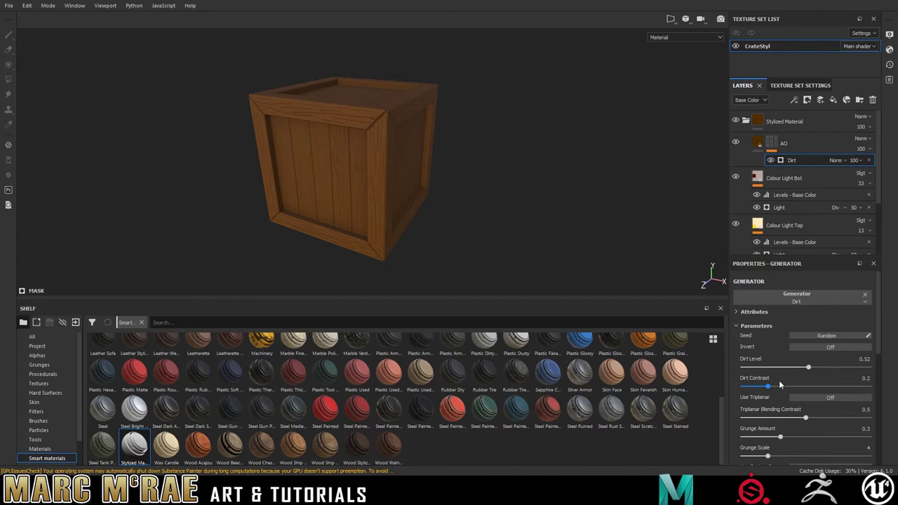
drag(809, 368, 830, 378)
drag(768, 385, 760, 385)
drag(780, 437, 759, 456)
Step: Add a fill layer above AO and disable its metal, rough, nrm and height channels
click(802, 143)
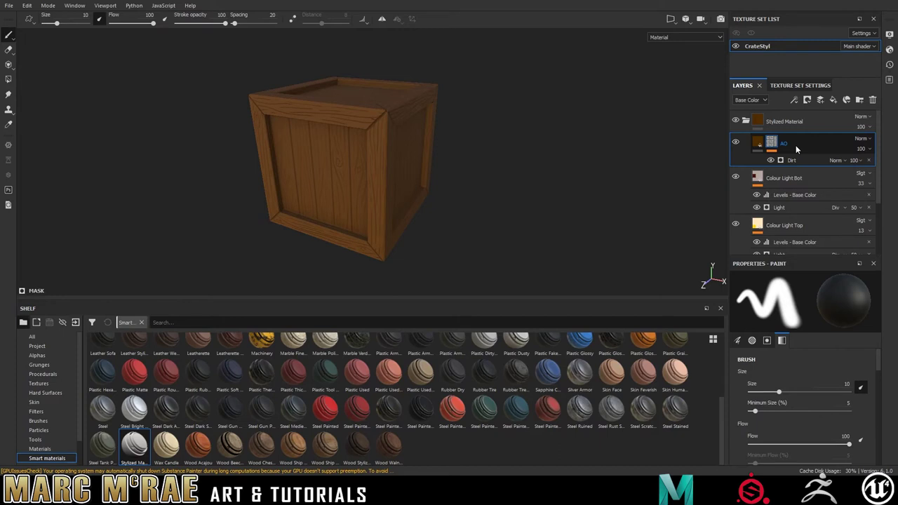
click(833, 101)
scroll(816, 239, down, 2)
click(775, 314)
click(803, 314)
click(829, 313)
click(853, 314)
Step: Set the new fill layer's base color to a yellowish brown lighter than the AO layer's color
click(820, 379)
click(838, 458)
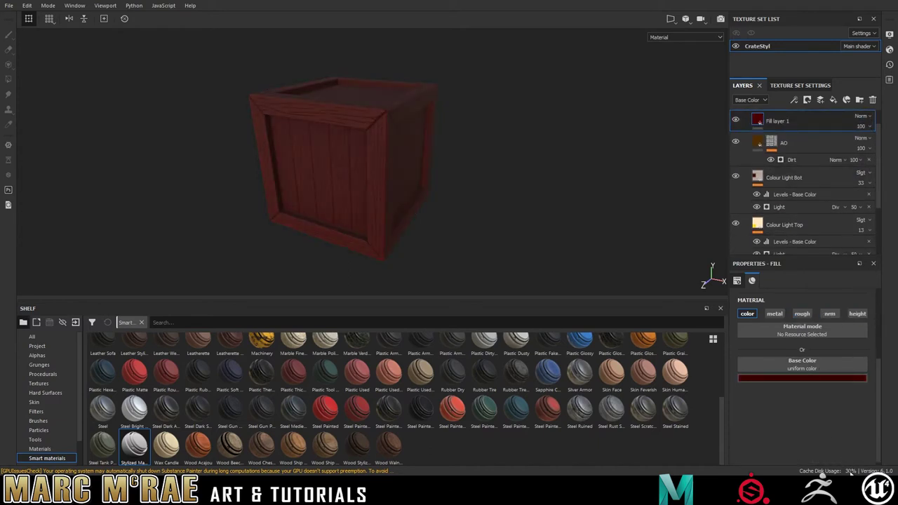
click(850, 471)
click(835, 457)
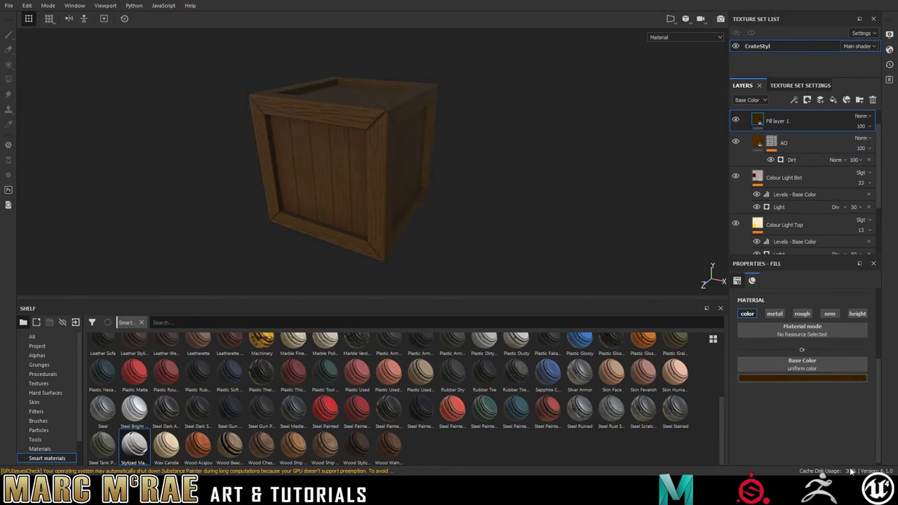
drag(831, 455, 834, 440)
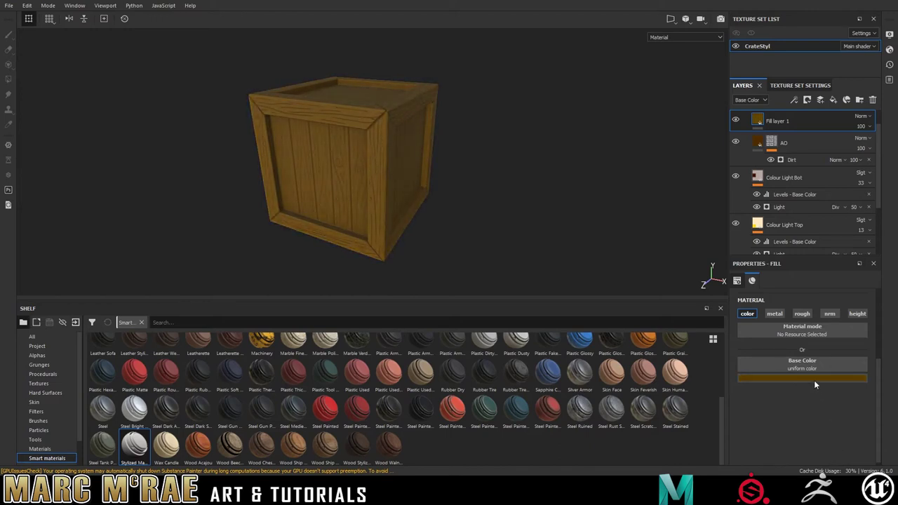
Step: Mask Fill layer 1 with a fill effect that uses the crate's baked Curvature map as its grayscale
double_click(779, 121)
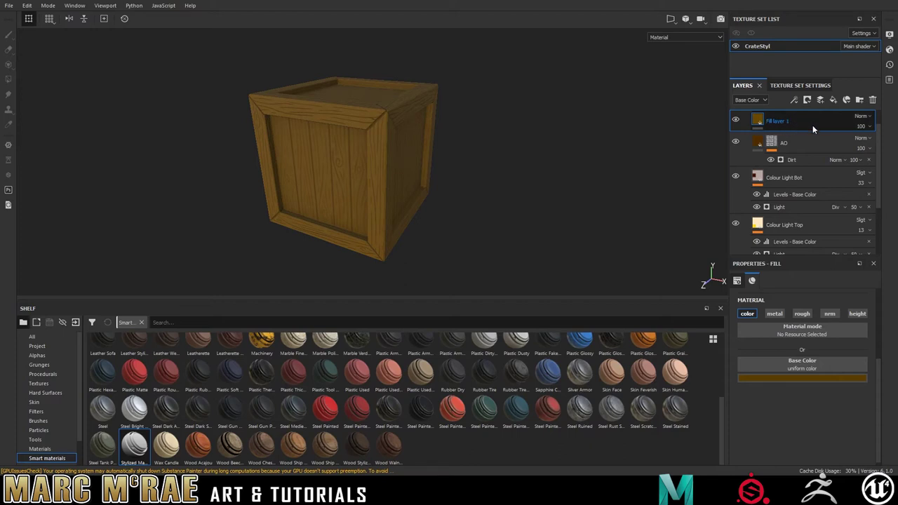
click(811, 2)
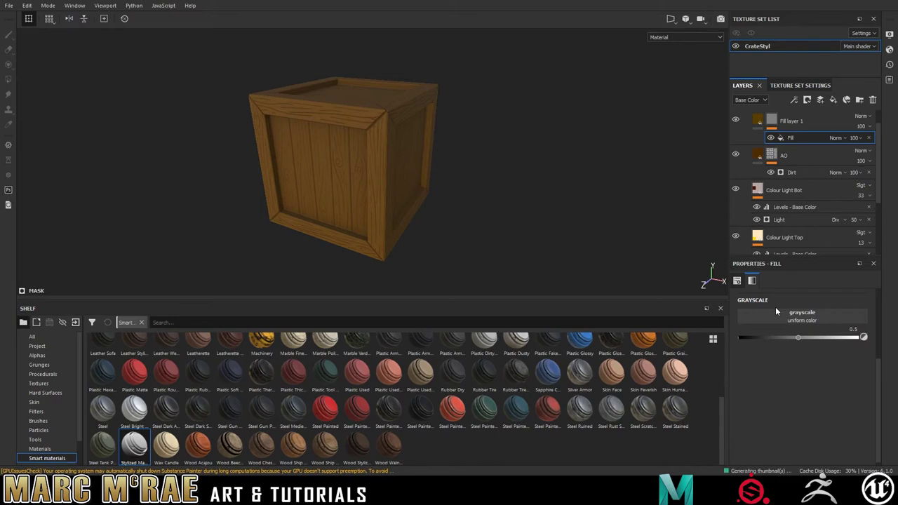
click(826, 359)
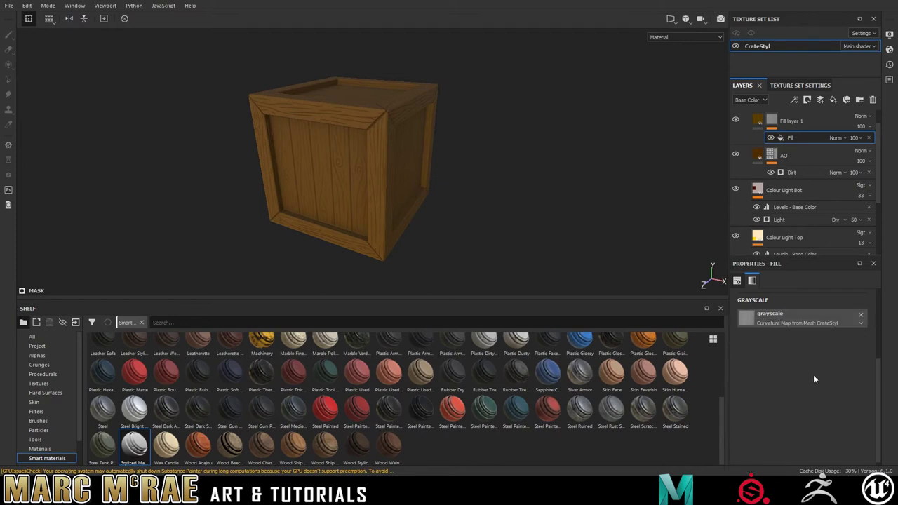
Step: Add a Levels effect to Fill layer 1's mask, raising the black point past the histogram peak and lowering the white point to 0.792
double_click(787, 121)
double_click(795, 121)
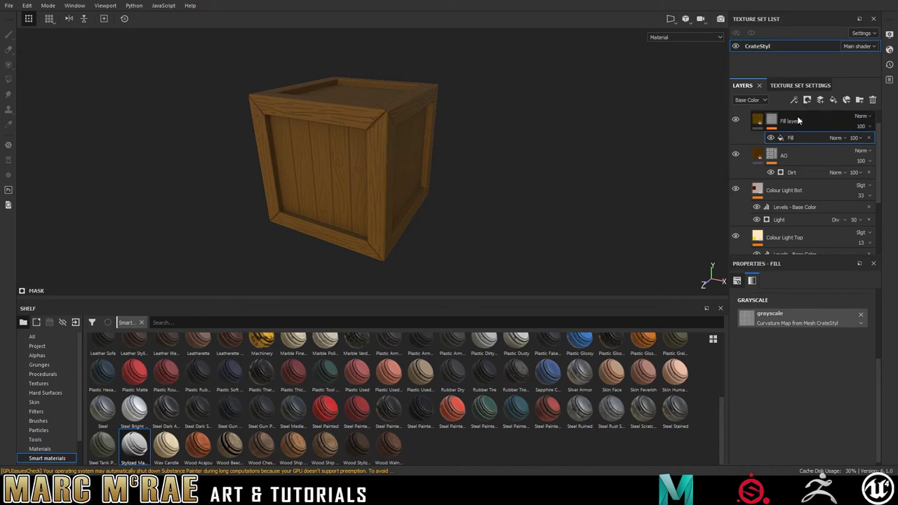
click(777, 122)
scroll(786, 125, up, 1)
click(796, 158)
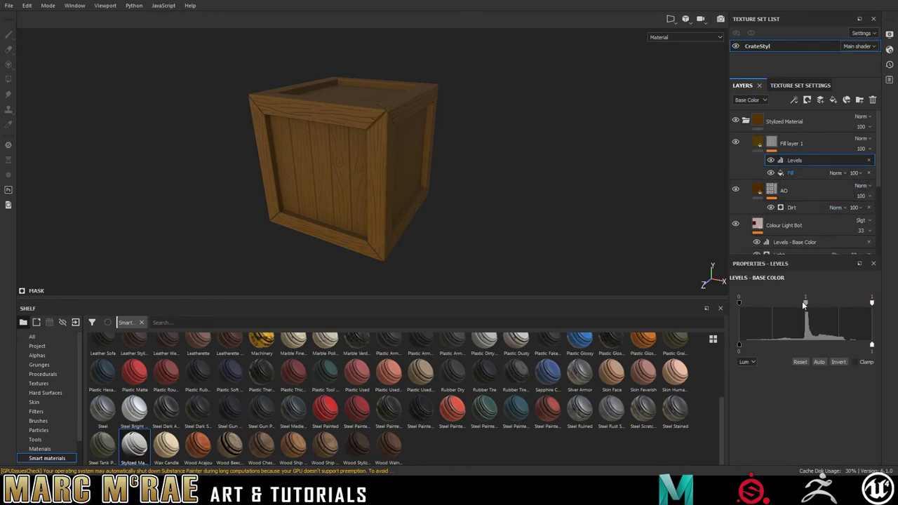
drag(870, 303, 854, 303)
drag(739, 303, 813, 302)
drag(829, 303, 845, 303)
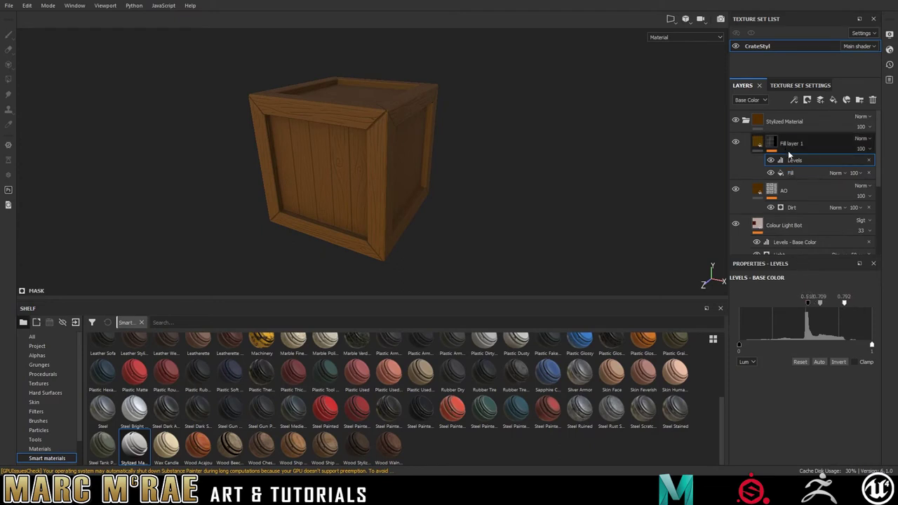
Step: Fine-tune the yellowish-brown base color of Fill layer 1
click(805, 170)
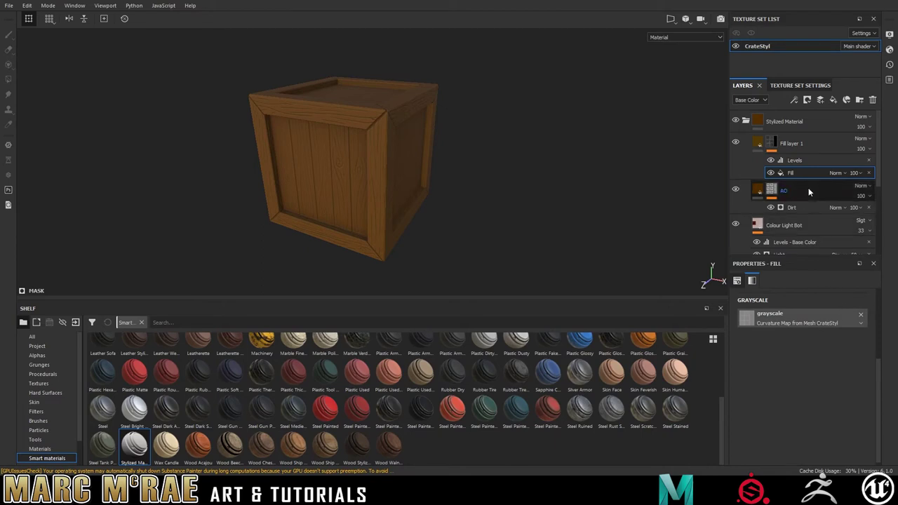
click(760, 142)
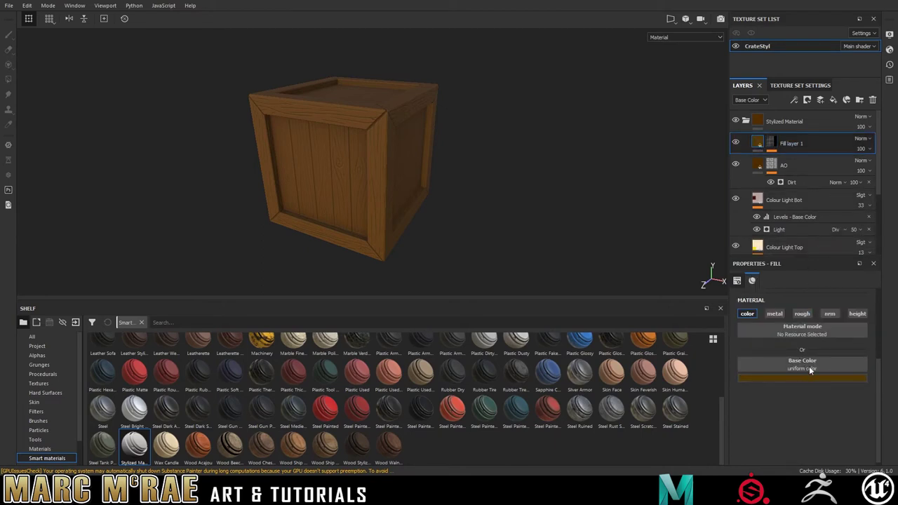
mouse_move(836, 330)
mouse_down()
mouse_move(830, 319)
mouse_move(831, 332)
mouse_up()
drag(760, 161, 786, 172)
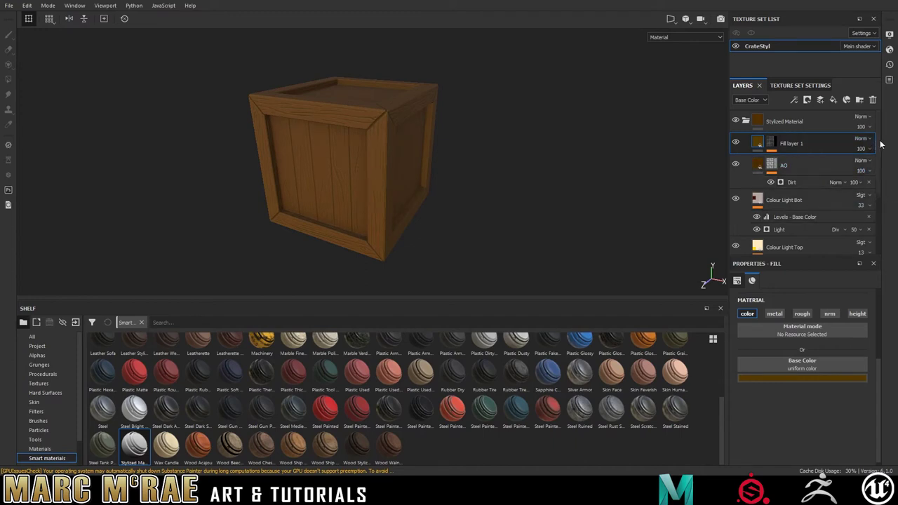
Step: Adjust the Base layer's base color to a dark brown
drag(879, 143, 880, 214)
click(759, 238)
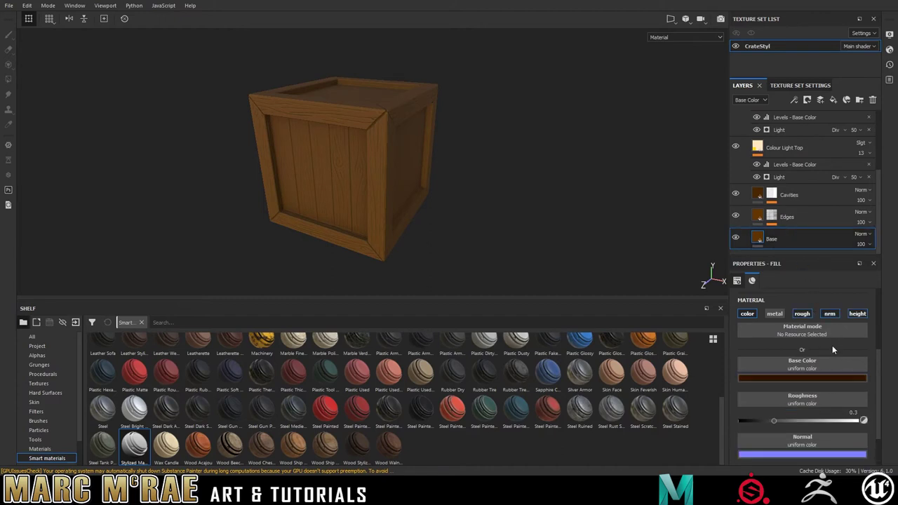
drag(835, 345, 834, 345)
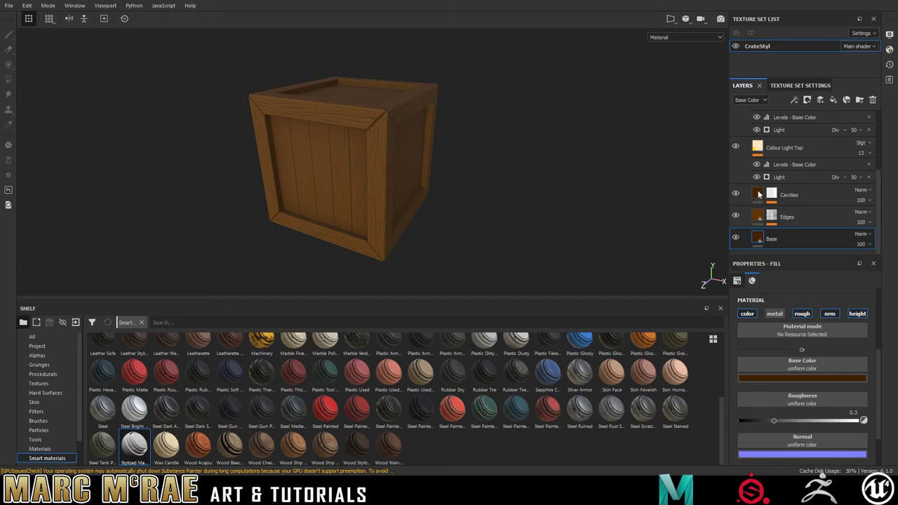
Step: Disable the rough, nrm and height channels on the Cavities and Edges layers, leaving only color enabled
click(779, 199)
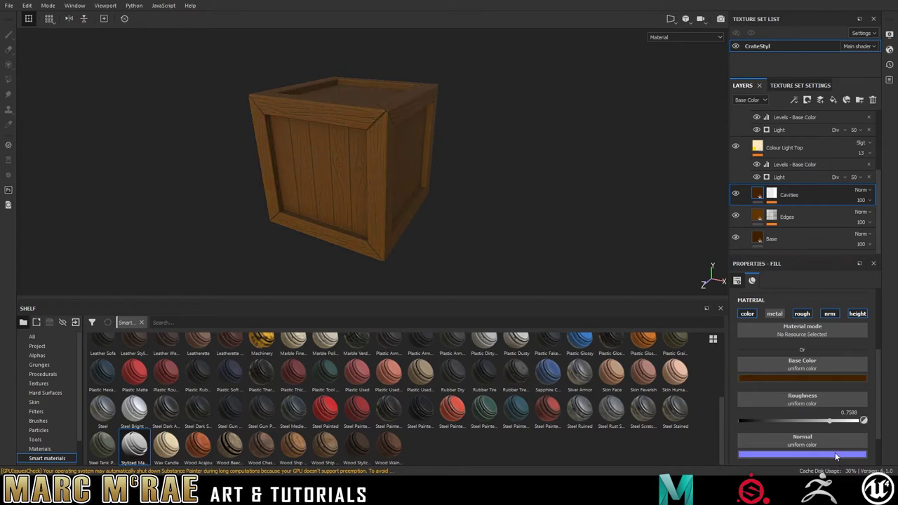
click(829, 313)
click(858, 313)
click(802, 314)
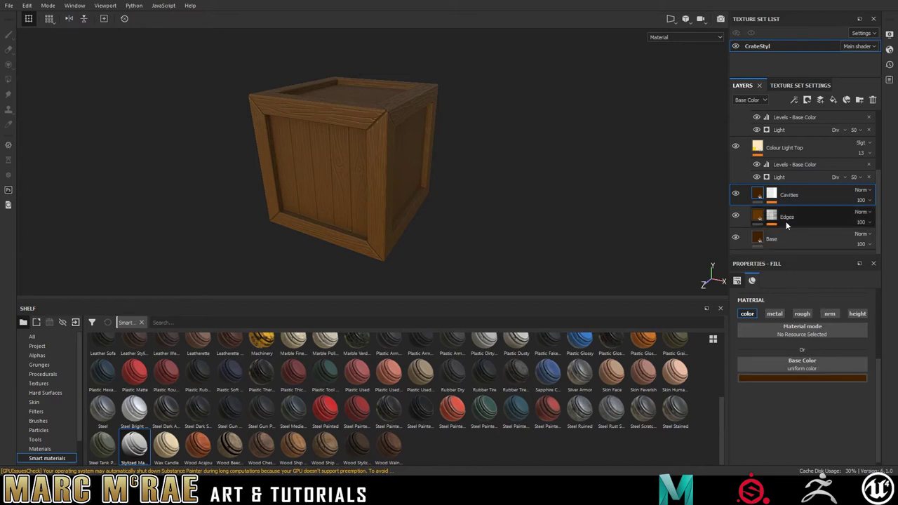
click(759, 217)
click(802, 314)
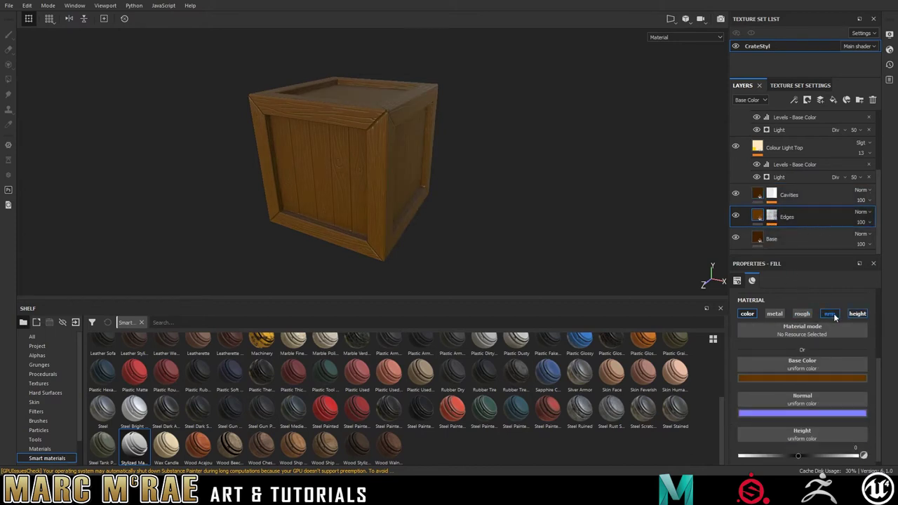
click(829, 314)
click(857, 314)
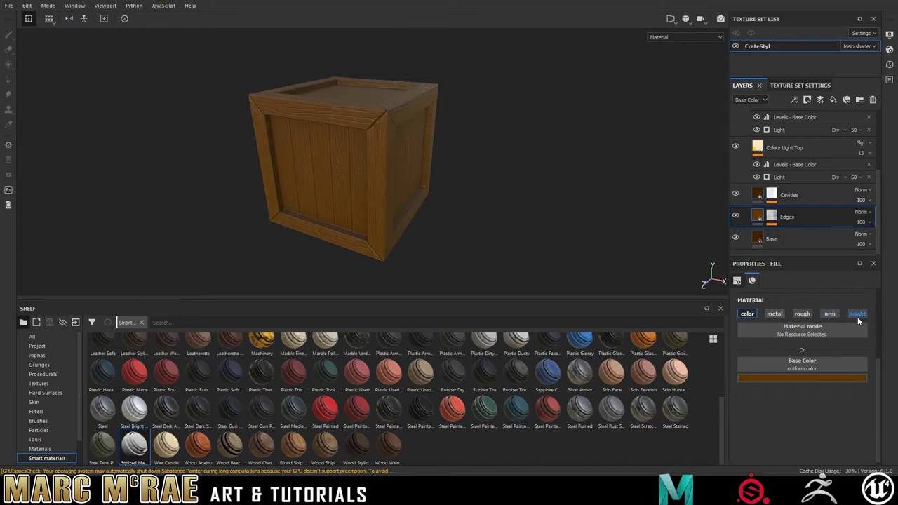
Step: Check which material channels are enabled on the Colour Light Top, Colour Light Bot, AO, Fill layer 1, Edges and Cavities layers
click(780, 161)
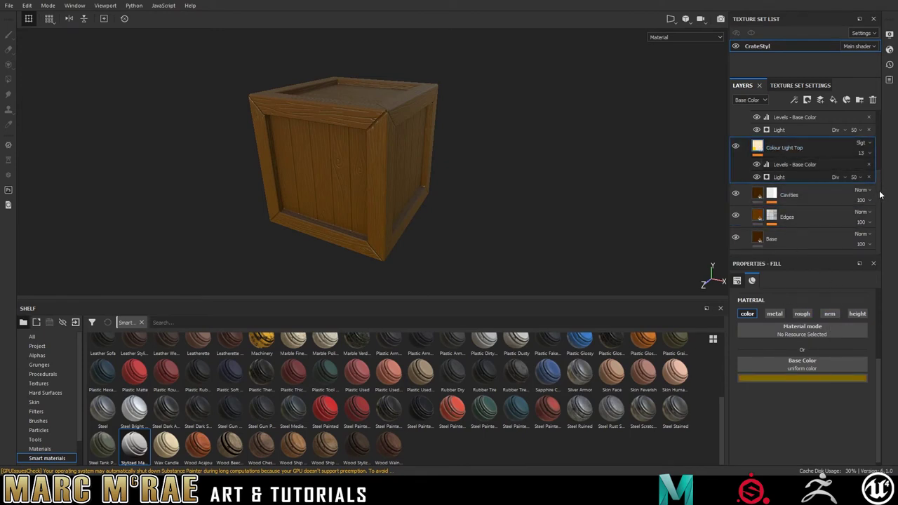
scroll(879, 163, up, 2)
click(761, 155)
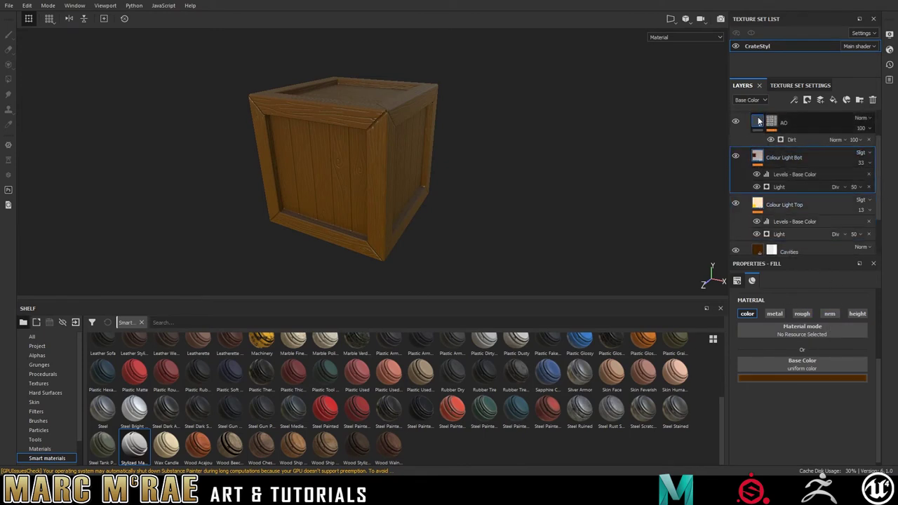
click(760, 120)
scroll(801, 189, up, 2)
click(767, 142)
scroll(771, 203, down, 3)
click(758, 219)
click(759, 200)
Step: Raise the Base layer's roughness to 0.6265 and disable its height channel
click(760, 237)
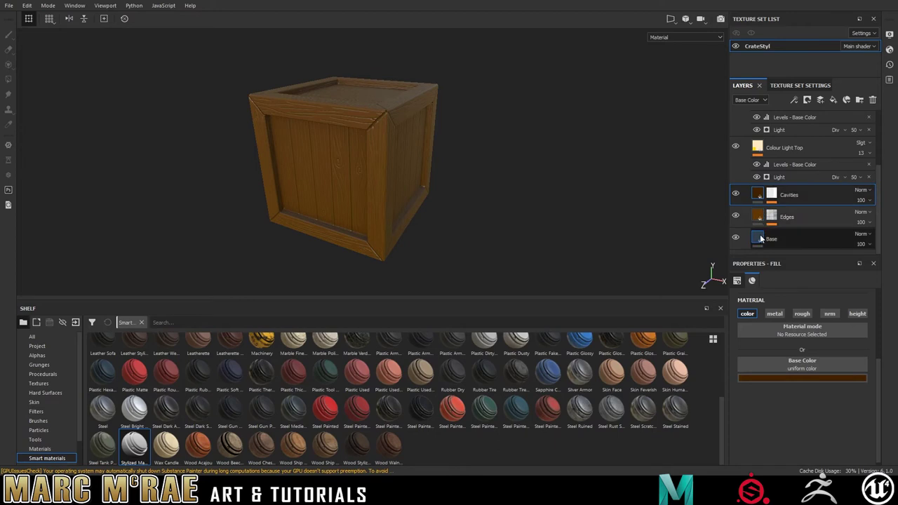
drag(773, 421, 798, 423)
mouse_move(807, 422)
mouse_down()
mouse_move(795, 423)
mouse_move(828, 424)
mouse_move(814, 422)
mouse_up()
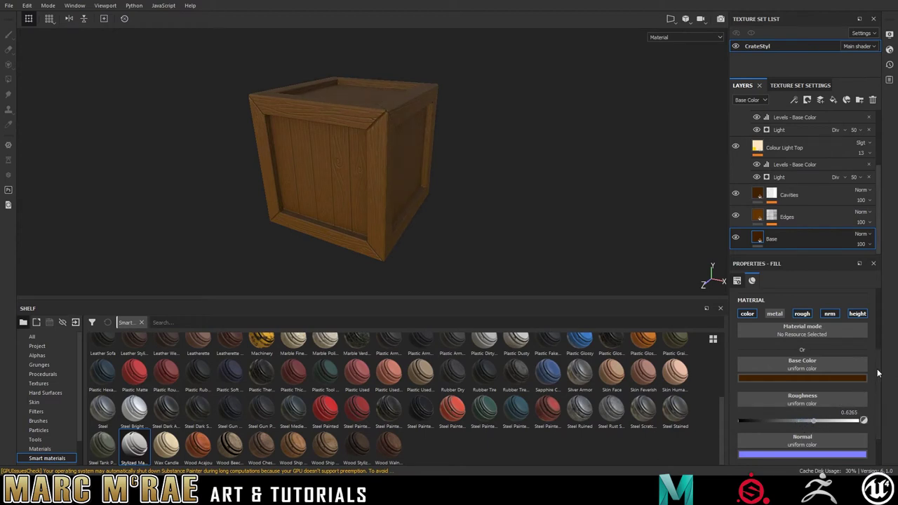
scroll(835, 410, down, 2)
drag(799, 452, 799, 454)
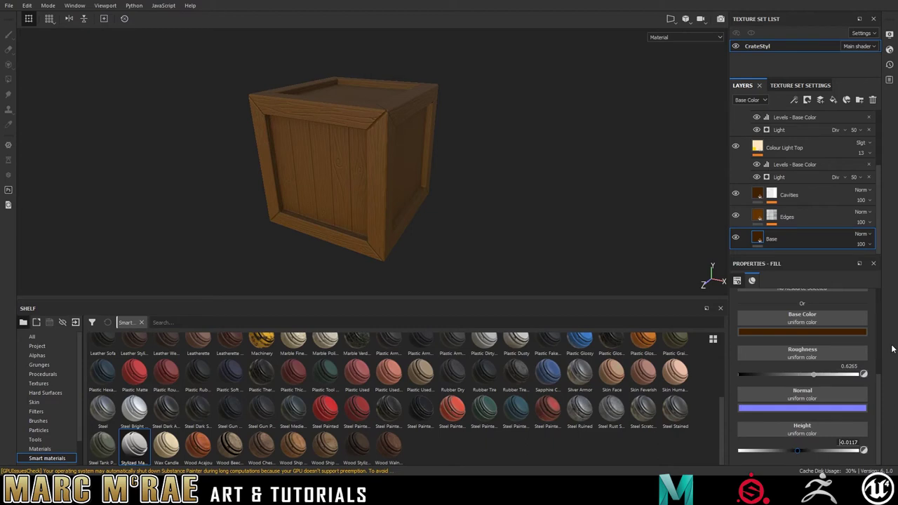
scroll(863, 375, up, 4)
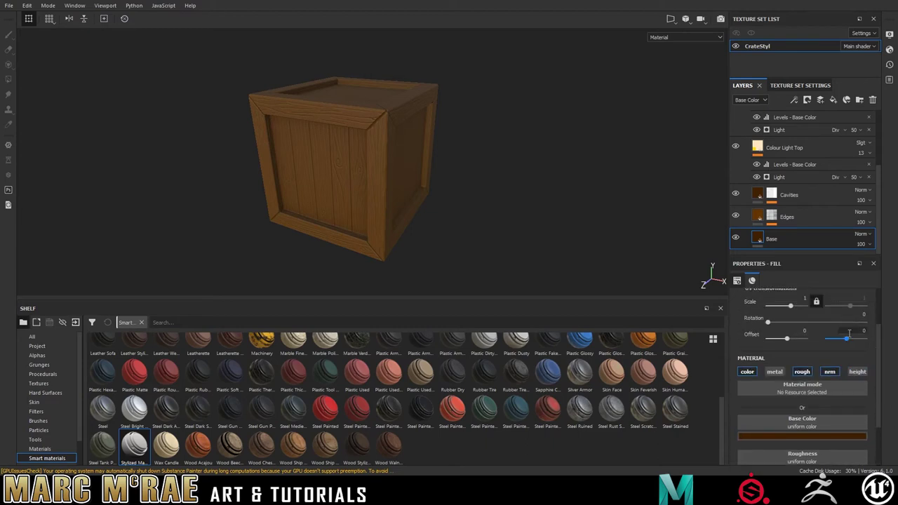
Step: Add a new fill layer above Fill layer 1 and rename Fill layer 1 to Edge Highlights
scroll(791, 138, up, 6)
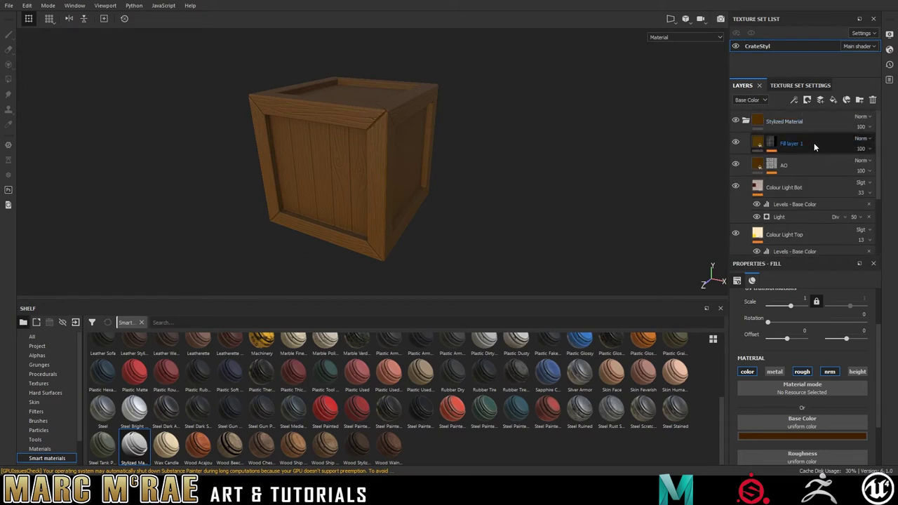
click(815, 147)
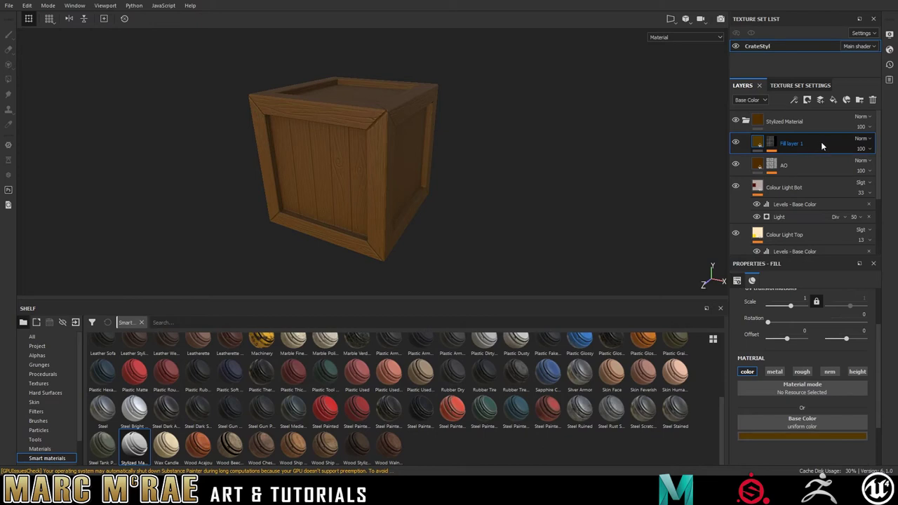
click(834, 99)
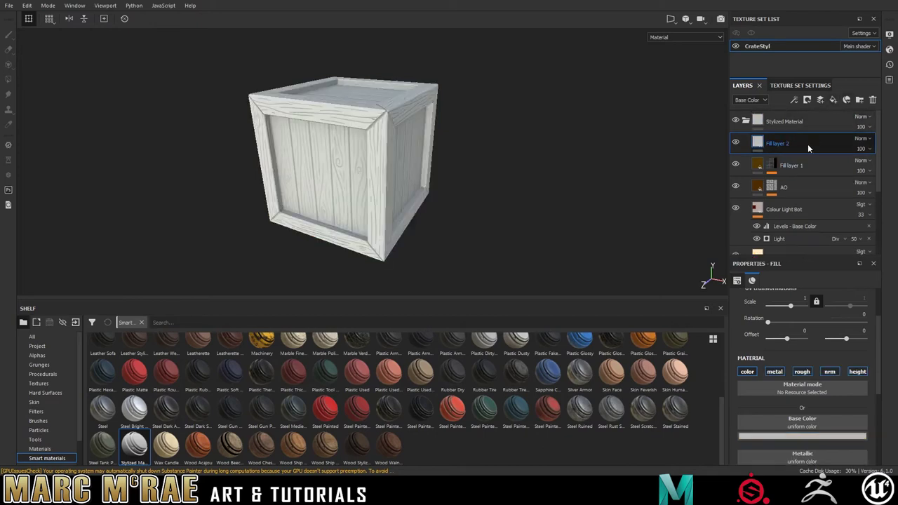
double_click(781, 167)
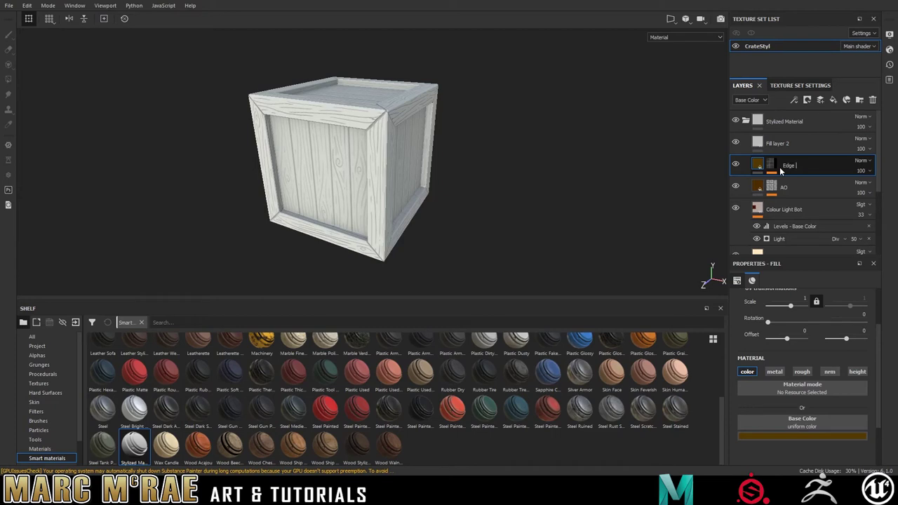
text(Edge Highlights)
key(Return)
Step: Set Fill layer 2's base color to a muted brownish grey
click(782, 144)
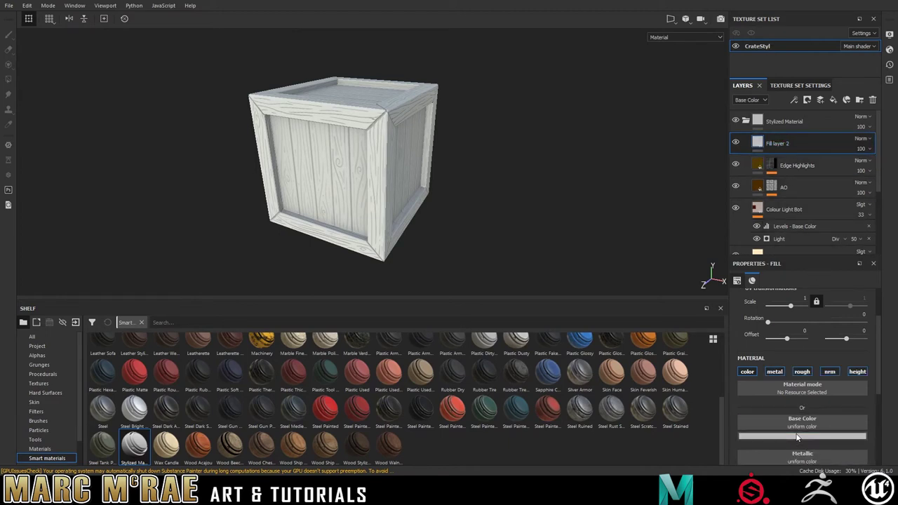
click(776, 378)
click(780, 384)
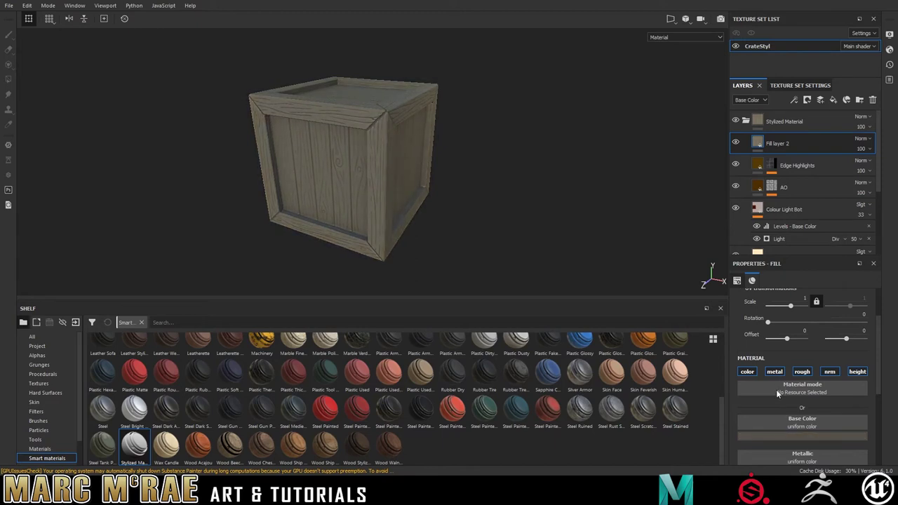
right_click(797, 149)
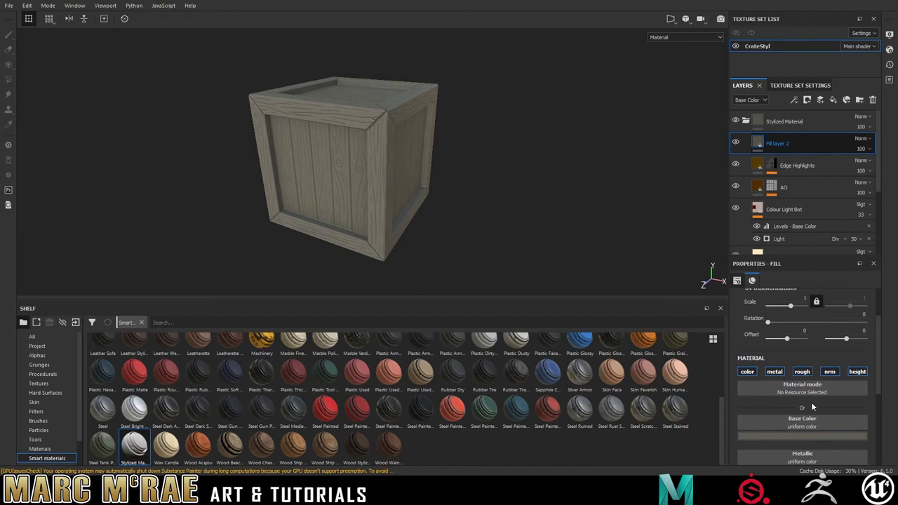
click(810, 397)
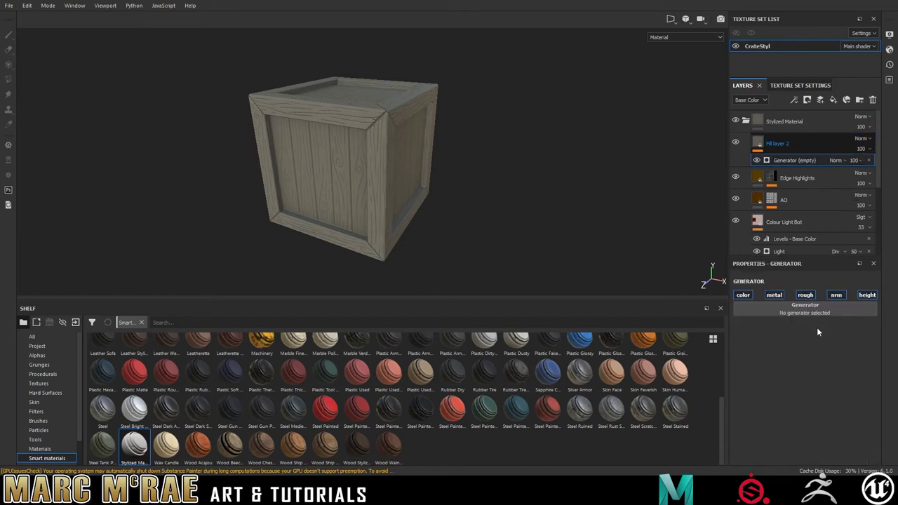
click(870, 162)
Step: Add a black mask to Fill layer 2 and put an empty generator effect on the mask
right_click(805, 146)
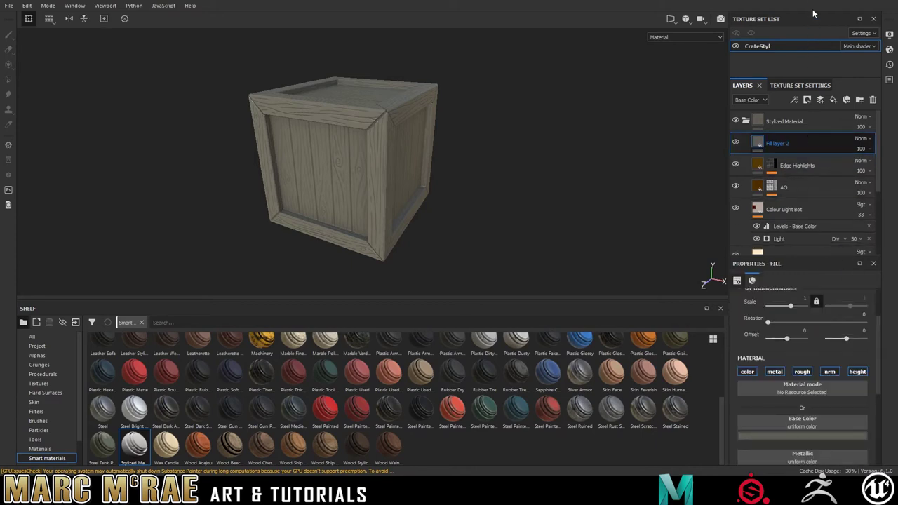
click(812, 8)
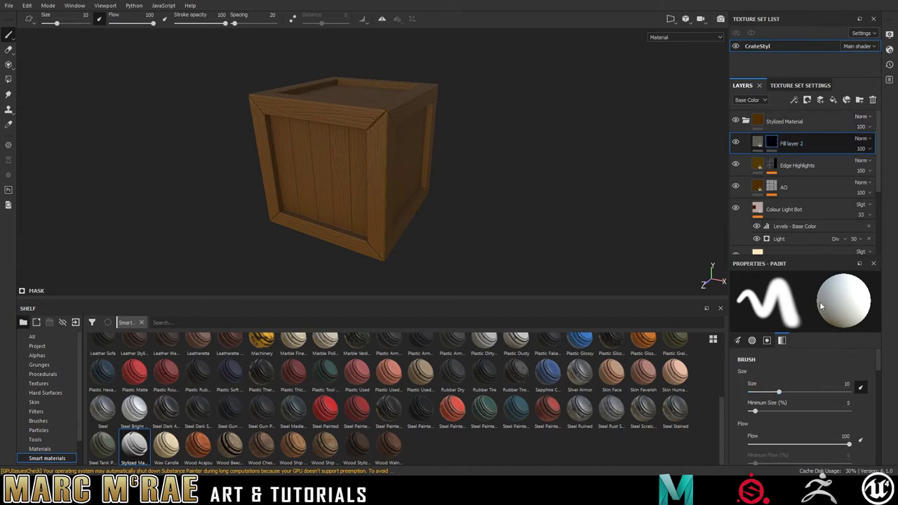
click(821, 324)
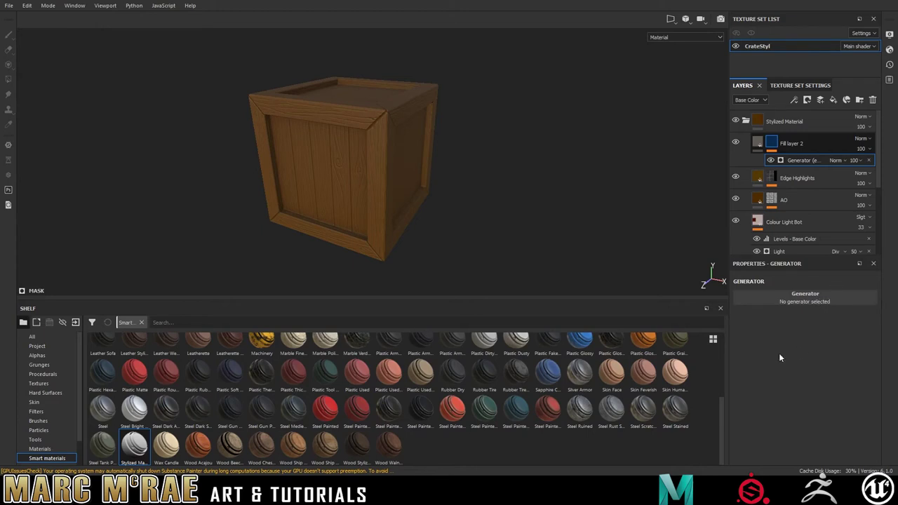
Step: Replace the empty generator on Fill layer 2's mask with a Grunge Brushed fill and set the layer's blending to Soft light
click(870, 166)
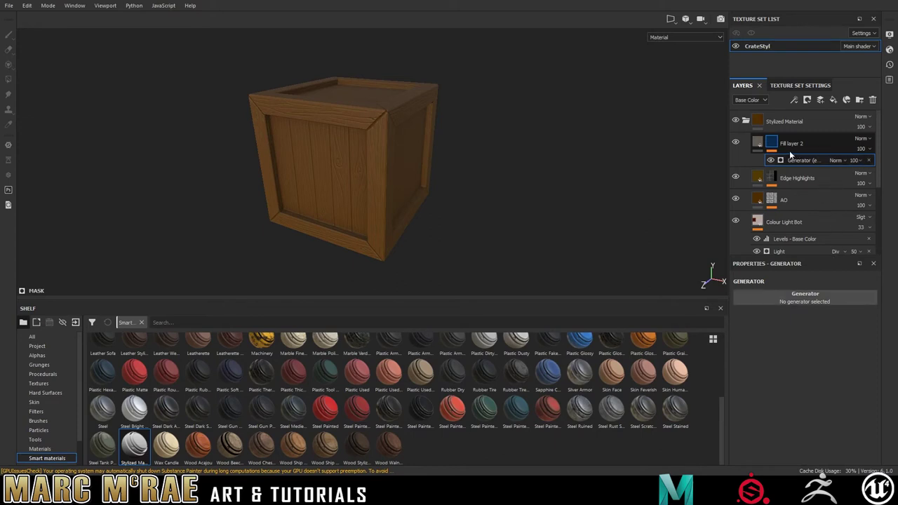
click(869, 160)
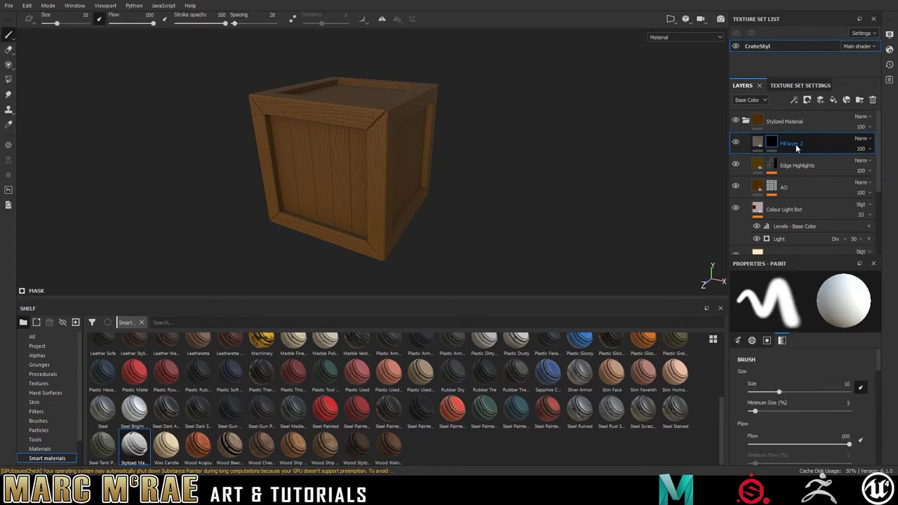
key(ctrl+z)
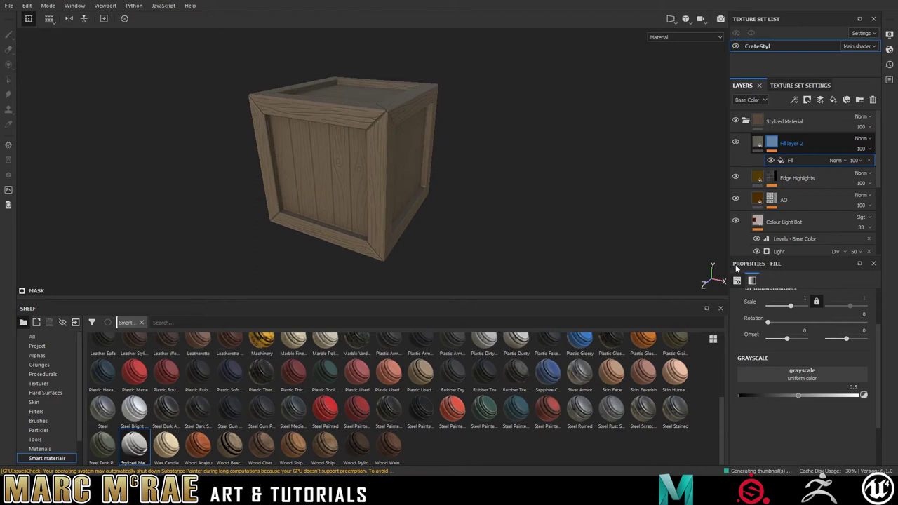
click(778, 270)
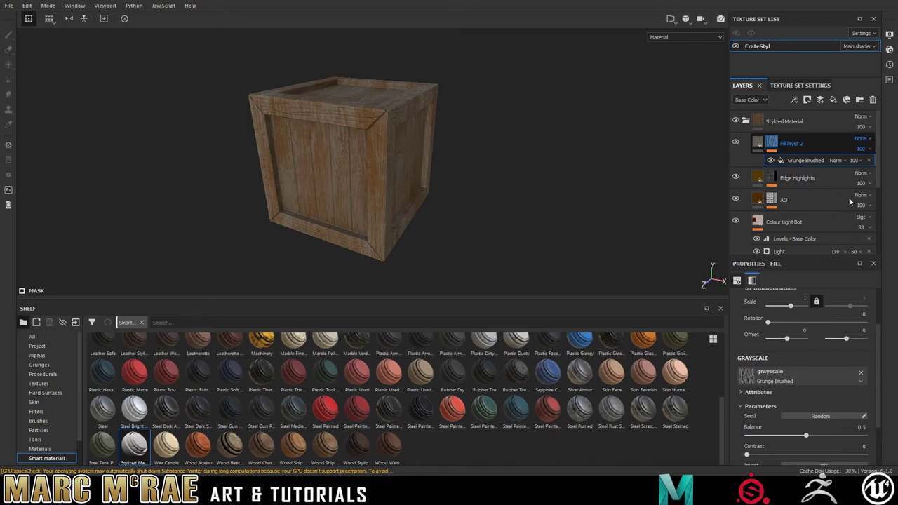
click(848, 321)
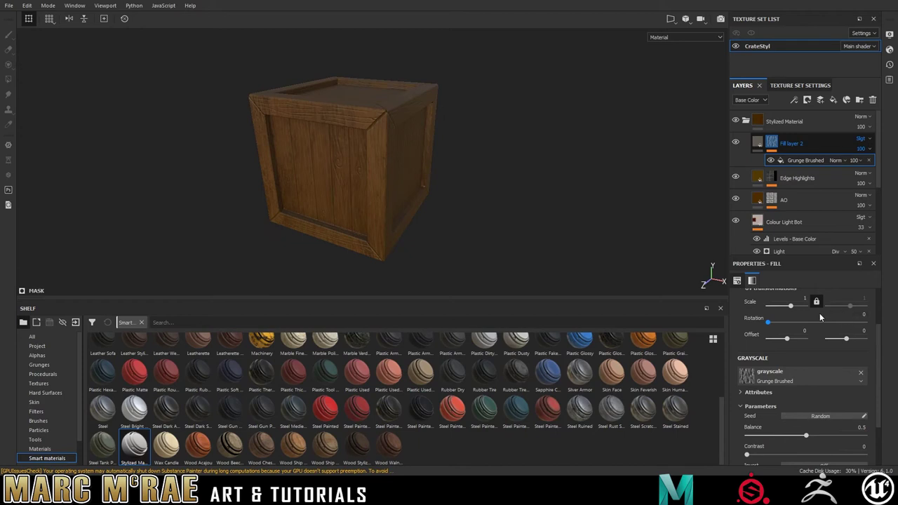
Step: Set the Grunge Brushed mask fill's scale to 0.03 and its rotation to 45
alt+drag(473, 200, 499, 226)
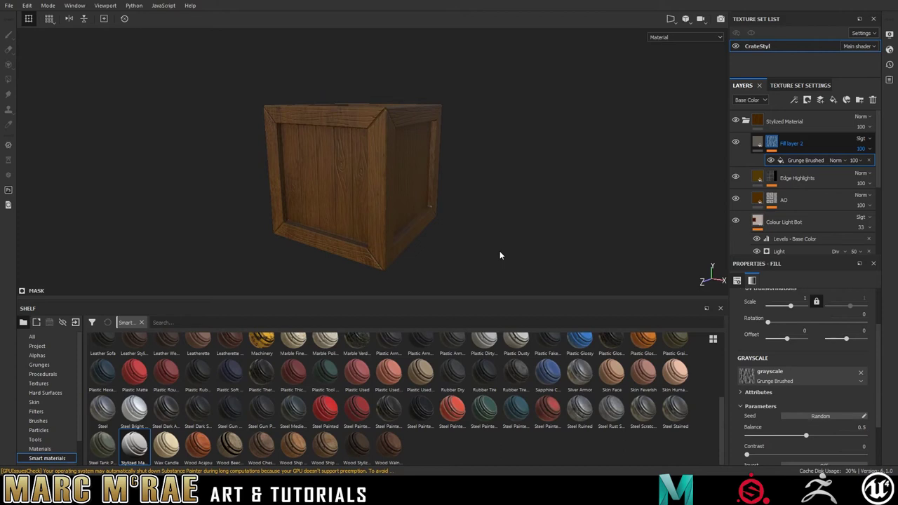
click(822, 164)
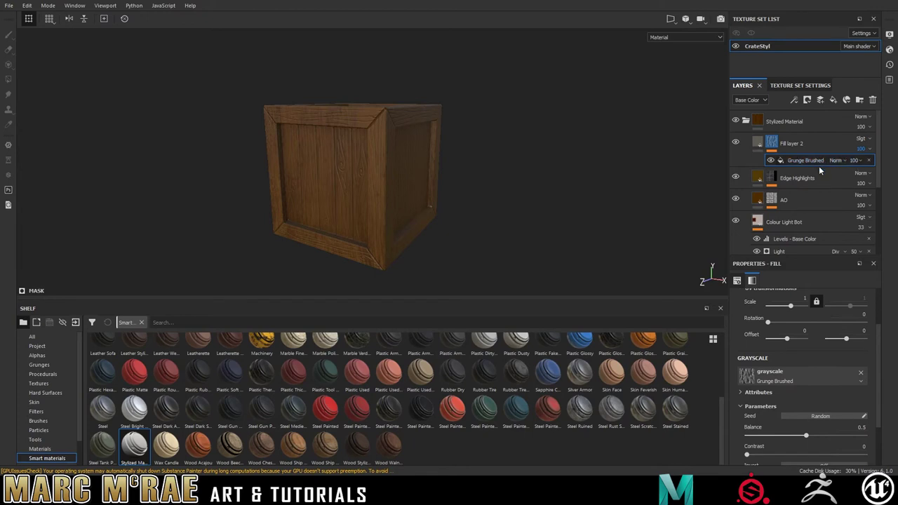
drag(790, 304, 791, 306)
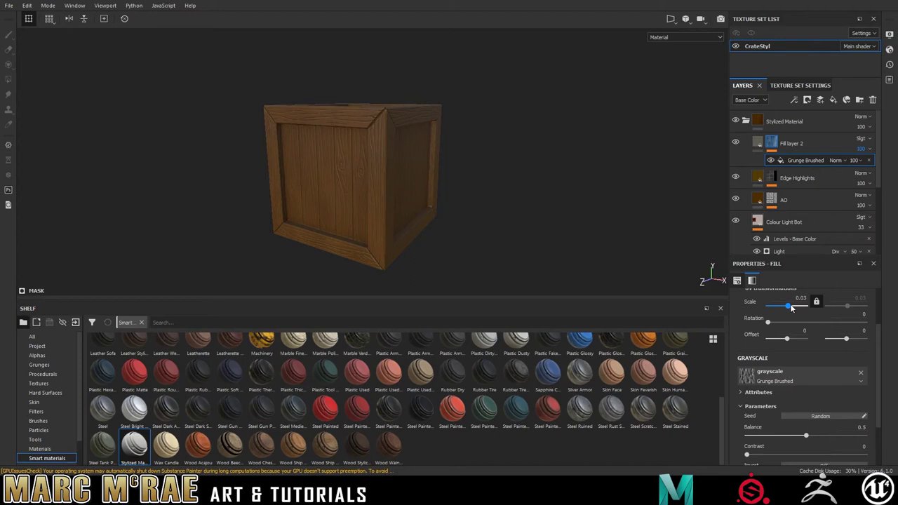
drag(790, 307, 792, 306)
drag(772, 323, 772, 325)
click(857, 314)
text(45)
key(Return)
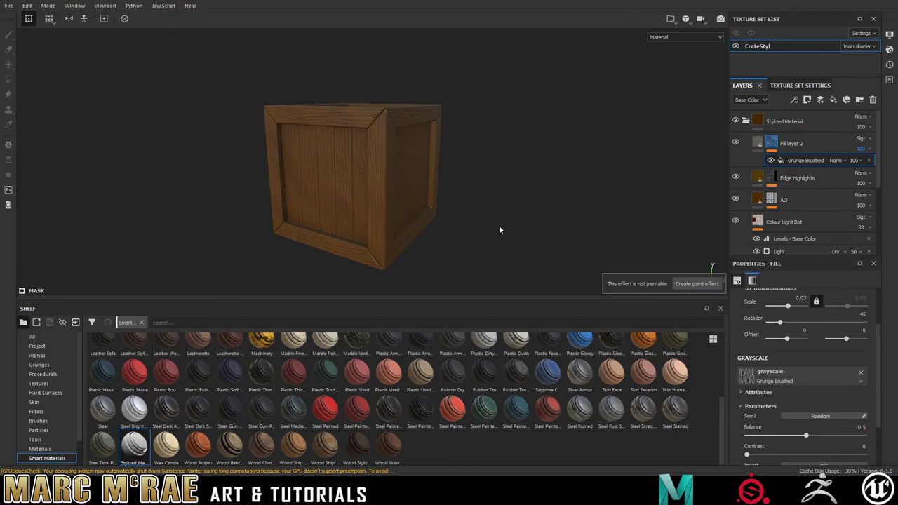
mouse_move(494, 214)
alt+mouse_down()
mouse_move(491, 206)
mouse_move(490, 266)
mouse_move(493, 187)
mouse_move(507, 205)
alt+mouse_up()
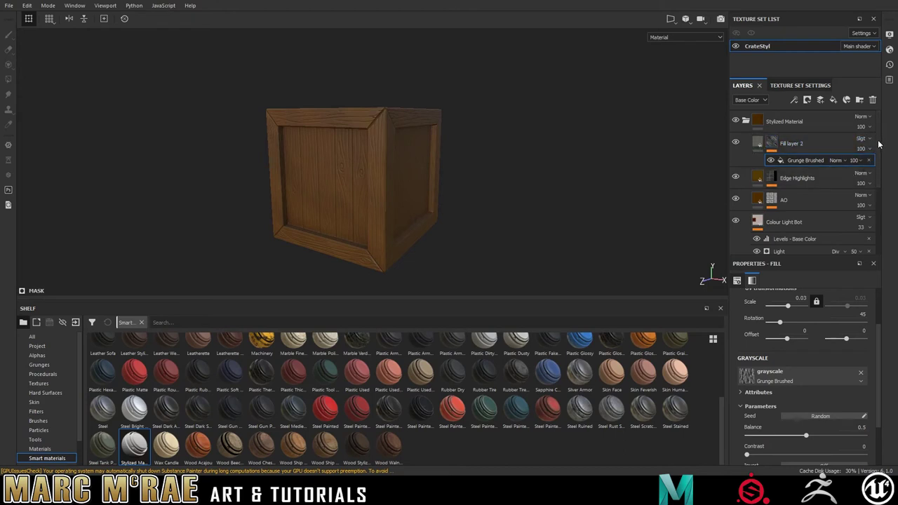
Step: Add the Baked Lighting Stylized filter layer above Fill layer 2 in the Stylized Material folder, discarding the unneeded Fill layer 3
click(814, 143)
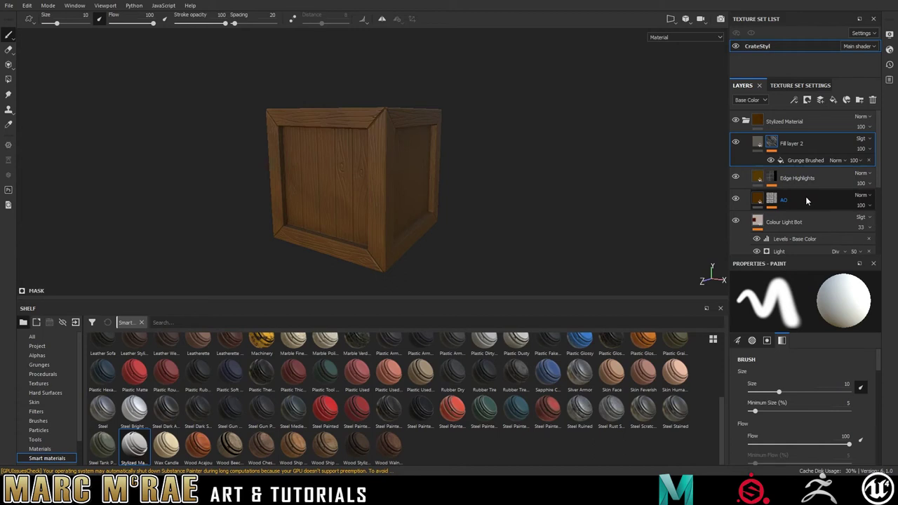
click(834, 100)
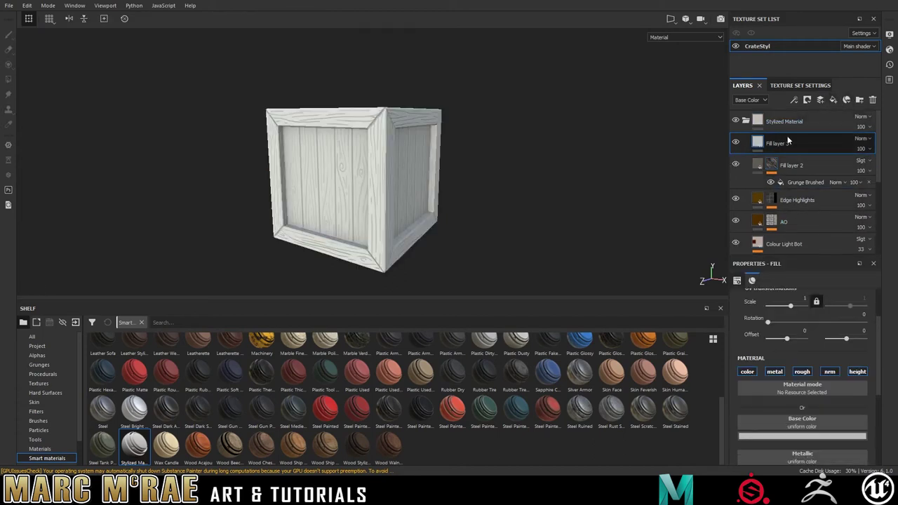
click(44, 450)
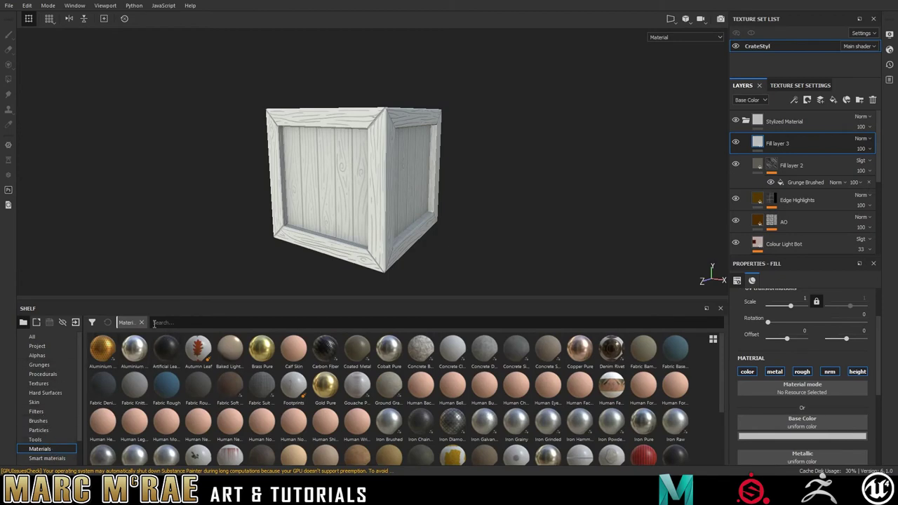
click(33, 337)
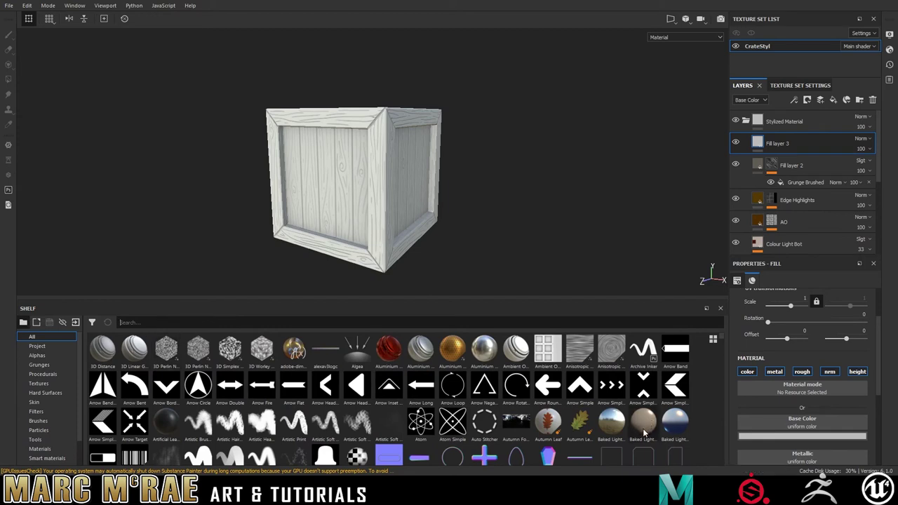
drag(679, 437, 797, 141)
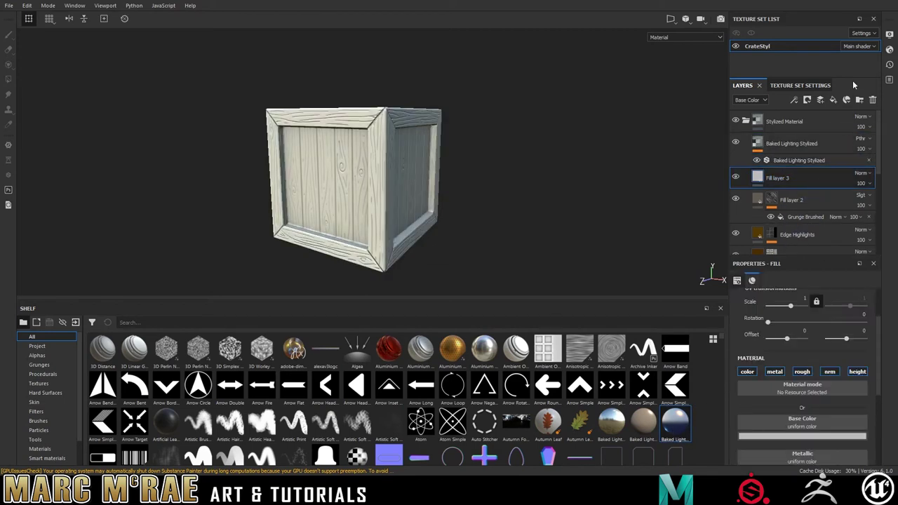
click(873, 100)
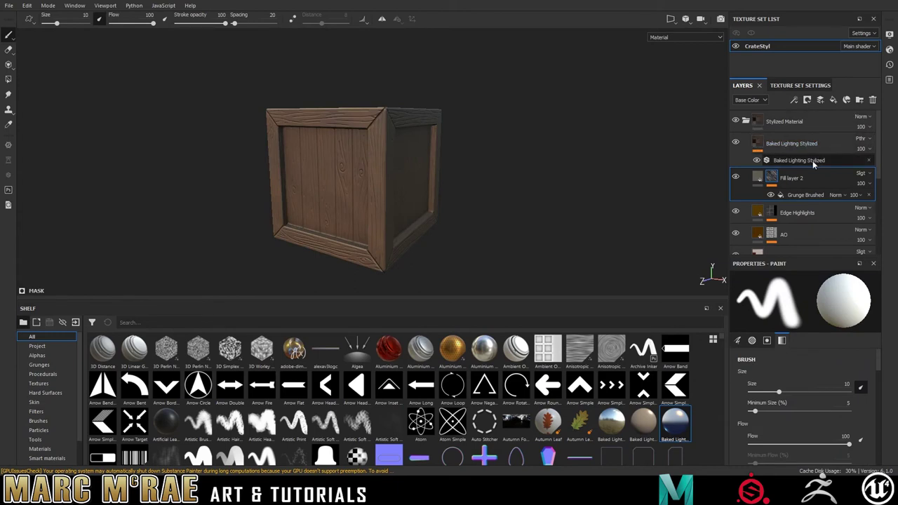
Step: Display only the Base Color channel in the viewport and examine the baked lighting on the crate
click(811, 161)
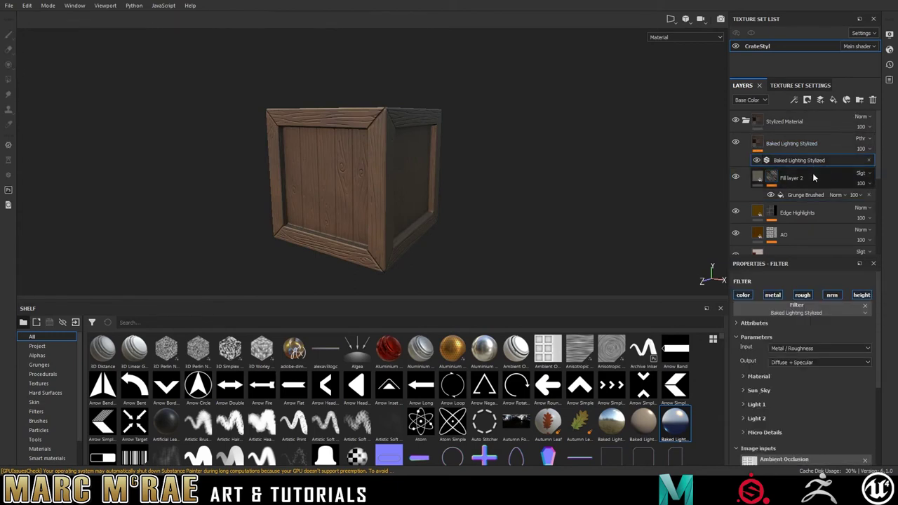
click(793, 143)
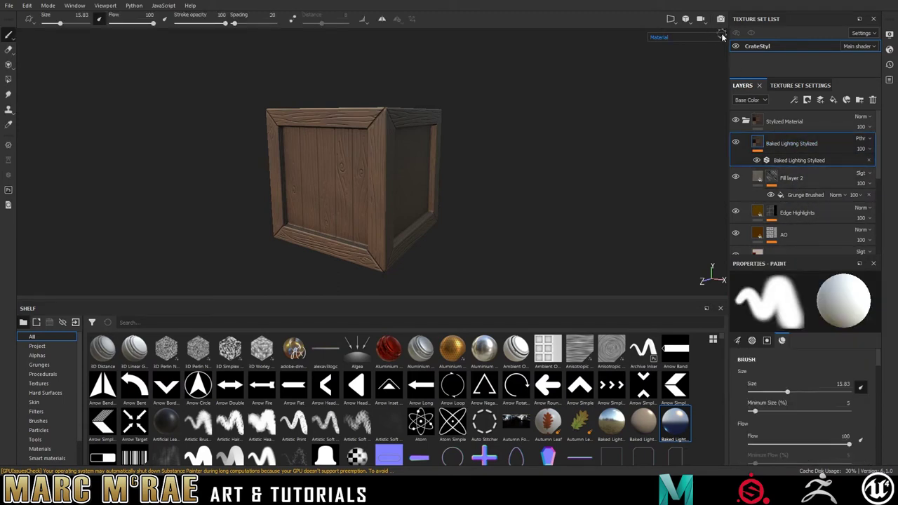
key(c)
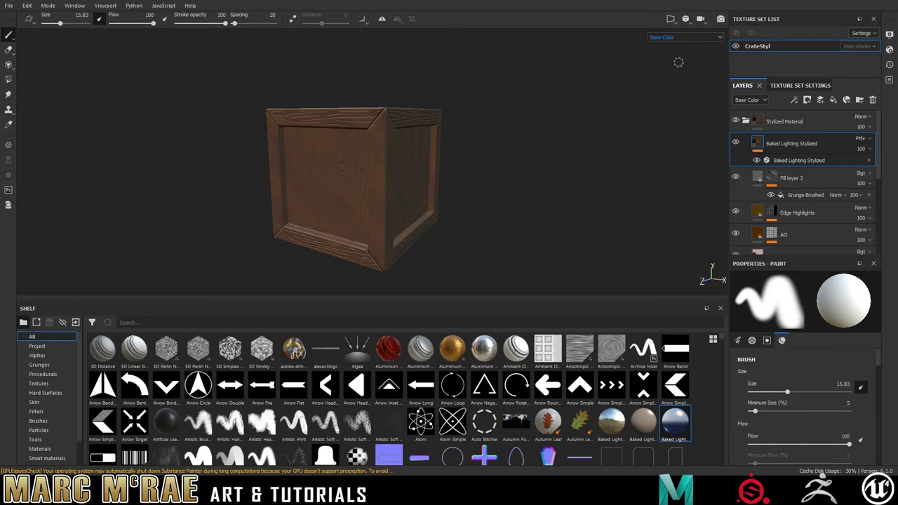
mouse_move(549, 190)
alt+mouse_down()
mouse_move(538, 198)
mouse_move(533, 233)
mouse_move(535, 170)
mouse_move(531, 176)
mouse_move(545, 194)
mouse_move(544, 177)
alt+mouse_up()
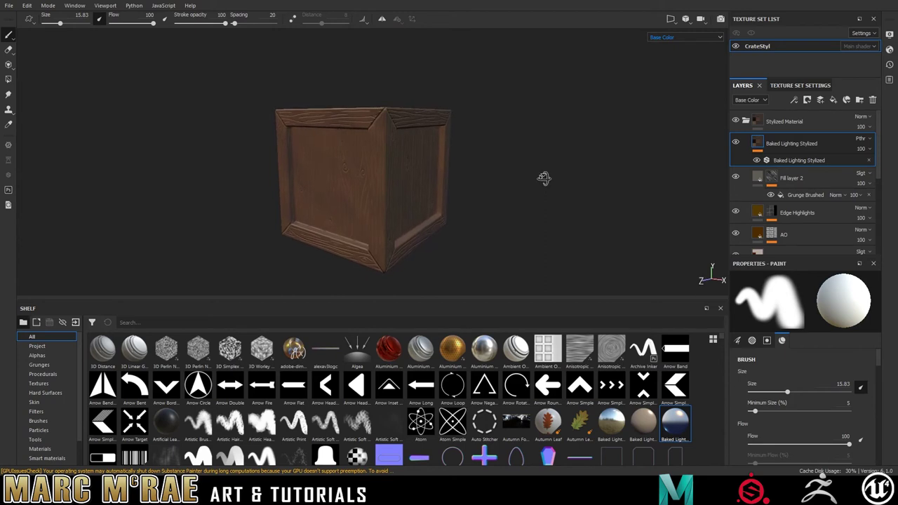
Step: Set the Baked Lighting Stylized filter's Diffuse AO to 0.82, Diffuse Cavity to 0.19 and Specular AO to 0.74, with Diffuse + Specular output
click(807, 161)
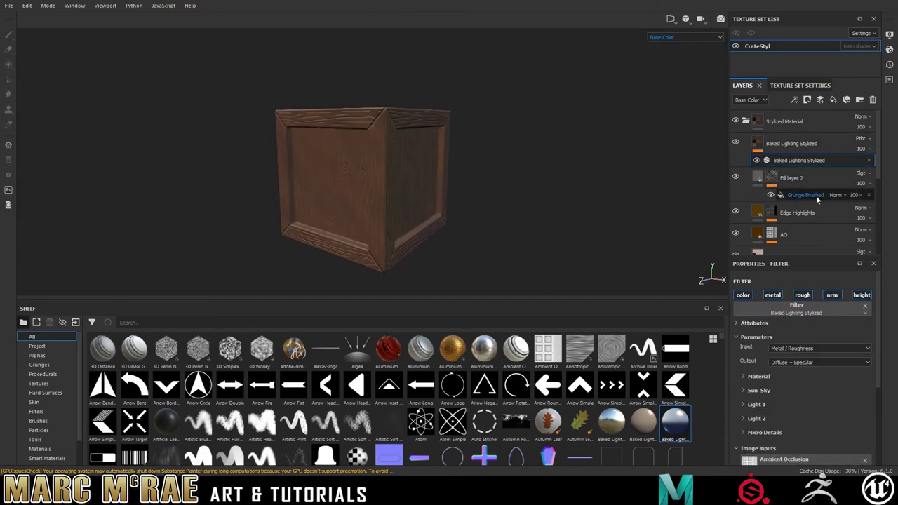
click(819, 376)
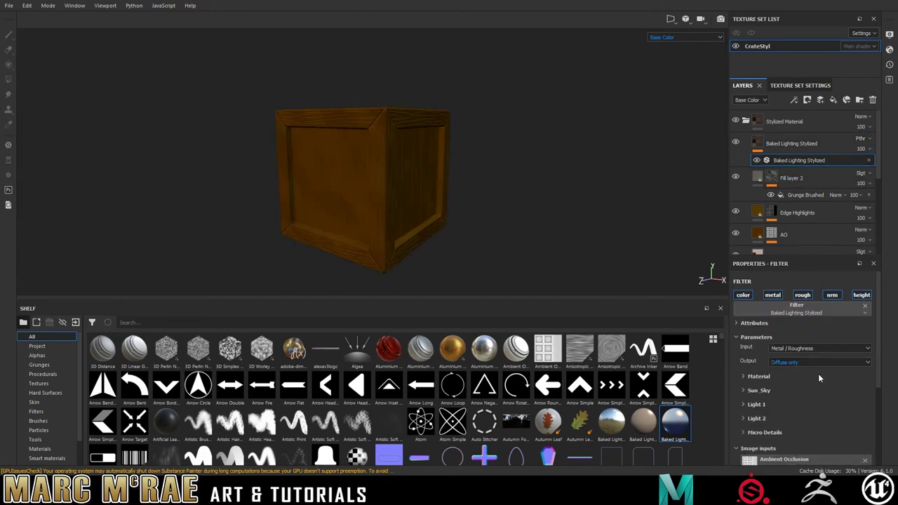
click(744, 376)
drag(805, 397, 848, 414)
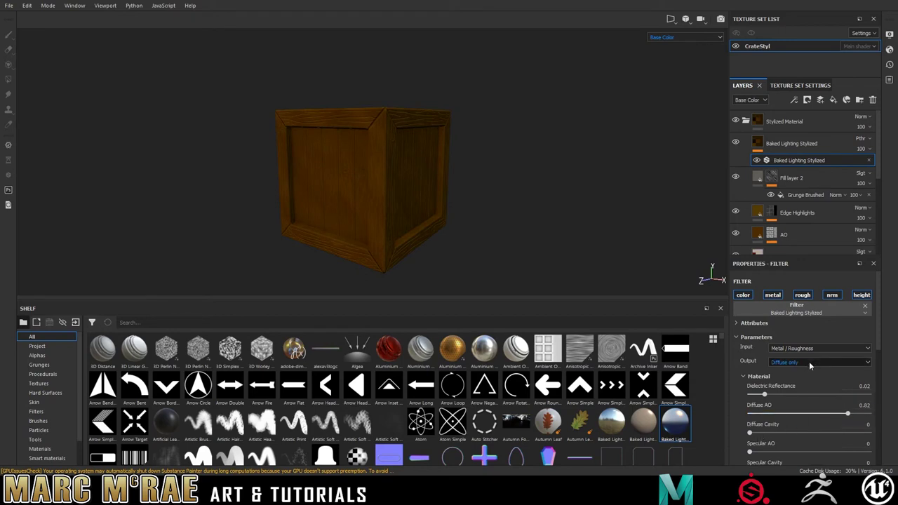
scroll(806, 369, down, 1)
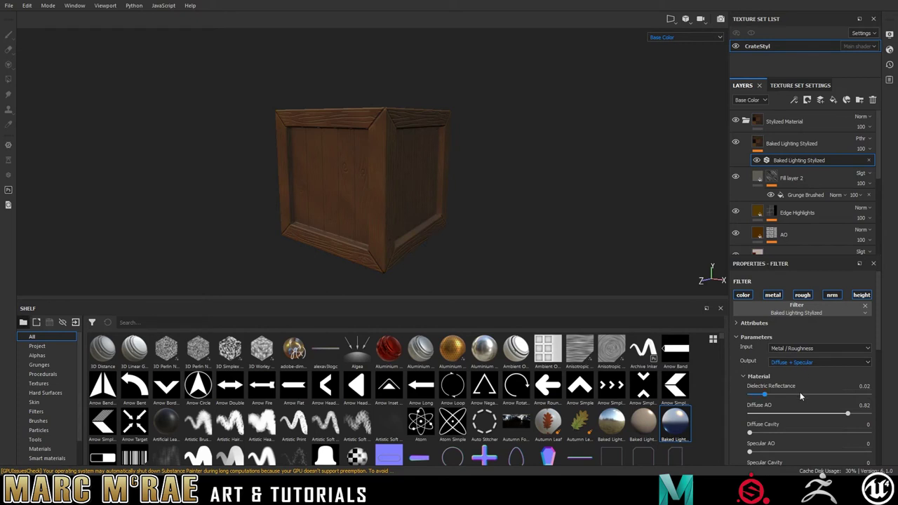
drag(750, 433, 837, 456)
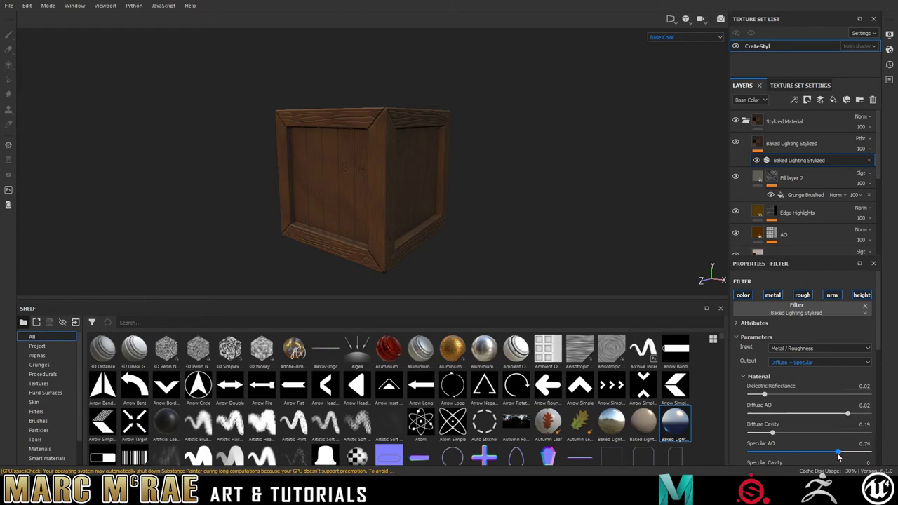
Step: Try Specular / Glossiness as the Baked Lighting Stylized filter's input mode
scroll(868, 346, down, 2)
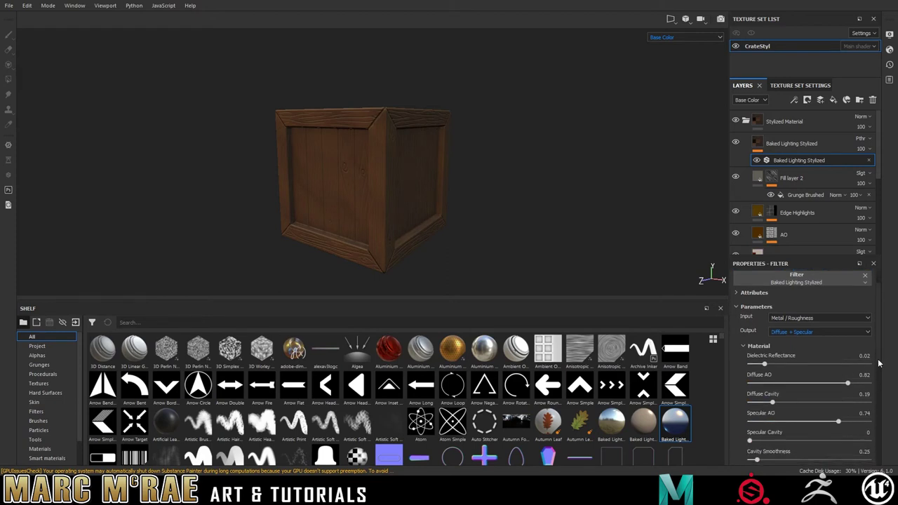
click(836, 329)
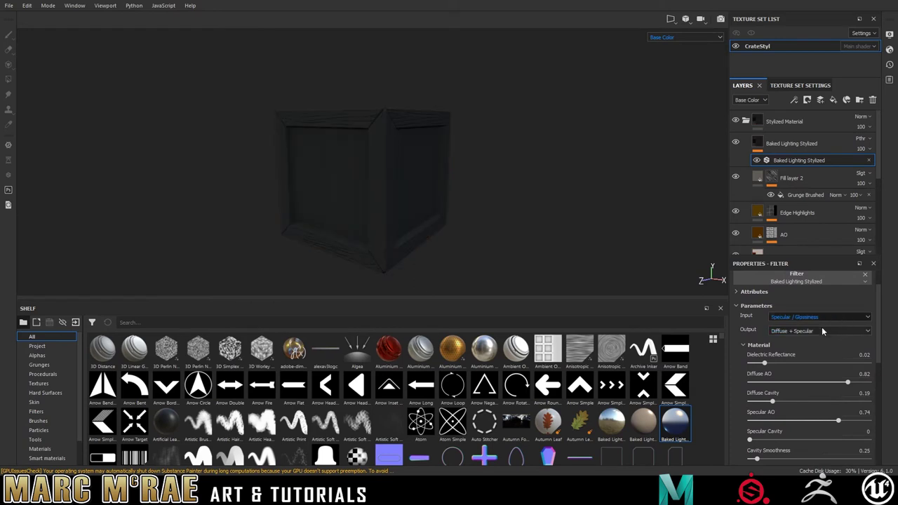
scroll(882, 362, down, 3)
scroll(882, 363, down, 6)
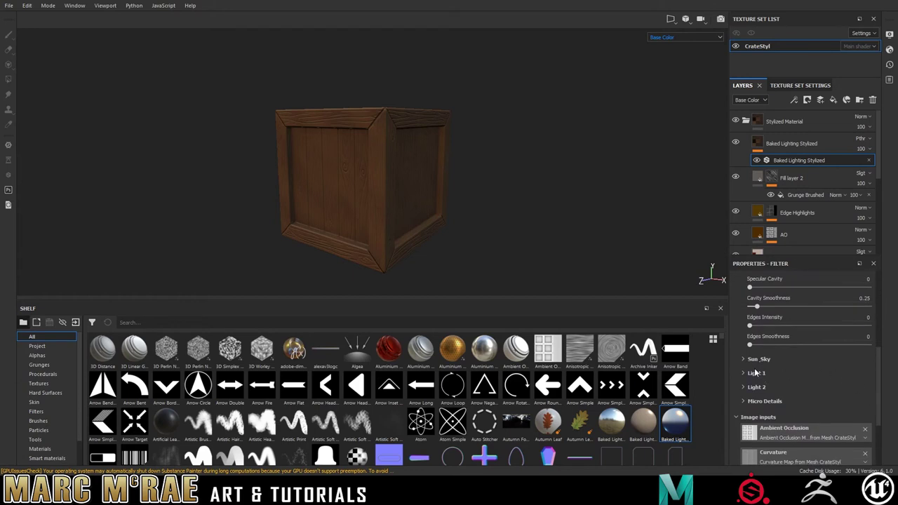
Step: Set the filter's Edges Intensity to 0.06, Edges Smoothness to 0.15, Cavity Smoothness to 0.58 and Light 1's horizontal angle to 223
click(751, 374)
drag(822, 399, 852, 400)
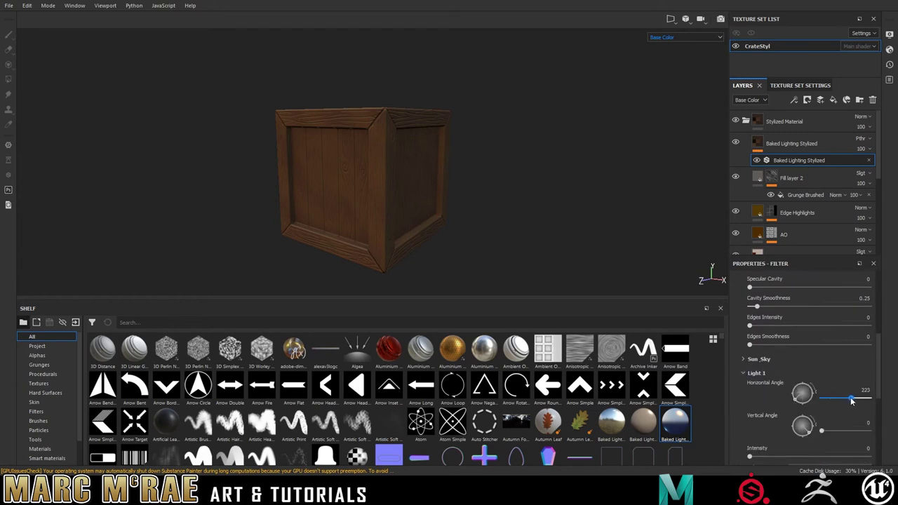
drag(750, 327, 768, 346)
drag(762, 307, 767, 307)
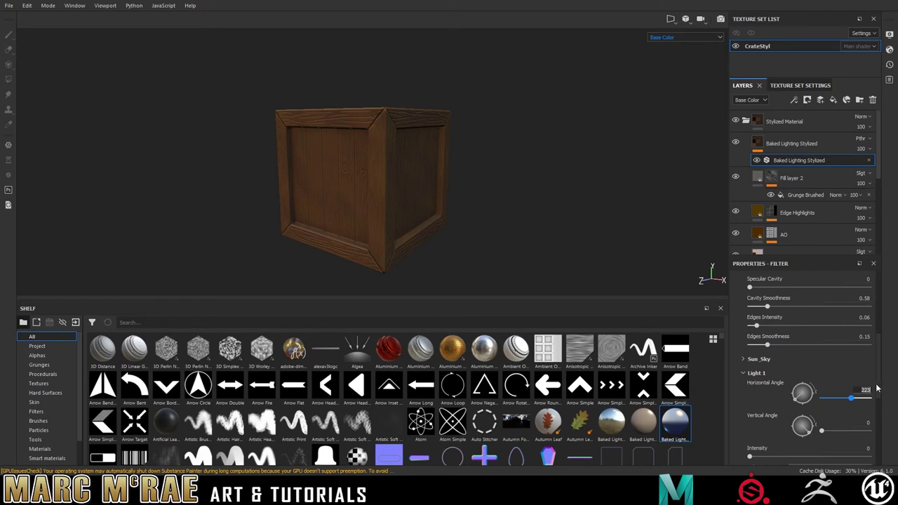
alt+drag(531, 272, 519, 182)
alt+drag(512, 222, 512, 317)
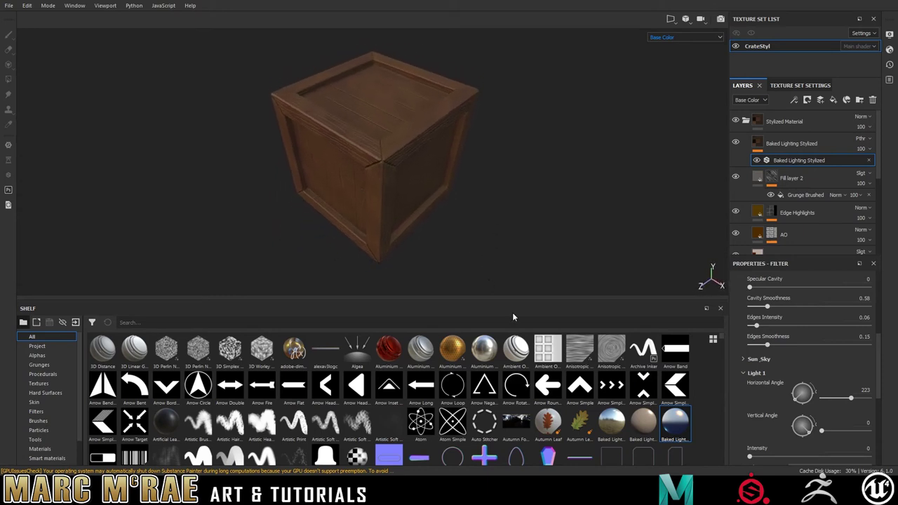
Step: Set Light 1's horizontal angle to 158, vertical angle to 245 and intensity to 0.94
drag(854, 399, 830, 399)
drag(821, 430, 845, 430)
drag(749, 458, 806, 458)
mouse_move(849, 432)
mouse_down()
mouse_move(824, 432)
mouse_move(842, 433)
mouse_move(834, 436)
mouse_up()
mouse_move(832, 399)
mouse_down()
mouse_move(884, 409)
mouse_move(818, 405)
mouse_up()
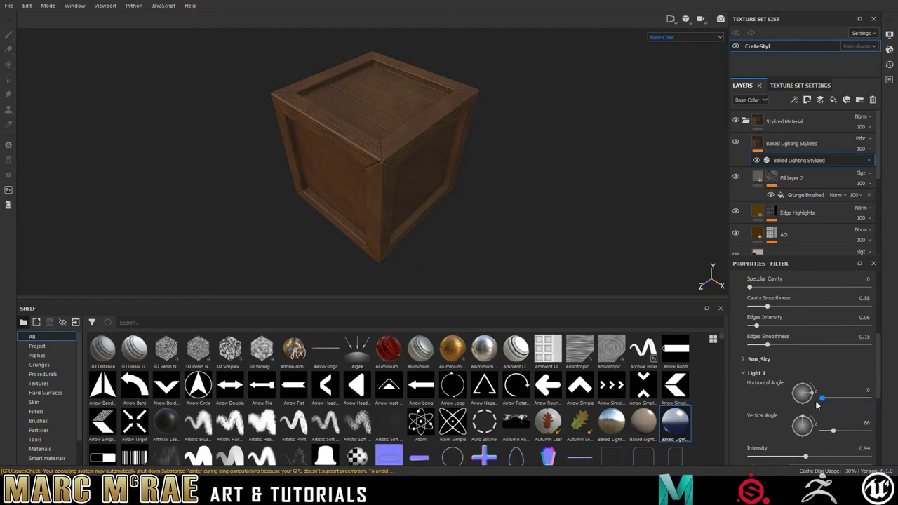
drag(818, 405, 853, 431)
alt+drag(539, 229, 556, 267)
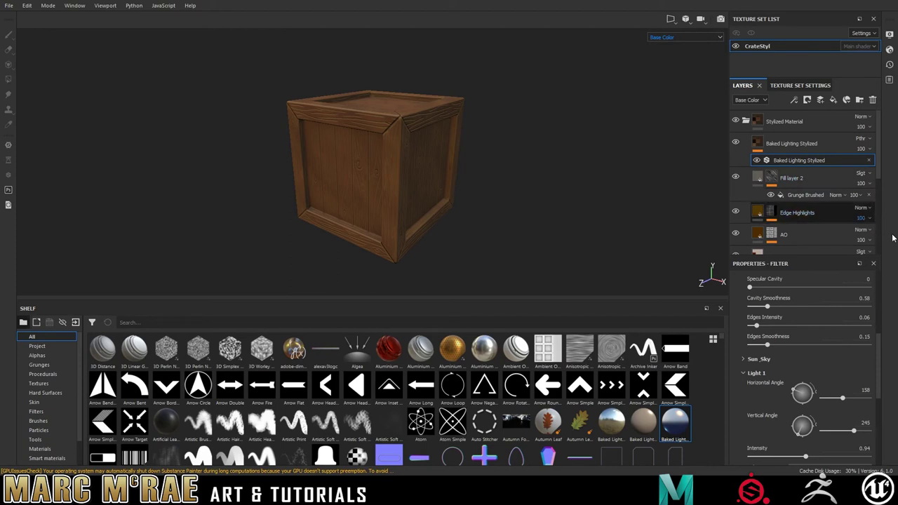
Step: Set the Levels on the Edge Highlights mask to 0.447 low, 2.5 mid and 0.87 high
mouse_move(895, 238)
mouse_down()
mouse_move(872, 239)
mouse_move(884, 240)
mouse_up()
click(800, 217)
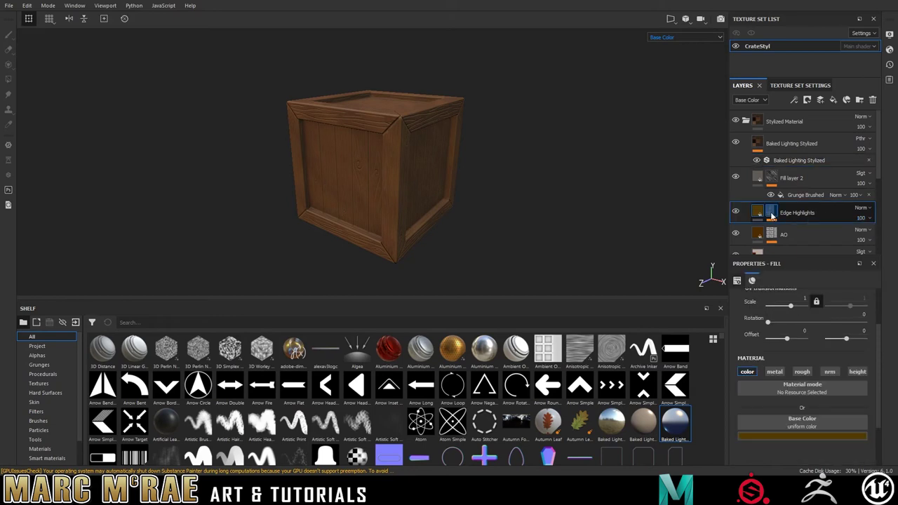
click(771, 212)
click(792, 230)
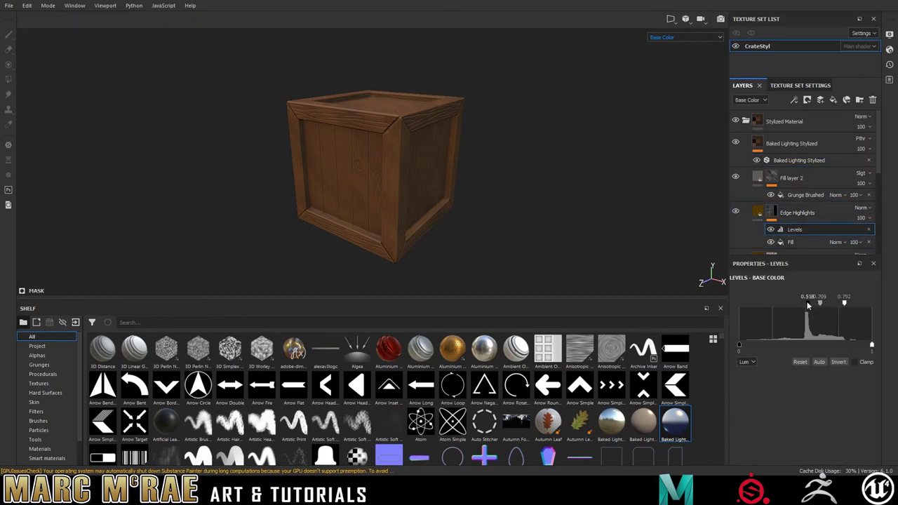
drag(794, 303, 819, 303)
mouse_move(550, 235)
alt+mouse_down()
mouse_move(541, 245)
mouse_move(531, 232)
mouse_move(564, 227)
mouse_move(559, 215)
mouse_move(540, 240)
alt+mouse_up()
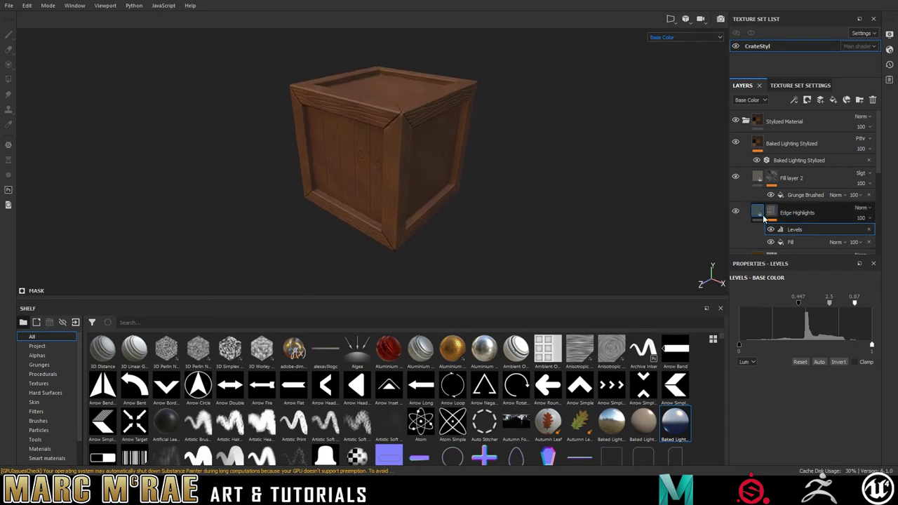
click(788, 212)
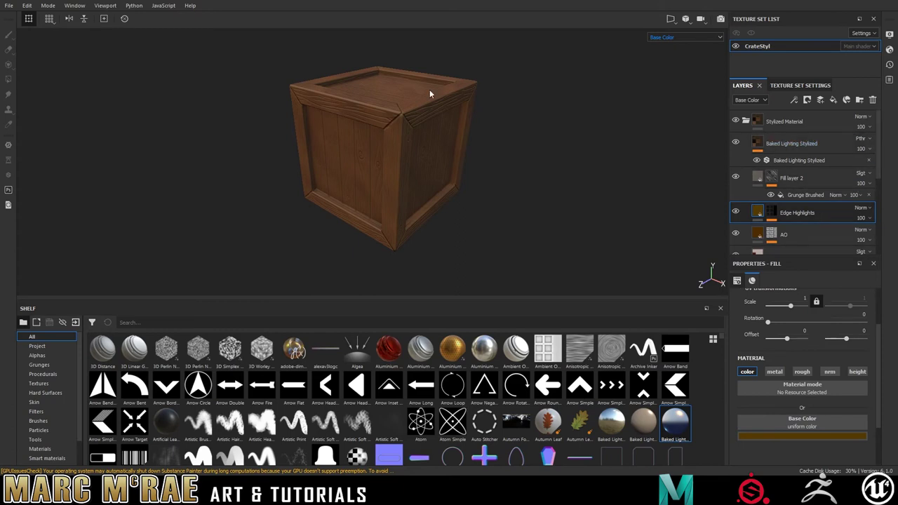
alt+drag(430, 89, 500, 151)
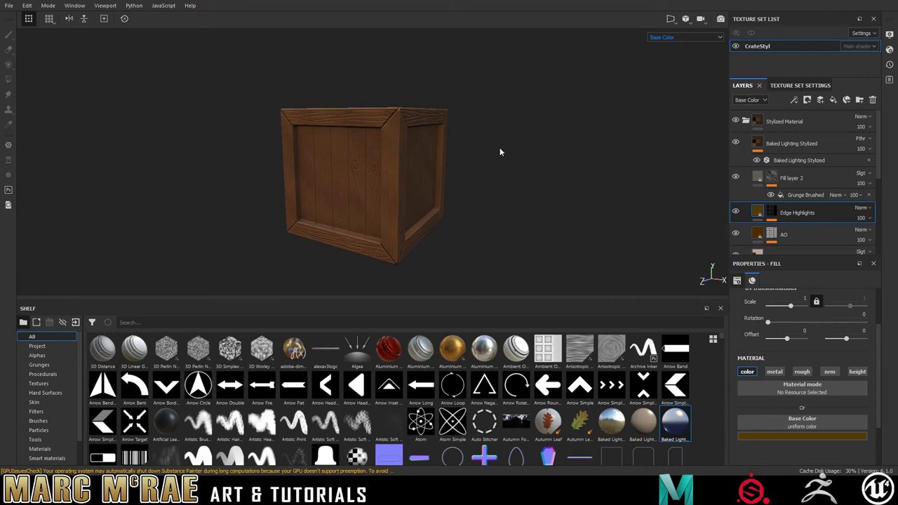
alt+drag(582, 180, 557, 168)
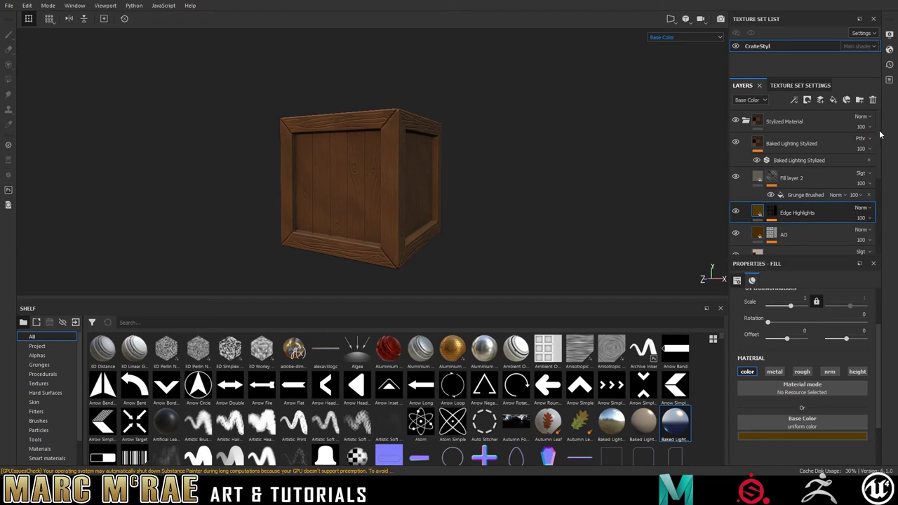
Step: Hide the Stylized Material group, add a fill layer above it and show the crate in Material view
click(746, 120)
click(735, 120)
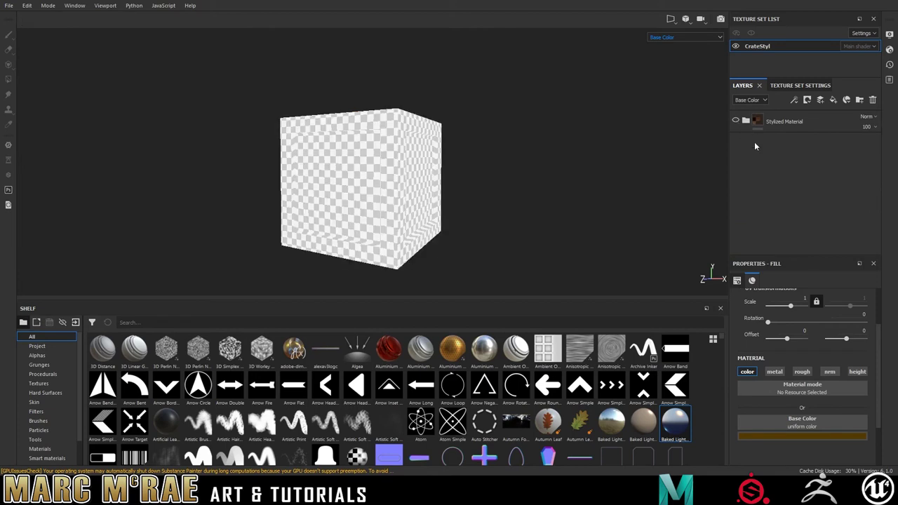
click(834, 100)
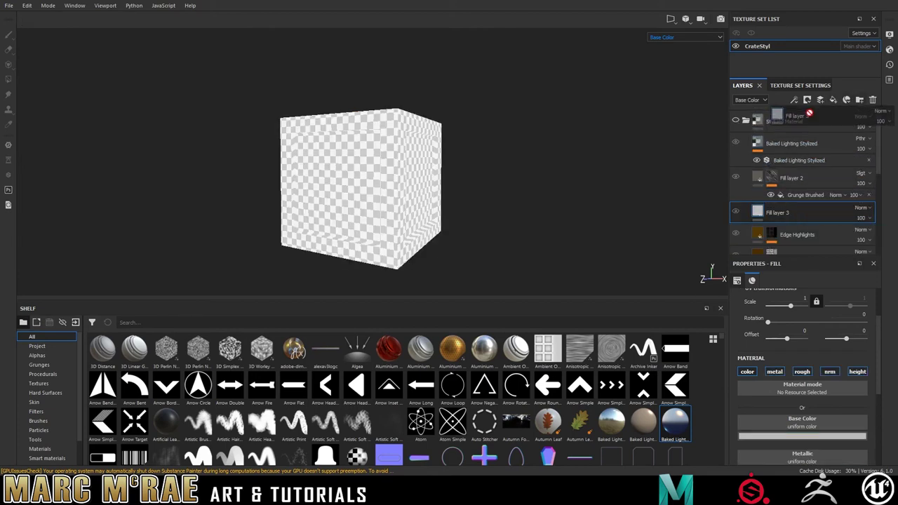
click(806, 101)
click(735, 142)
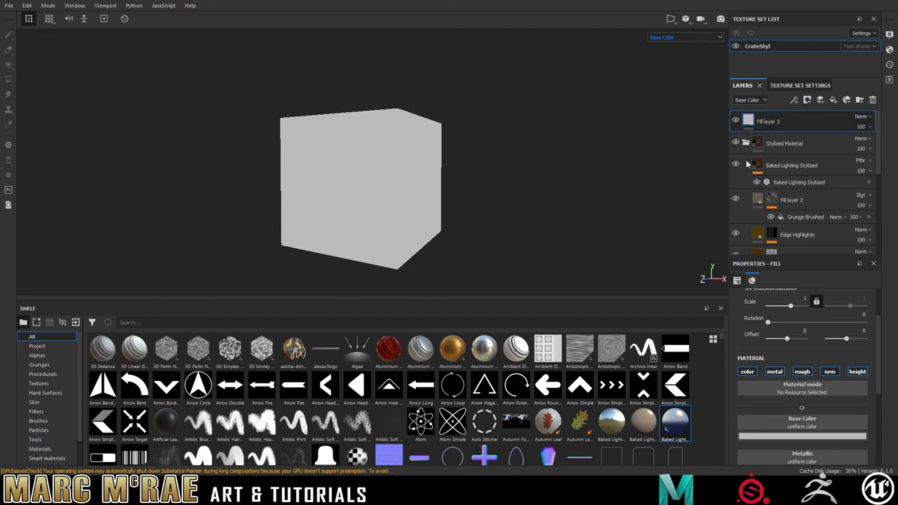
click(747, 143)
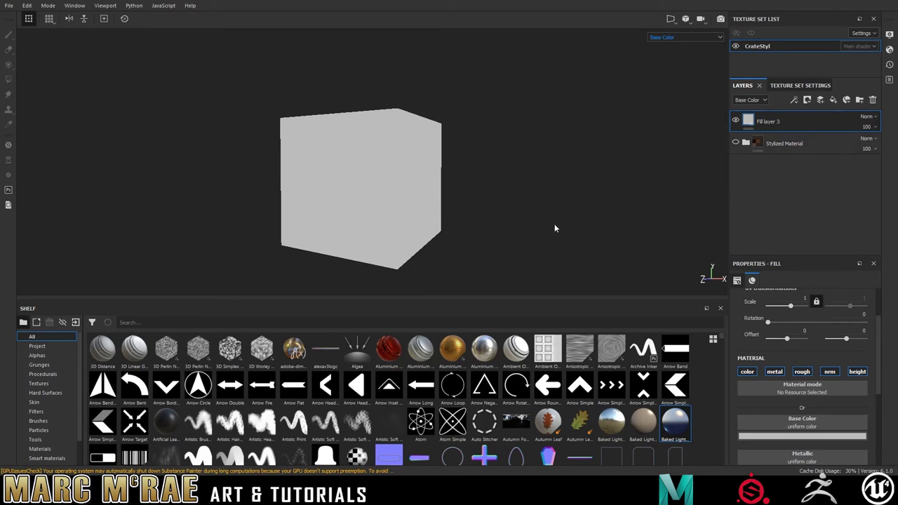
key(m)
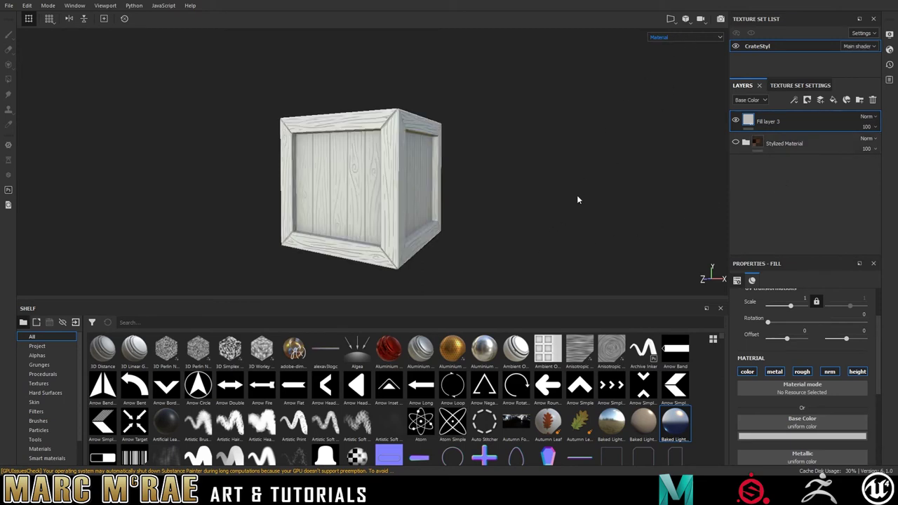
alt+drag(578, 188, 595, 203)
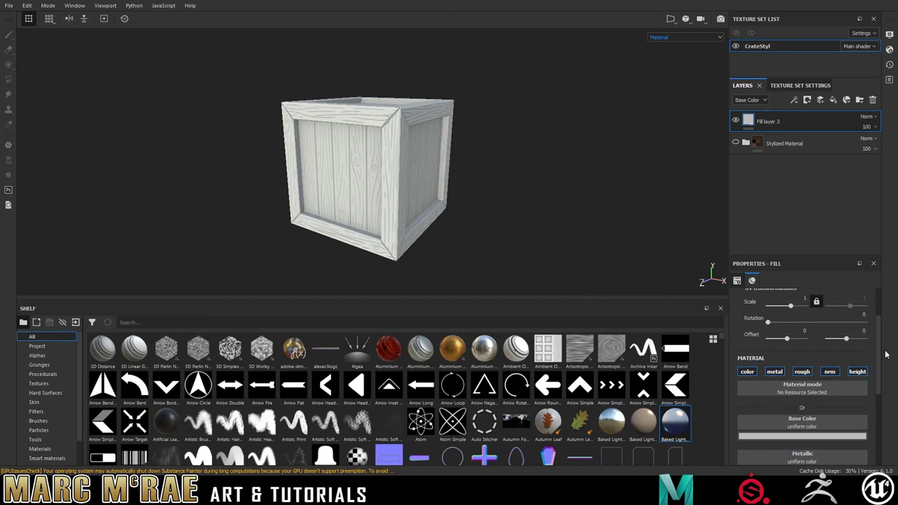
Step: Remove all baked mesh maps from the CrateStyl texture set, including normal, world space normal, ambient occlusion, curvature, position and thickness
scroll(838, 436, down, 5)
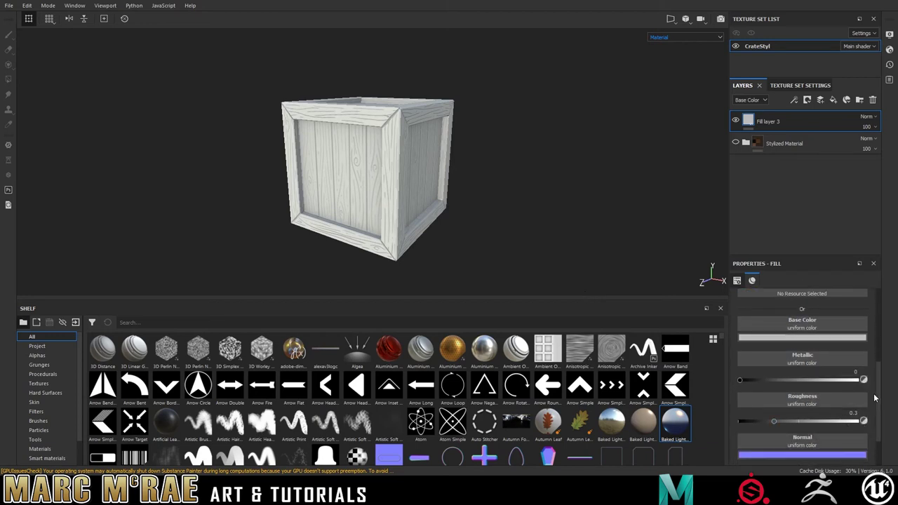
scroll(839, 436, down, 1)
click(807, 87)
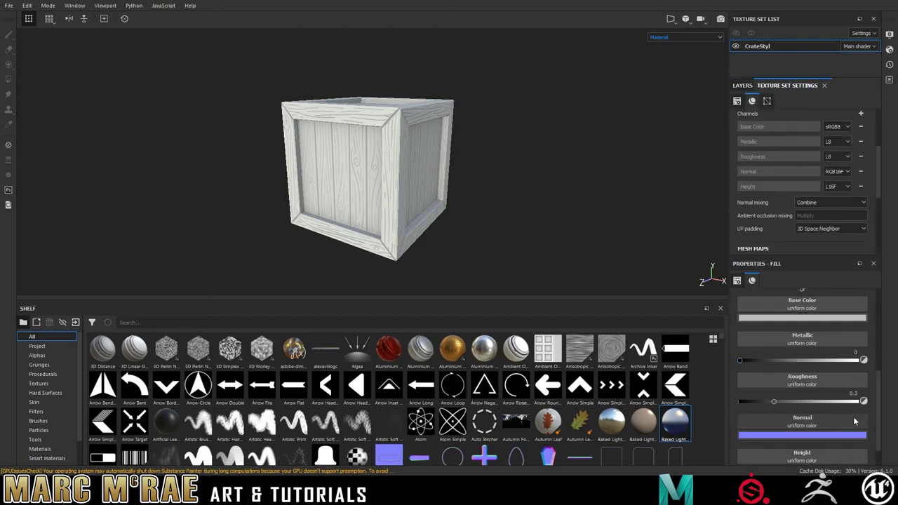
drag(880, 183, 878, 220)
click(861, 174)
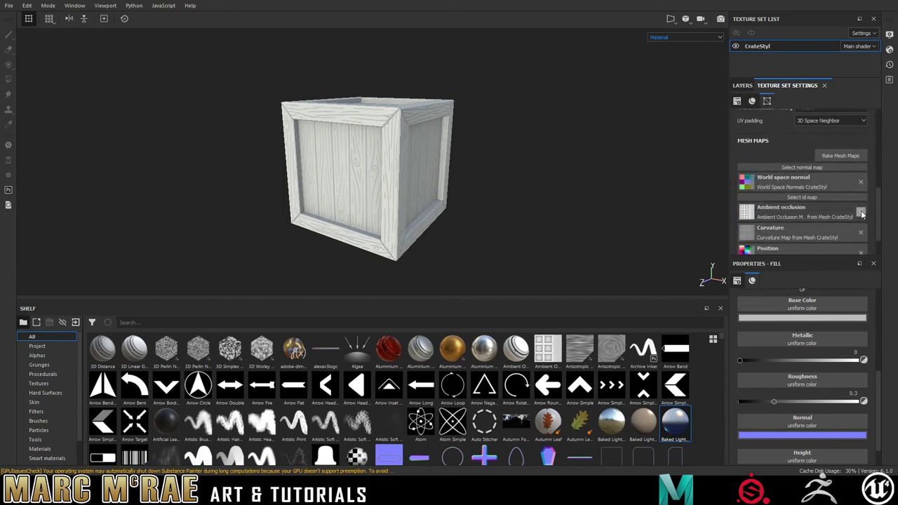
click(862, 213)
click(862, 211)
click(862, 234)
click(861, 209)
click(861, 229)
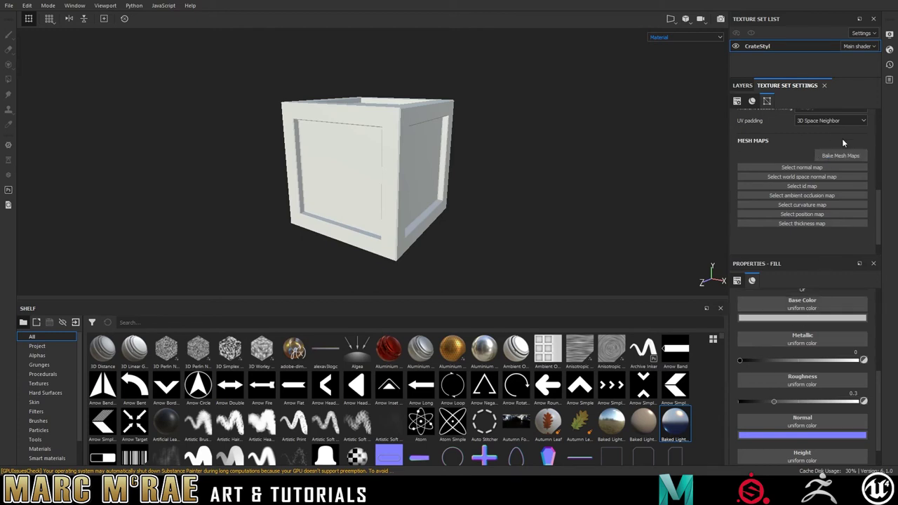
Step: Set the new fill layer's base color to a dark brown
drag(879, 211, 880, 133)
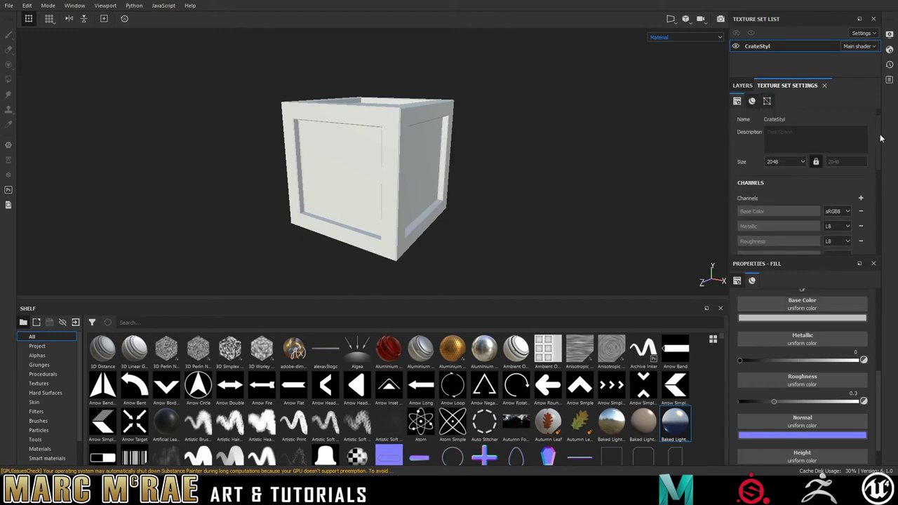
scroll(861, 133, up, 1)
click(794, 321)
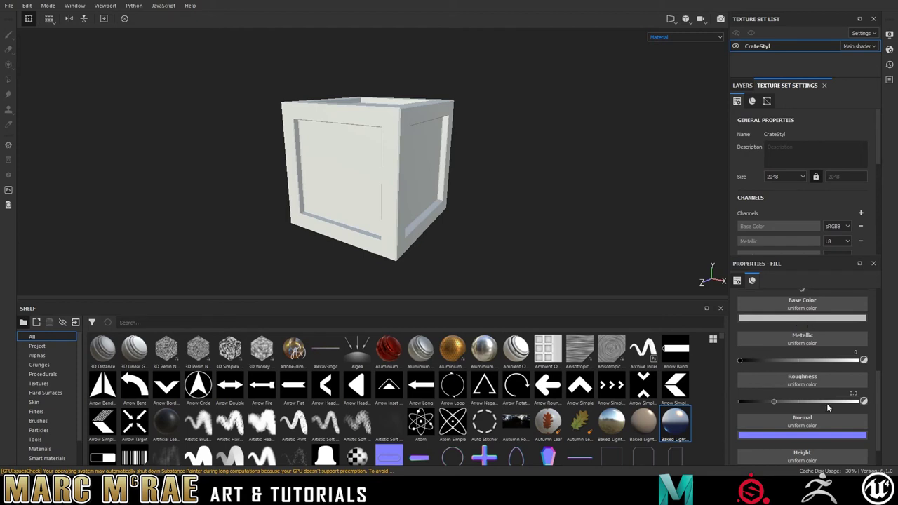
click(829, 406)
click(850, 414)
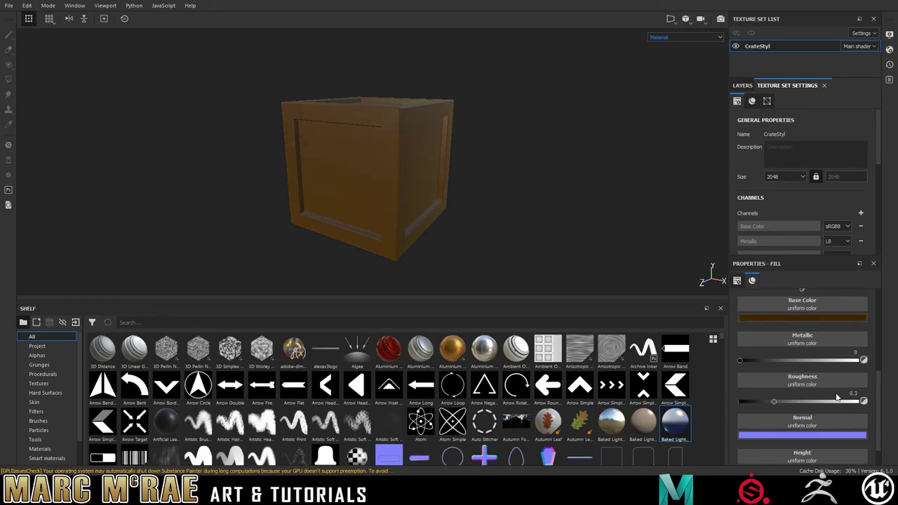
Step: Add a second fill layer above the brown one and search the shelf for "scra"
click(744, 86)
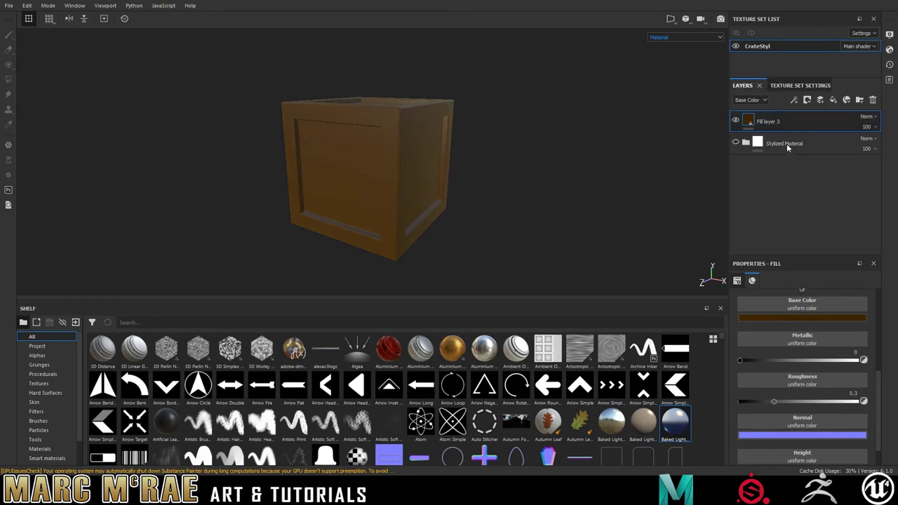
click(833, 99)
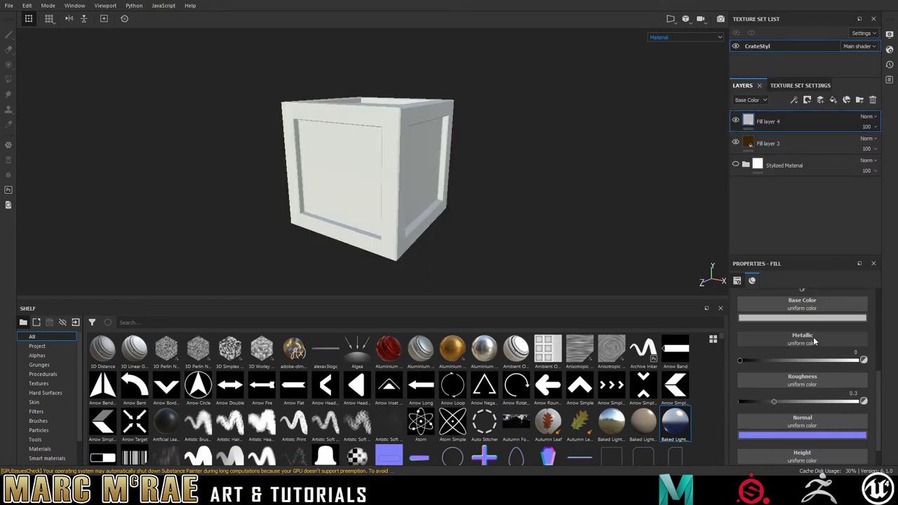
scroll(804, 387, up, 4)
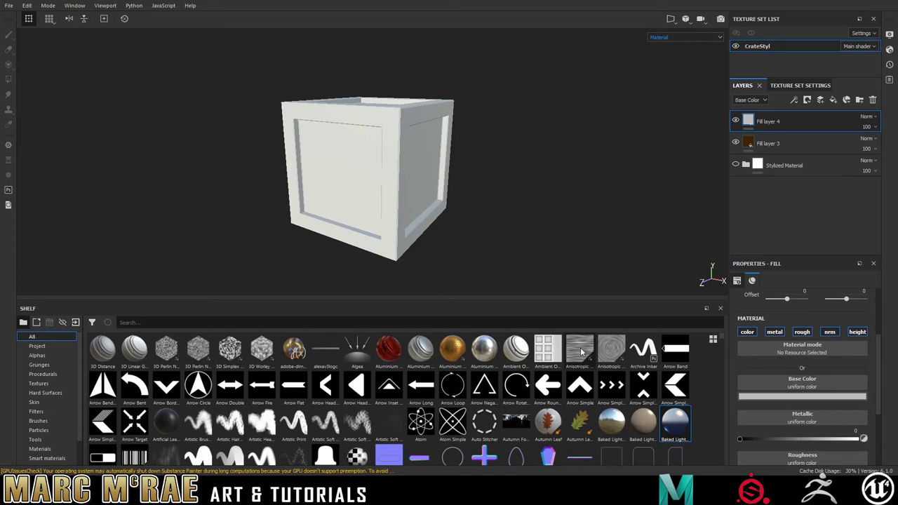
click(135, 323)
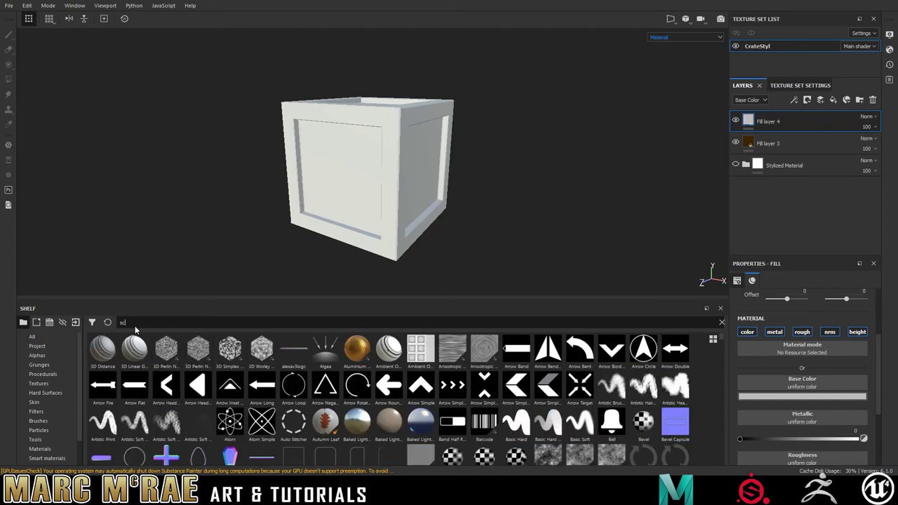
text(scra)
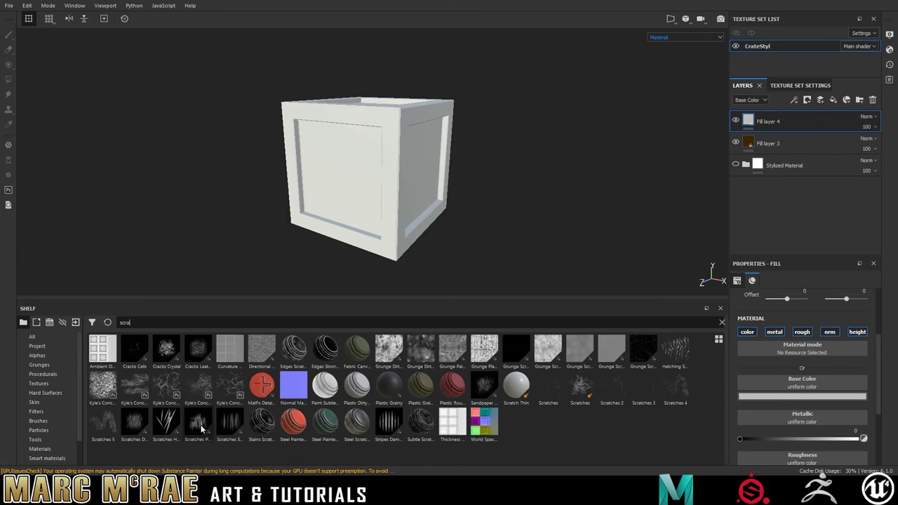
Step: Add a black mask with a fill effect to the top fill layer and assign Scratches Partial as its grayscale map
drag(199, 426, 787, 383)
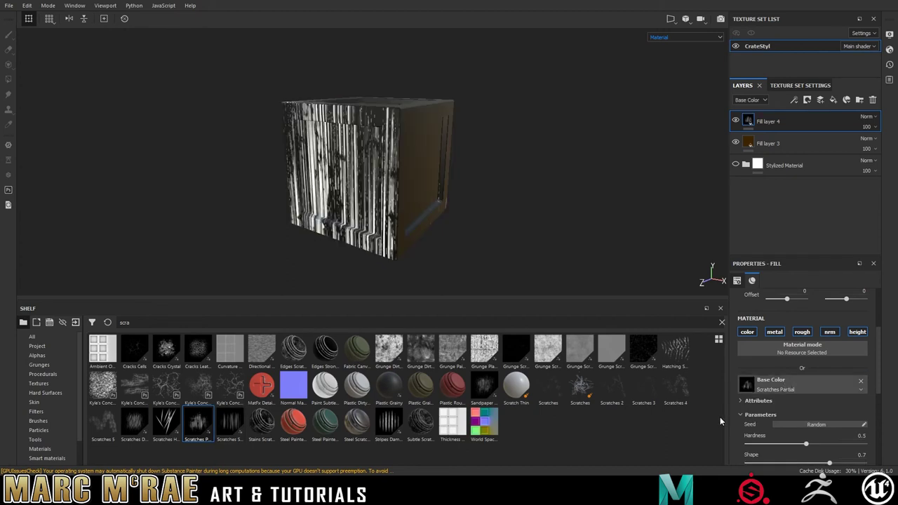
key(ctrl+z)
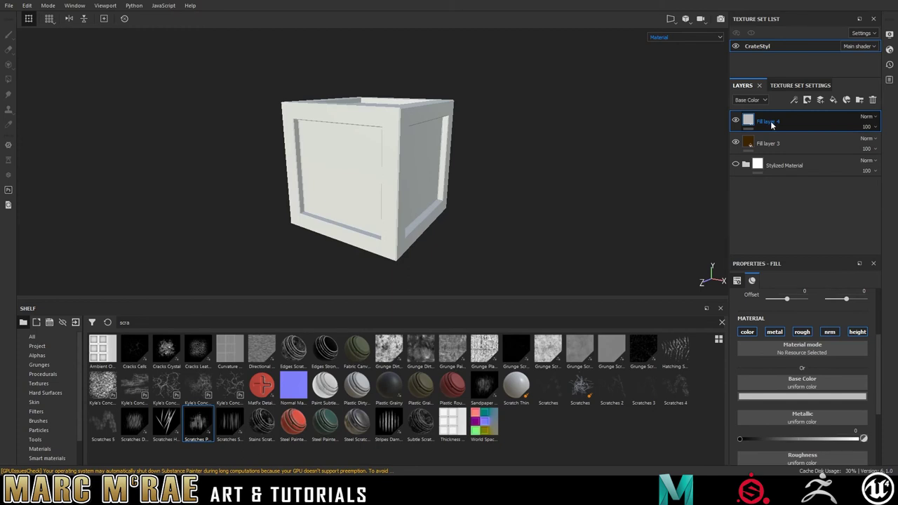
key(ctrl+z)
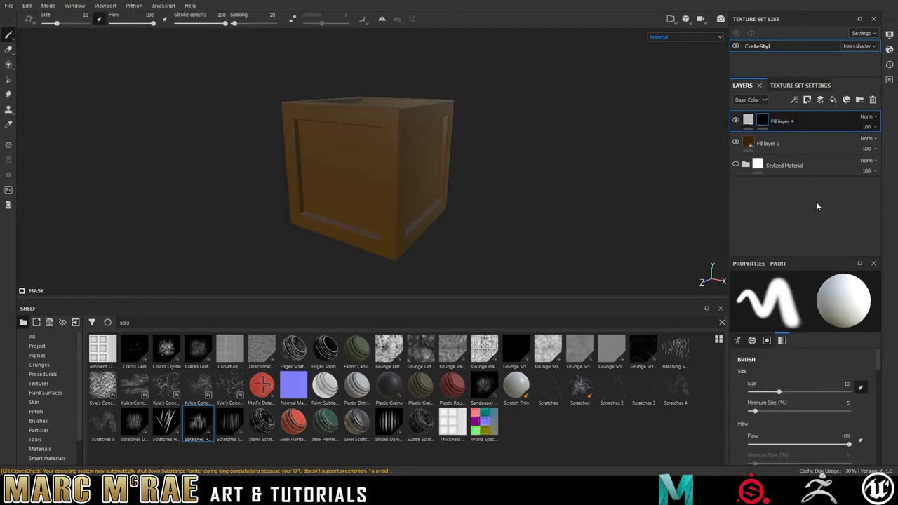
key(ctrl+z)
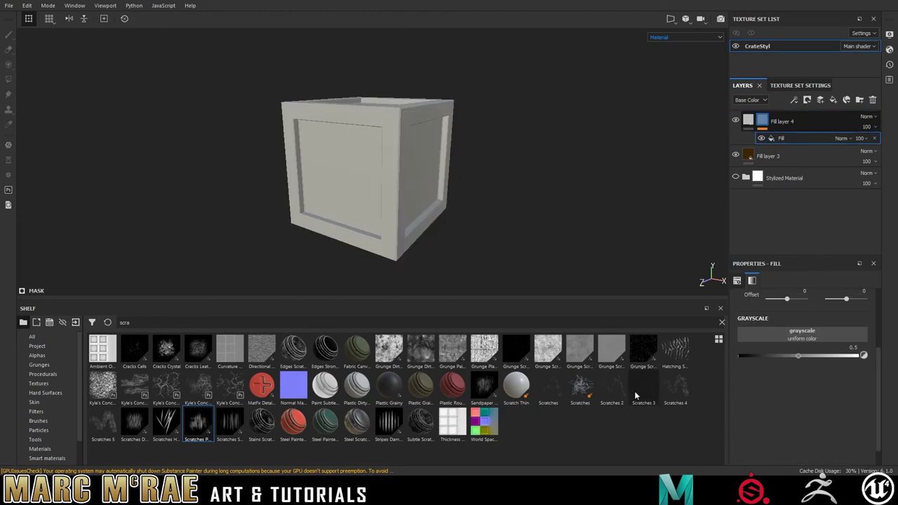
drag(198, 427, 769, 337)
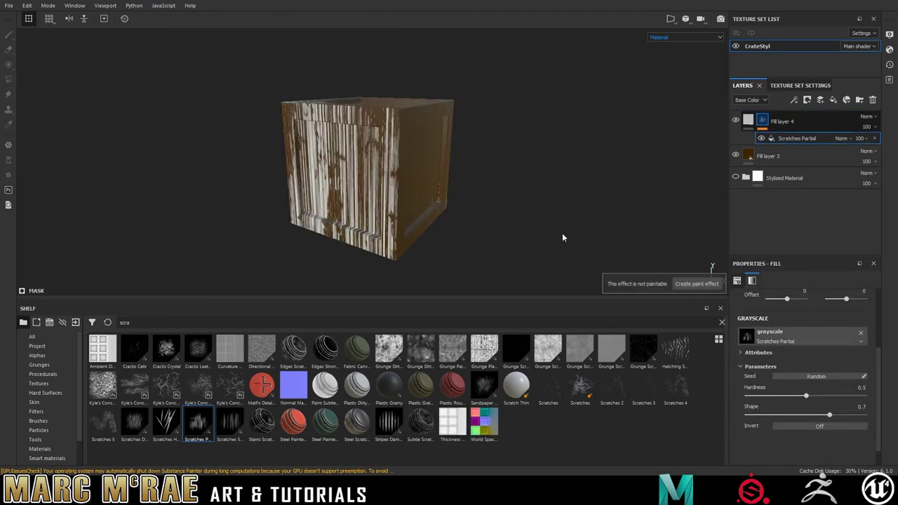
Step: Set the UV scale of the Scratches Partial mask fill to 0.35
alt+drag(555, 253, 617, 220)
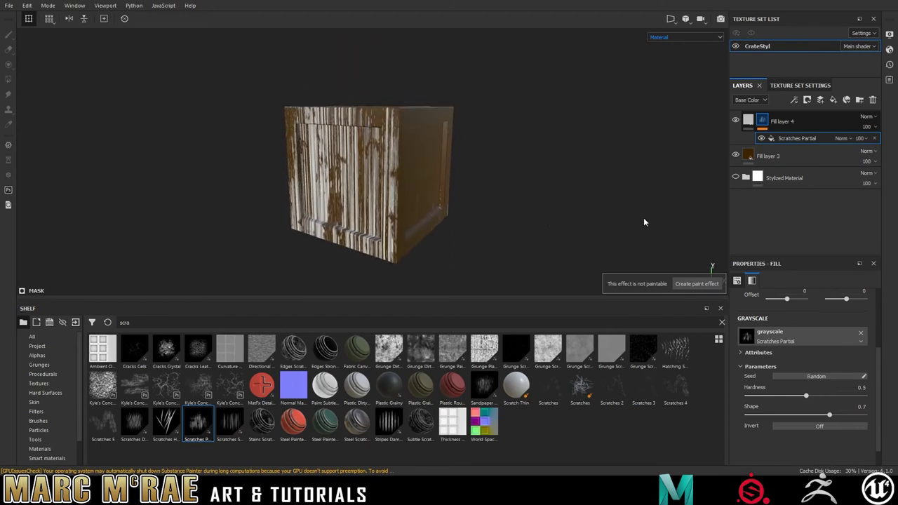
scroll(870, 315, up, 3)
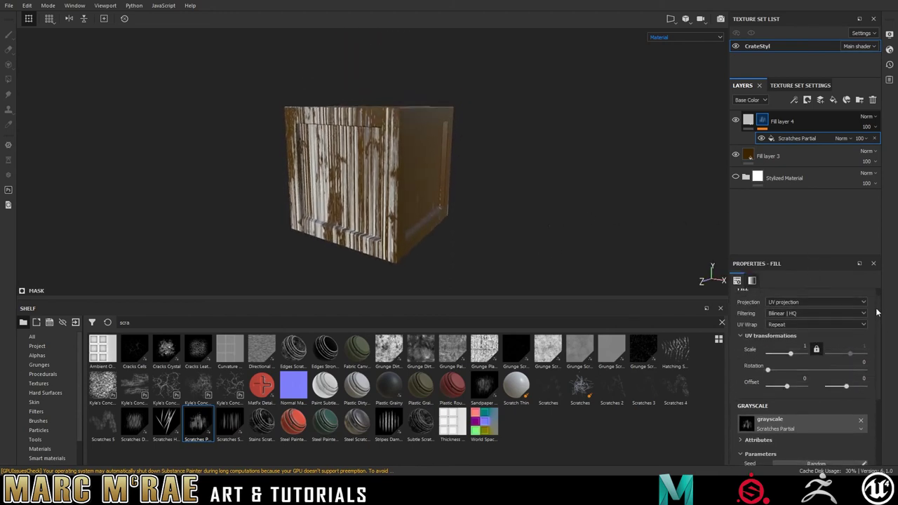
drag(790, 363, 792, 366)
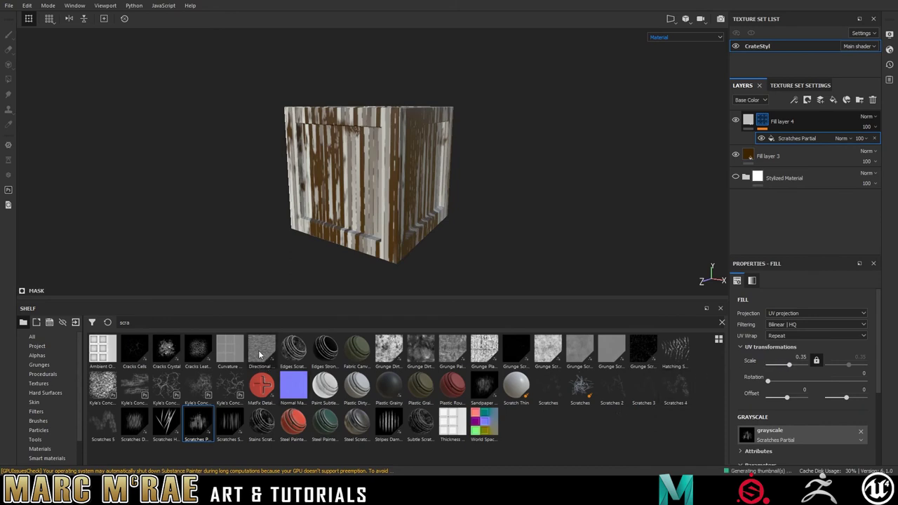
Step: Replace the mask's grayscale map with Directional Scratches, increase its UV scale for finer streaks, and select the layer's fill content
drag(261, 355, 760, 435)
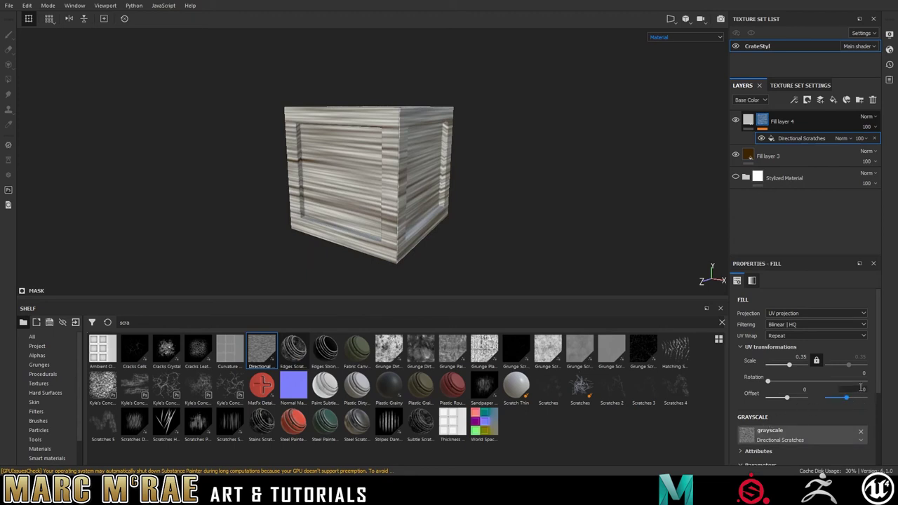
click(790, 364)
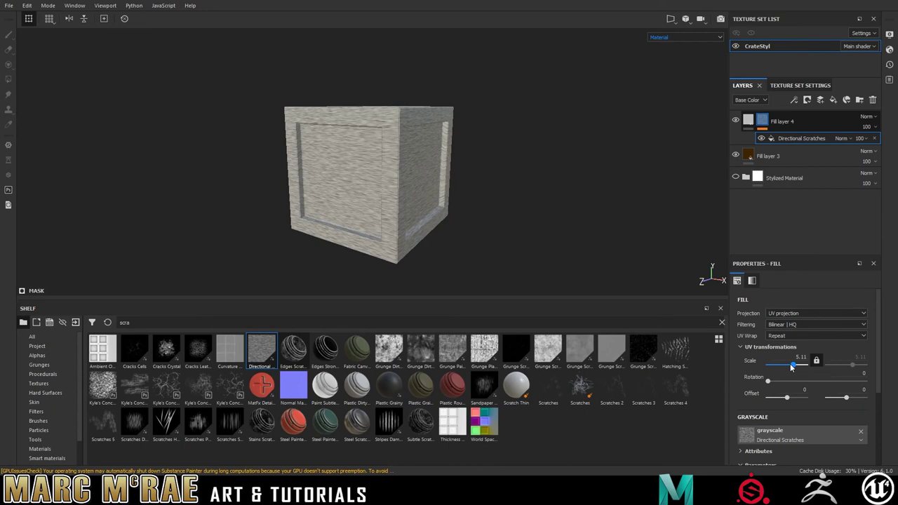
drag(792, 364, 791, 364)
click(748, 121)
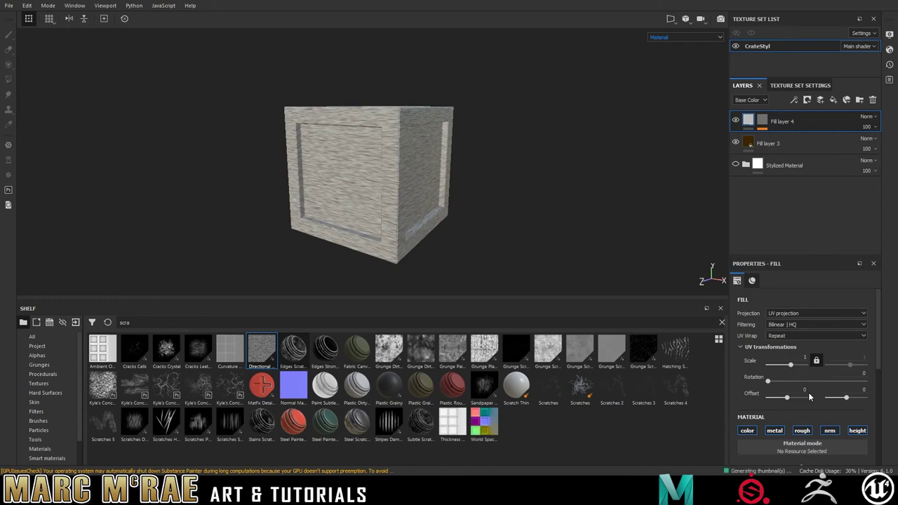
Step: Give the top fill layer a dark brown base color and set its UV rotation to 90
scroll(816, 393, down, 3)
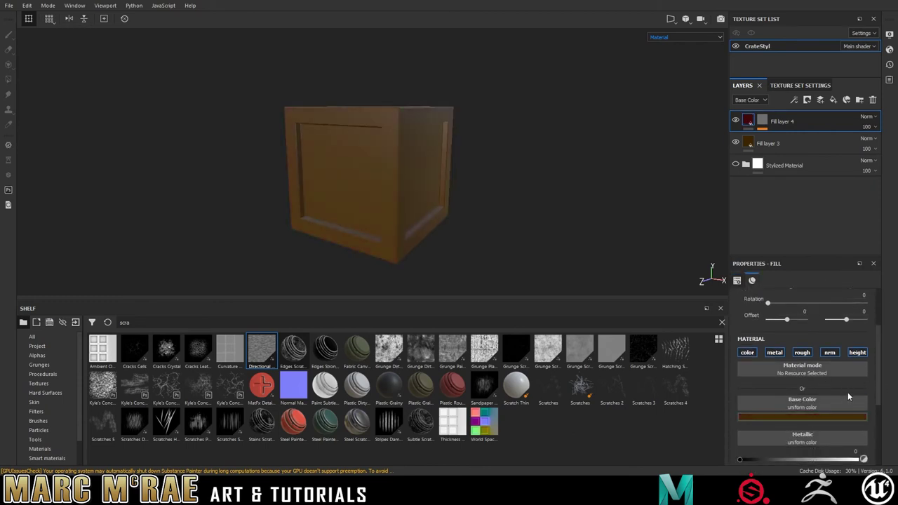
drag(848, 393, 848, 386)
click(829, 381)
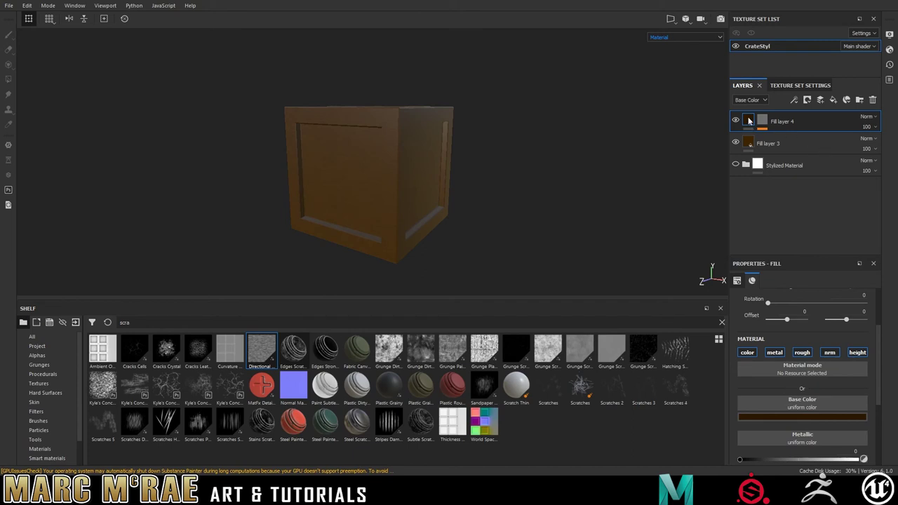
scroll(773, 379, up, 3)
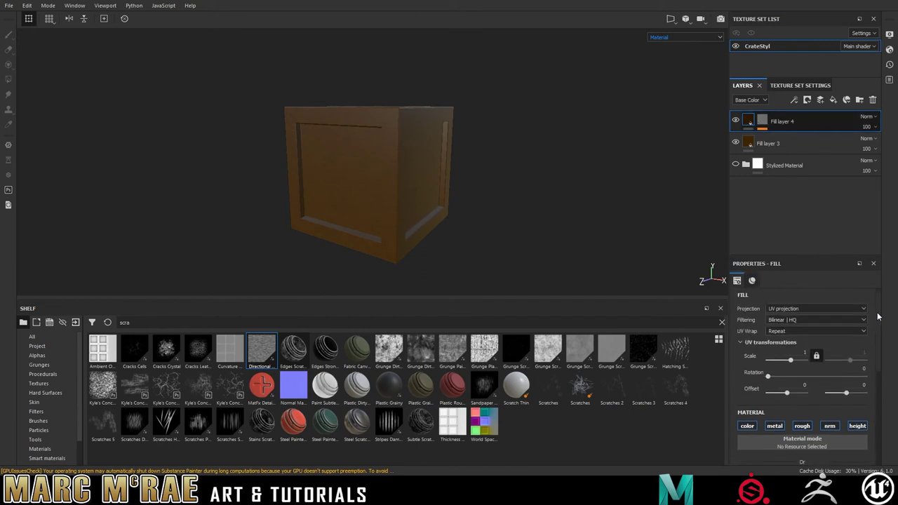
click(852, 372)
text(90)
key(Return)
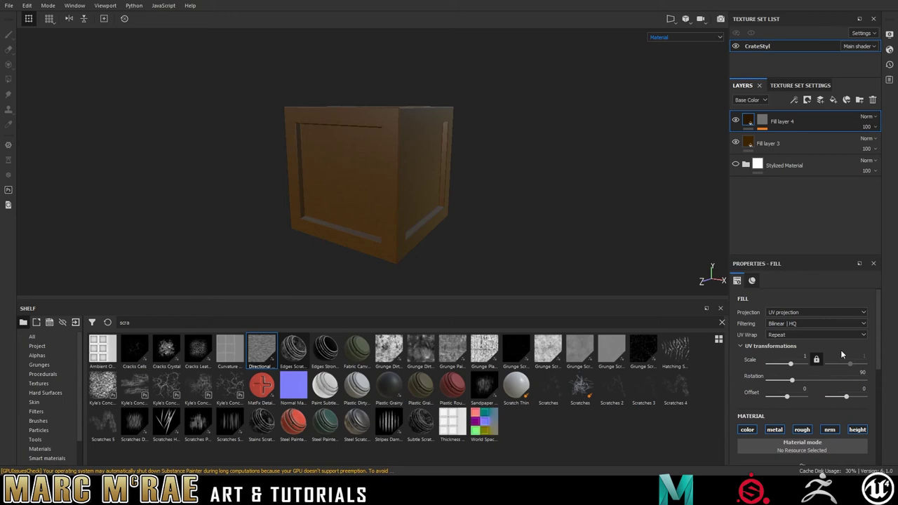
Step: Set the UV rotation of the Directional Scratches fill in the top layer's mask to 90
click(762, 122)
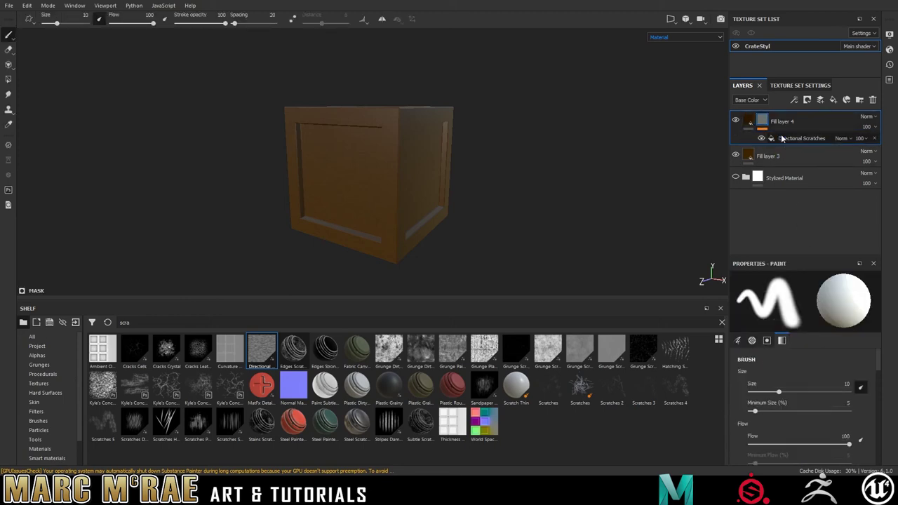
click(785, 137)
click(862, 372)
key(Return)
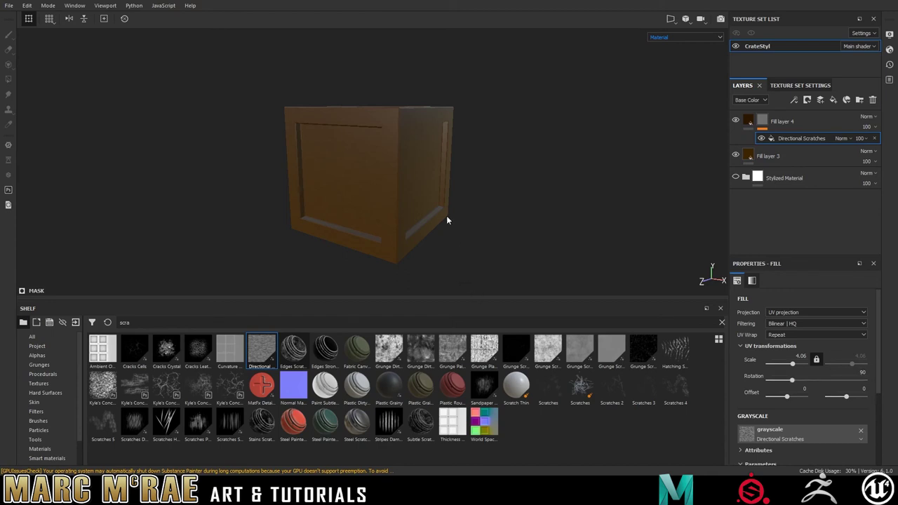
Step: Try a UV scale of 5 on the Directional Scratches mask fill, then set it to 2
mouse_move(475, 235)
alt+mouse_down()
mouse_move(597, 234)
mouse_move(549, 236)
alt+mouse_up()
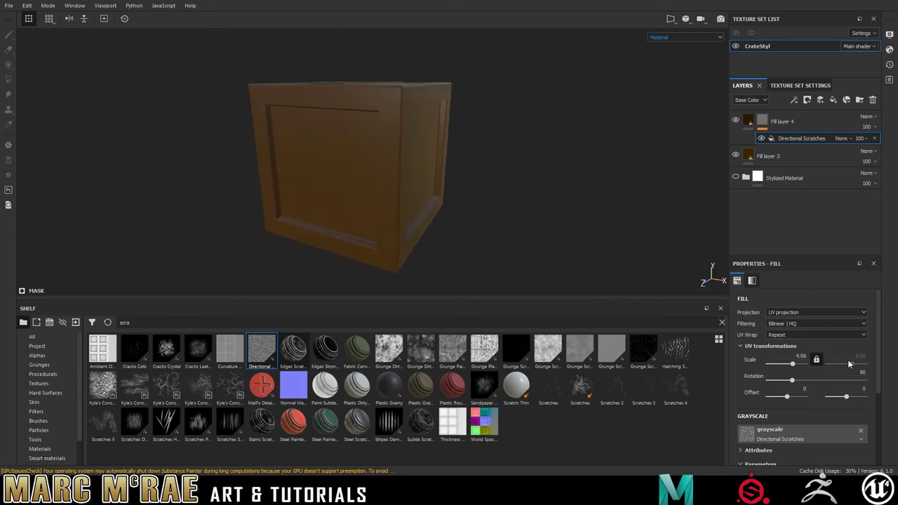
click(796, 357)
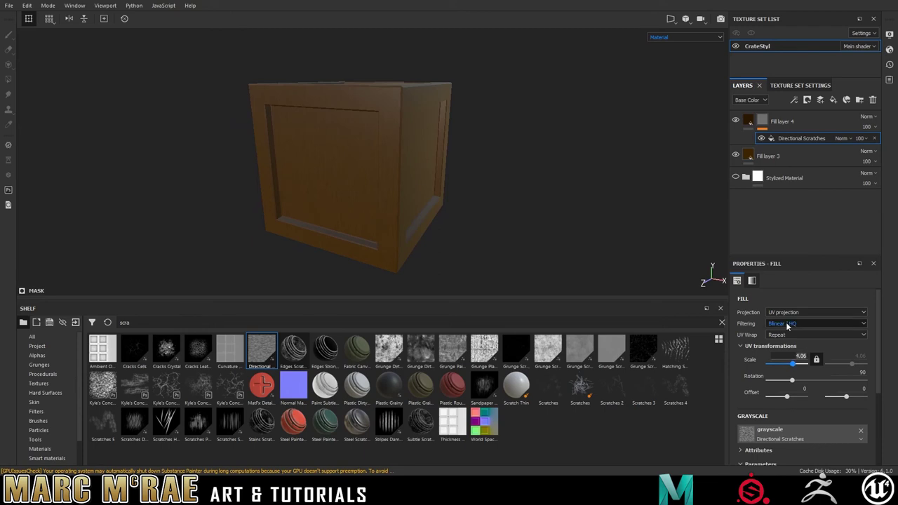
text(5)
key(Return)
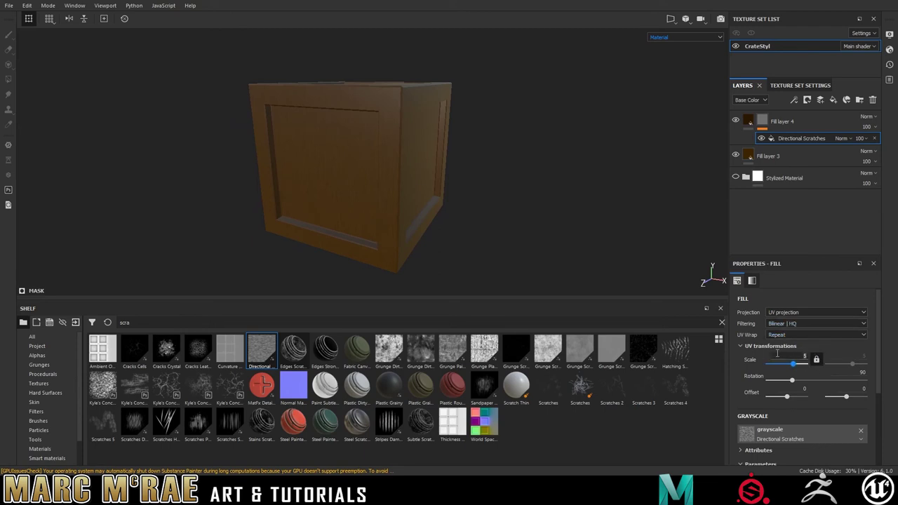
text(2)
Step: Duplicate the scratched fill layer and select the Directional Scratches effect in the copy's mask
click(805, 122)
key(ctrl+d)
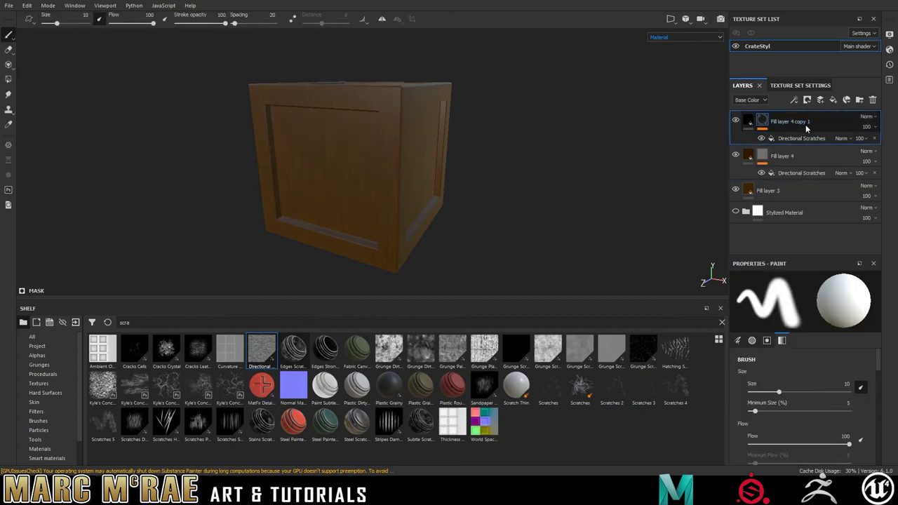
click(805, 138)
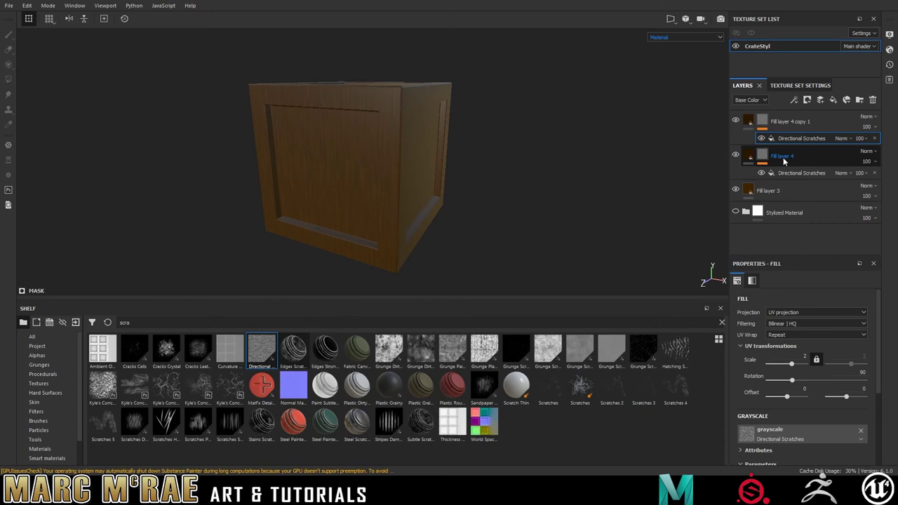
Step: Search the shelf for grunge maps as an alternative for the duplicated layer's mask
click(132, 319)
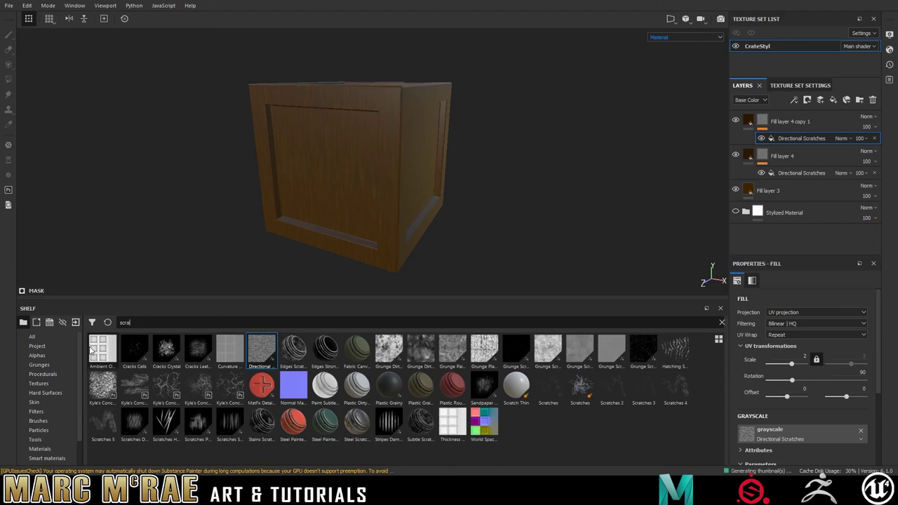
key(BackSpace)
key(BackSpace)
key(BackSpace)
text(grung)
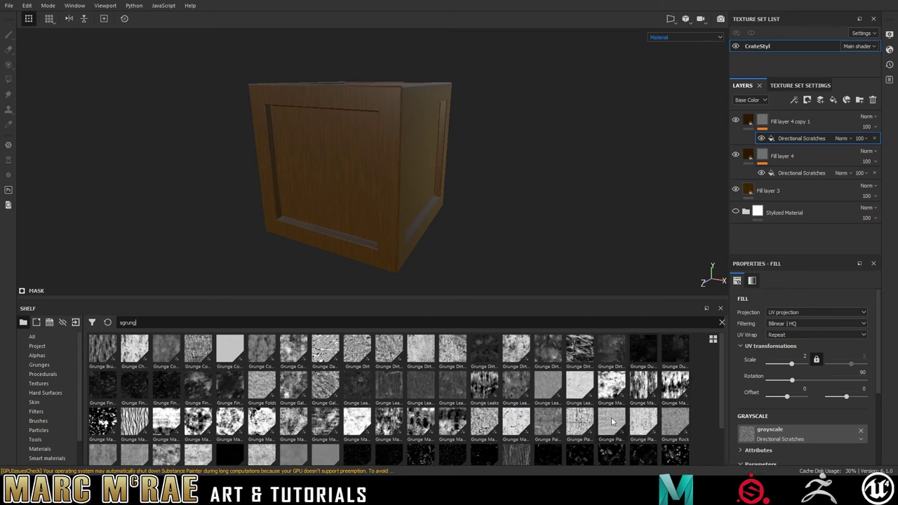
Step: Search the shelf for "wood" and assign Wood 01 as the grayscale map of the duplicated layer's mask fill
key(BackSpace)
key(BackSpace)
key(BackSpace)
key(BackSpace)
key(BackSpace)
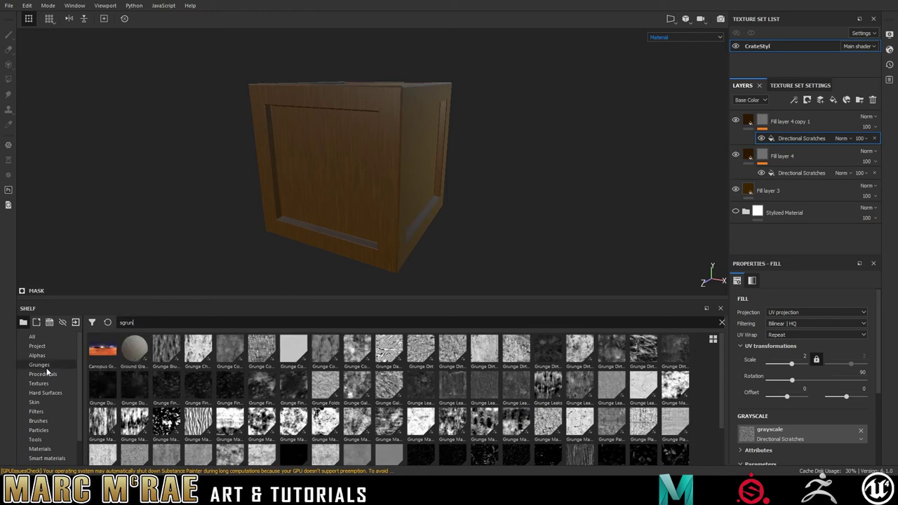
text(wood)
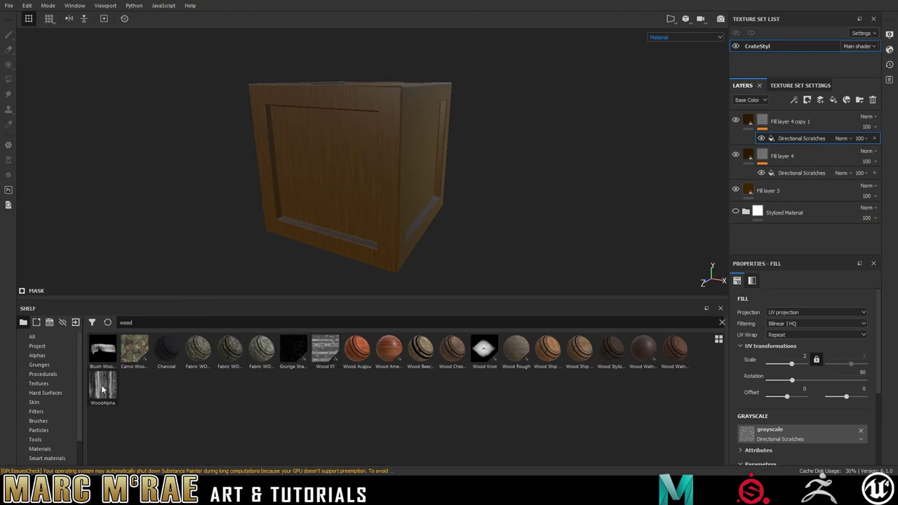
drag(325, 355, 787, 438)
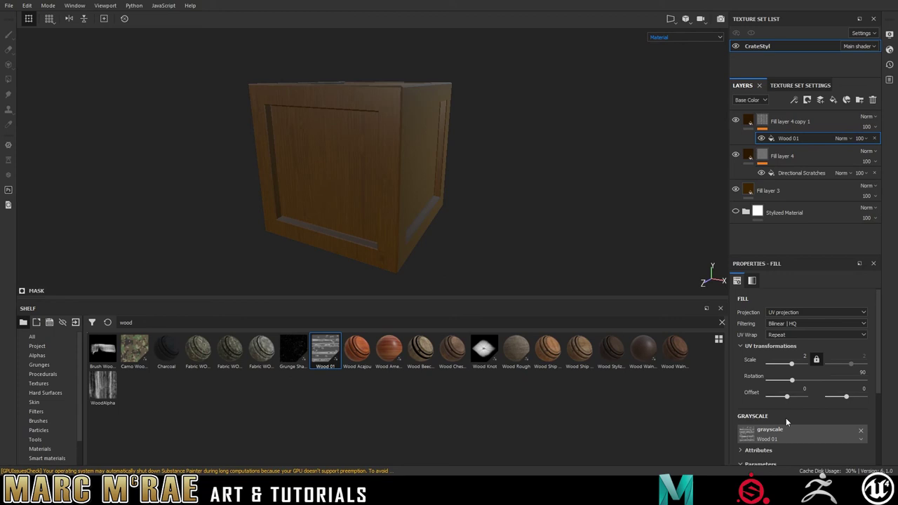
Step: Turn off the metal and rough channels on the duplicated fill layer
click(748, 121)
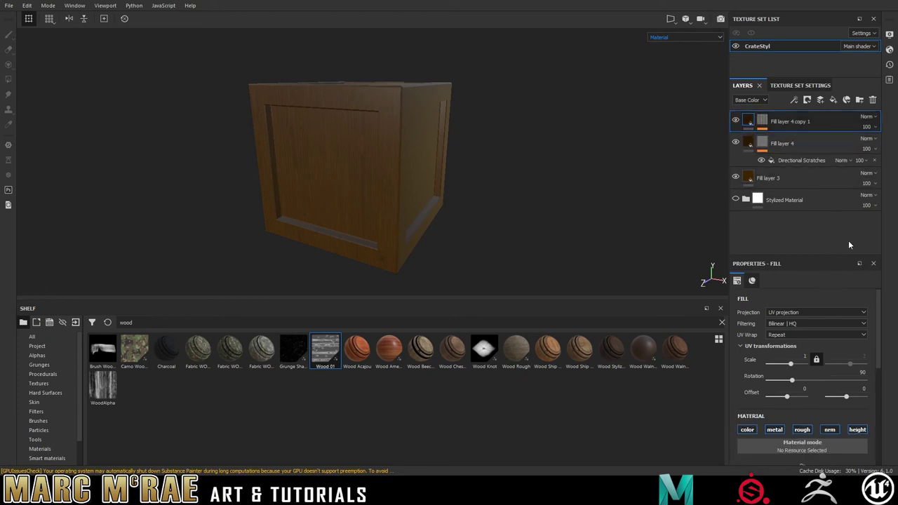
click(776, 430)
click(803, 431)
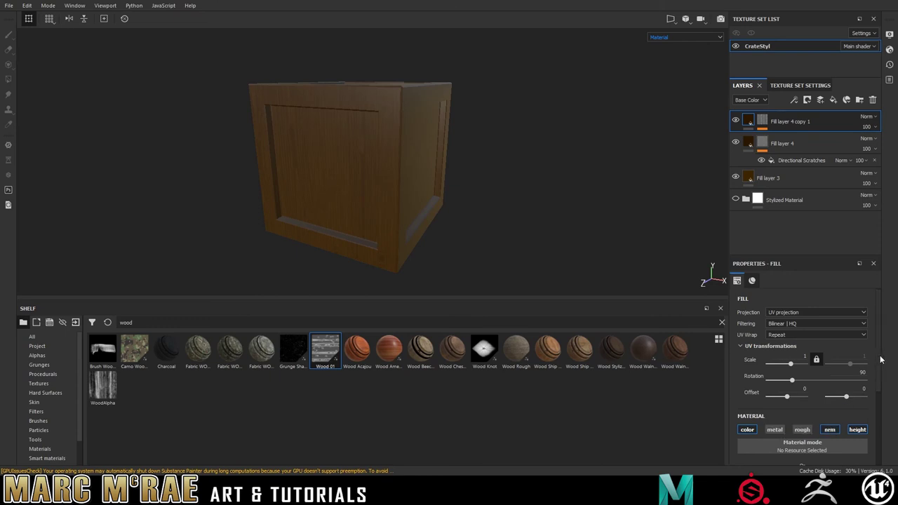
Step: Lower the duplicated fill layer's height to -0.0428 so the wood grain is engraved into the crate
scroll(879, 421, down, 5)
scroll(879, 420, down, 1)
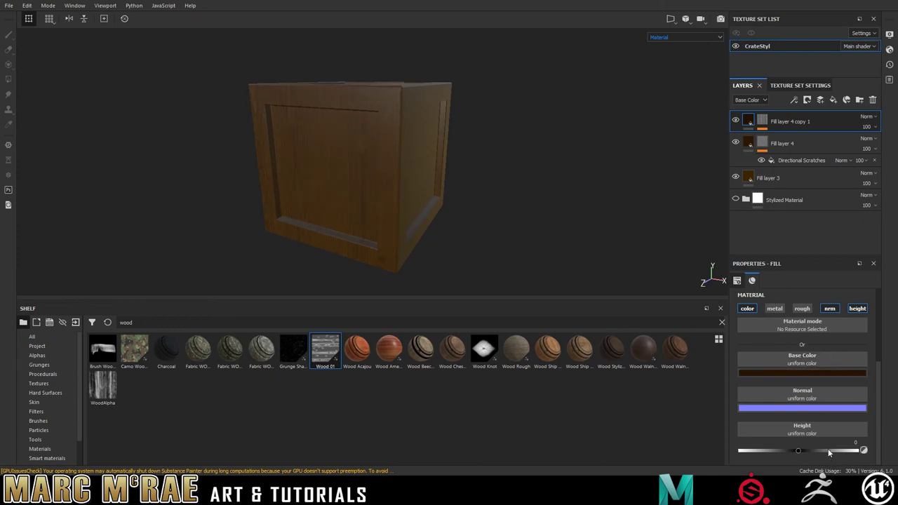
drag(801, 449, 798, 450)
drag(798, 451, 797, 450)
alt+drag(493, 263, 473, 194)
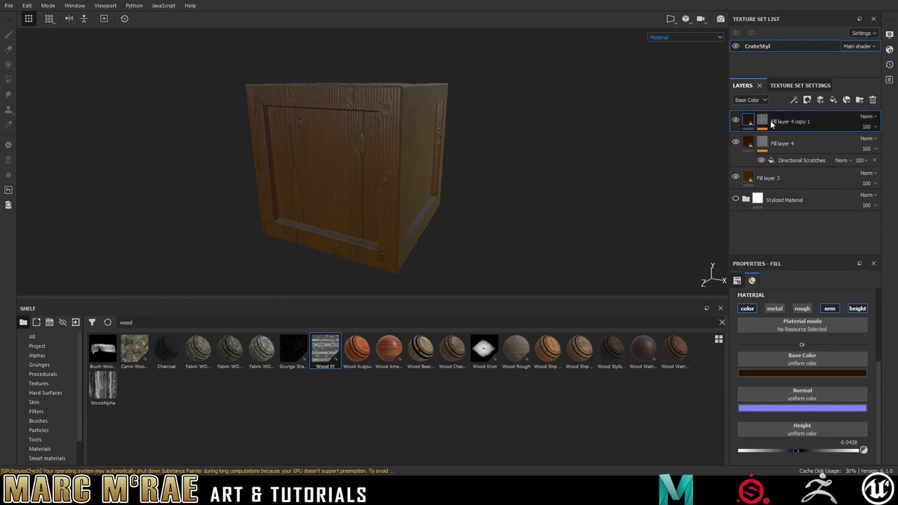
Step: Create a folder at the top of the layer stack and move the Wood 01 fill layer into it
click(854, 100)
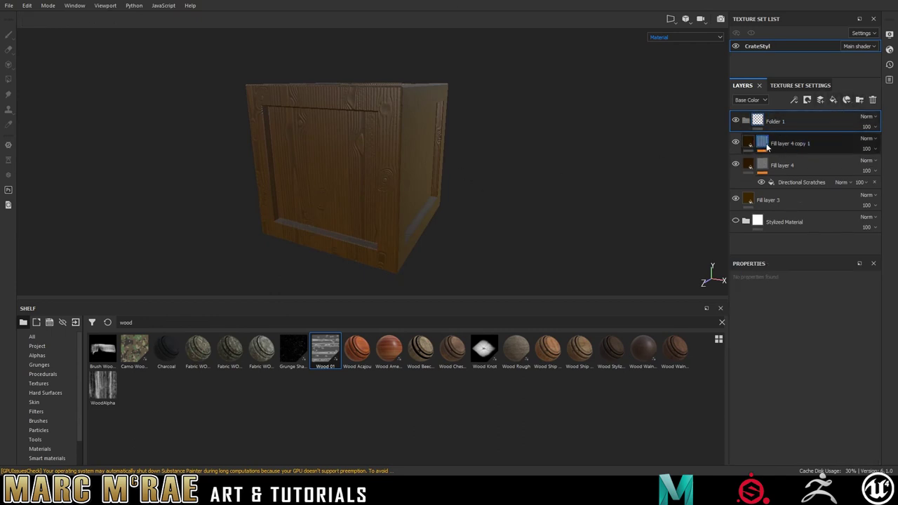
ctrl+click(804, 164)
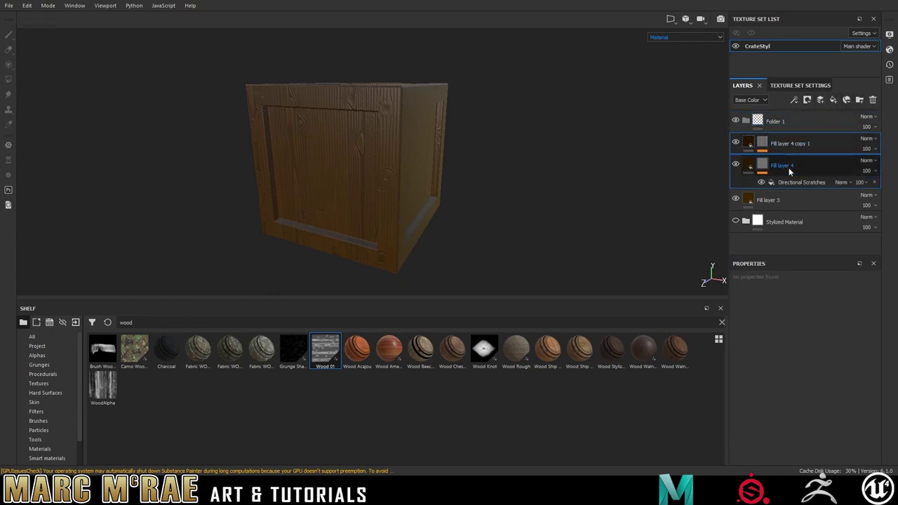
mouse_move(795, 138)
mouse_down()
mouse_move(804, 122)
mouse_move(789, 114)
mouse_move(791, 121)
mouse_up()
Step: Add a black mask to the folder and use Polygon Fill to reveal the wood grain on the crate's recessed front panel
right_click(815, 132)
click(807, 148)
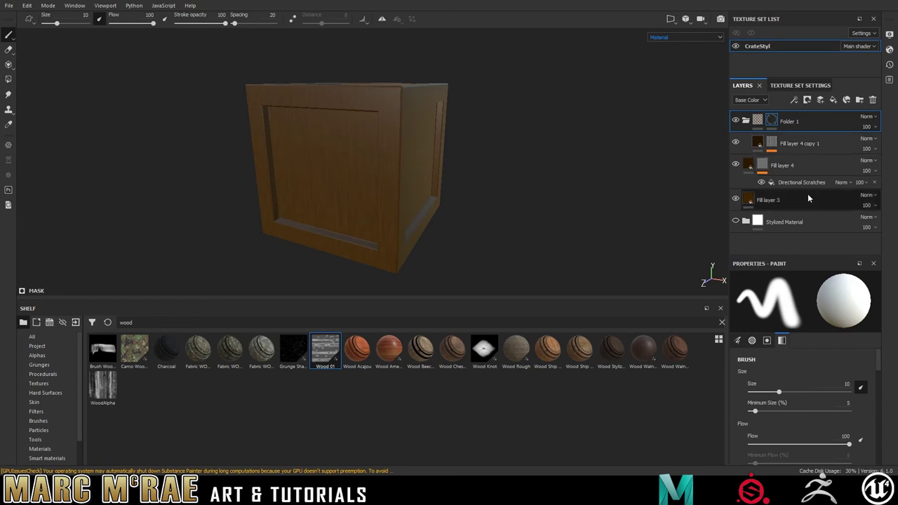
click(9, 80)
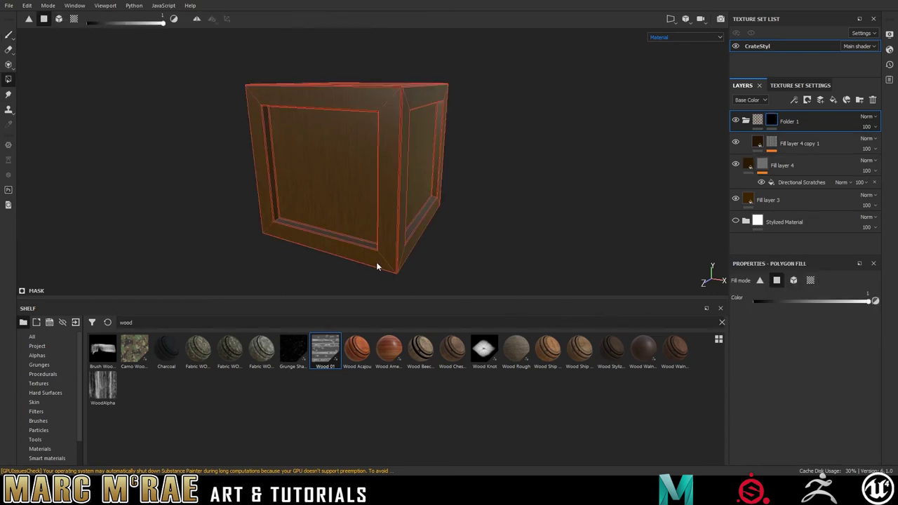
click(356, 199)
alt+drag(559, 229, 530, 239)
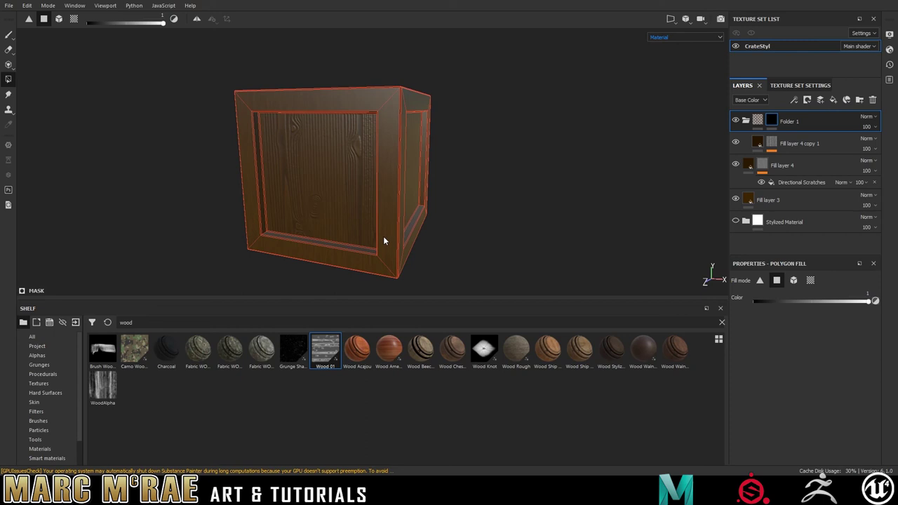
alt+drag(480, 217, 514, 199)
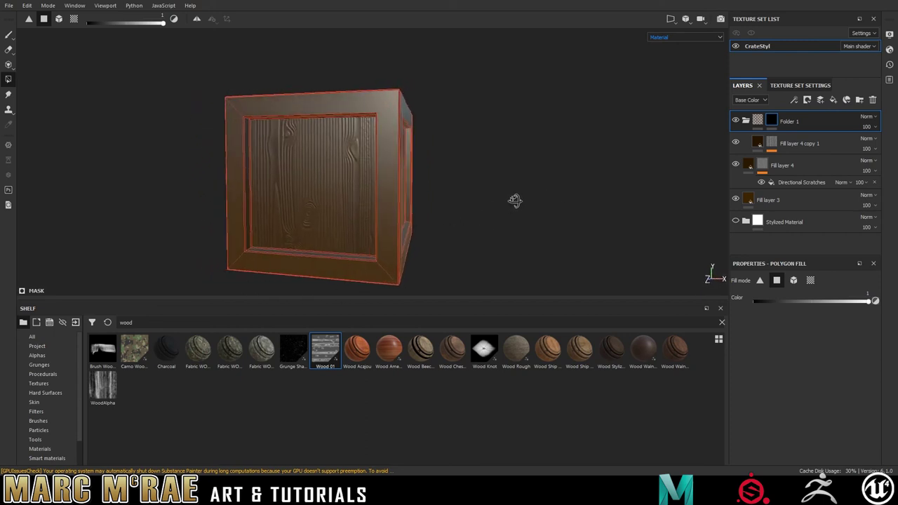
Step: Soften the wood grain relief by setting the height of the fill layer in the folder to -0.0272
click(758, 143)
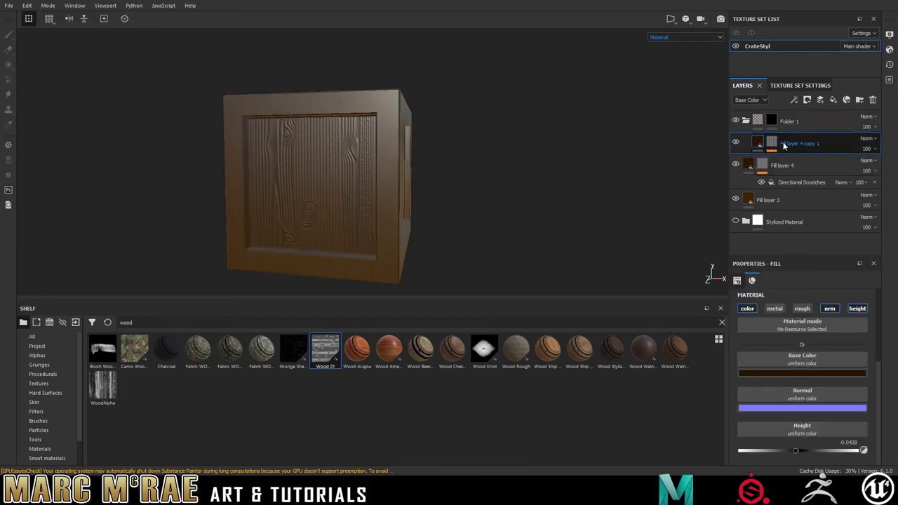
click(797, 450)
scroll(797, 450, down, 1)
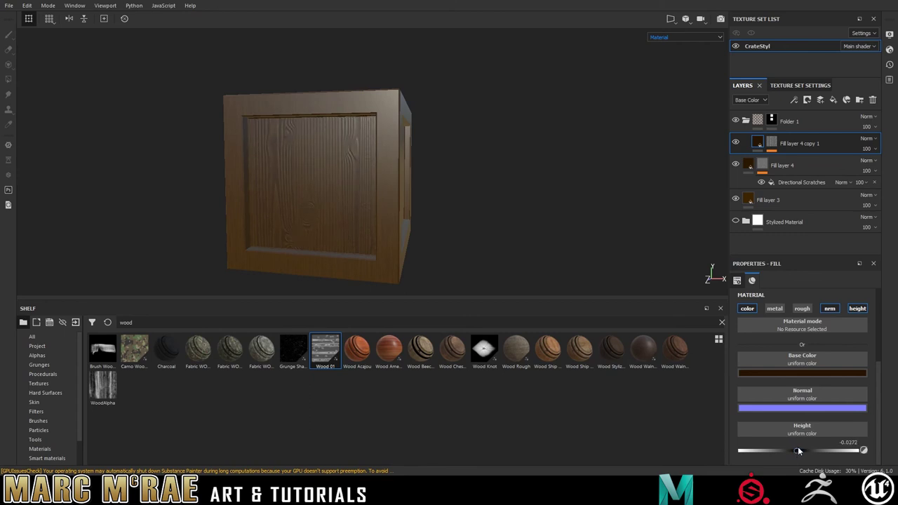
alt+drag(477, 223, 494, 190)
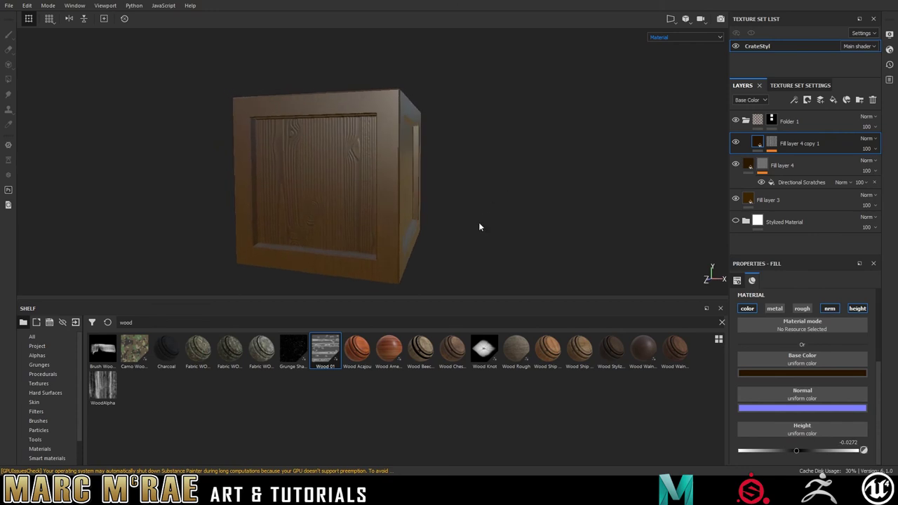
Step: Add a paint layer above Fill layer 4 and select Bevel Line from the Hard Surfaces shelf category
click(790, 164)
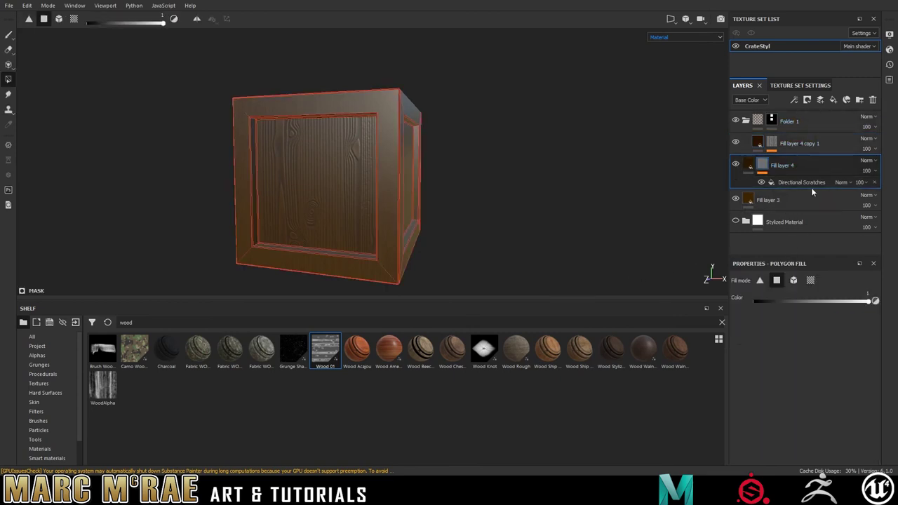
click(821, 100)
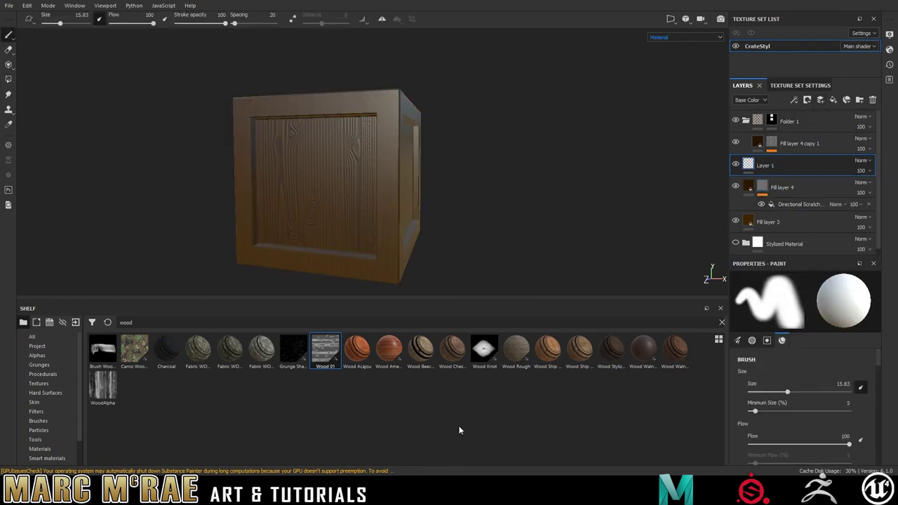
click(49, 393)
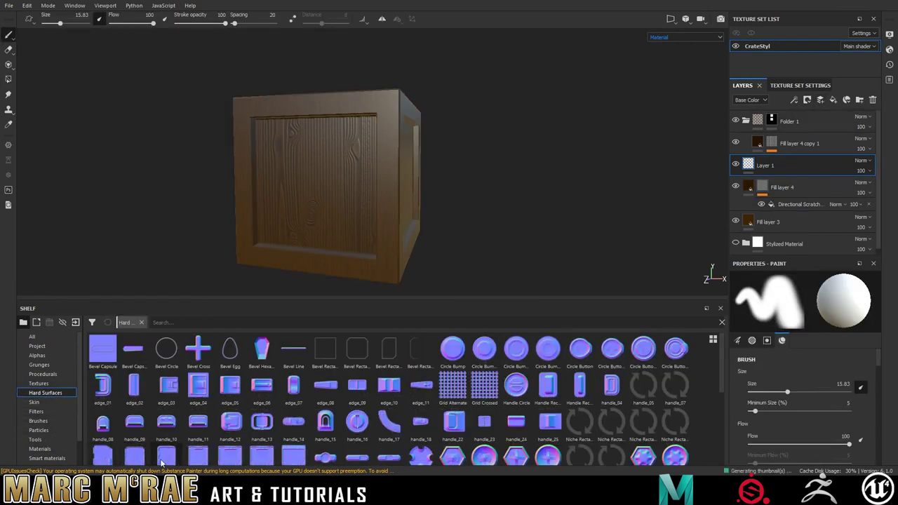
click(294, 349)
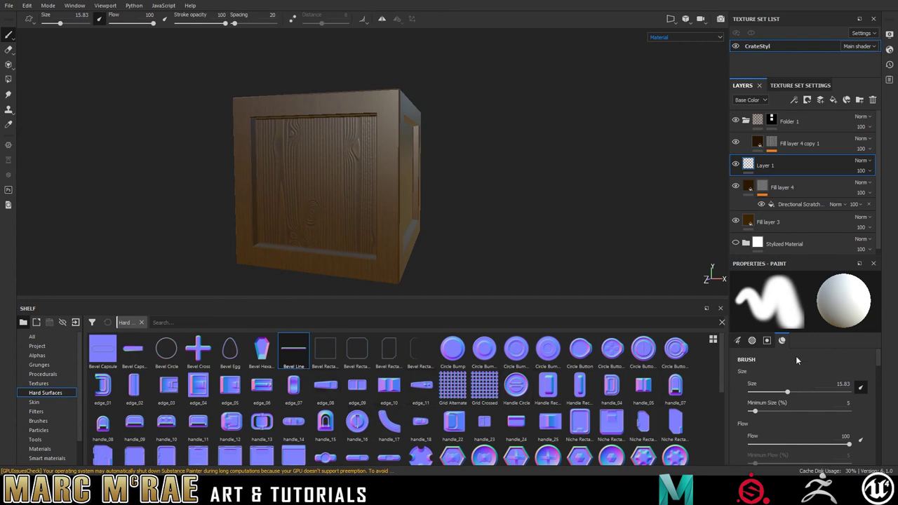
Step: Restrict the paint layer's brush to the normal and height channels and set its height to -0.0506
mouse_move(880, 360)
mouse_down()
mouse_move(876, 414)
mouse_move(882, 360)
mouse_up()
drag(880, 360, 876, 414)
scroll(875, 414, down, 5)
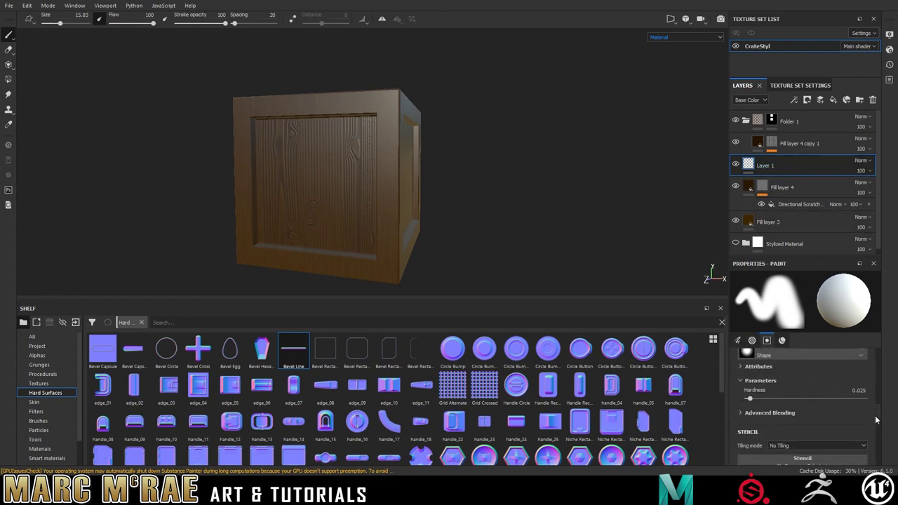
click(747, 395)
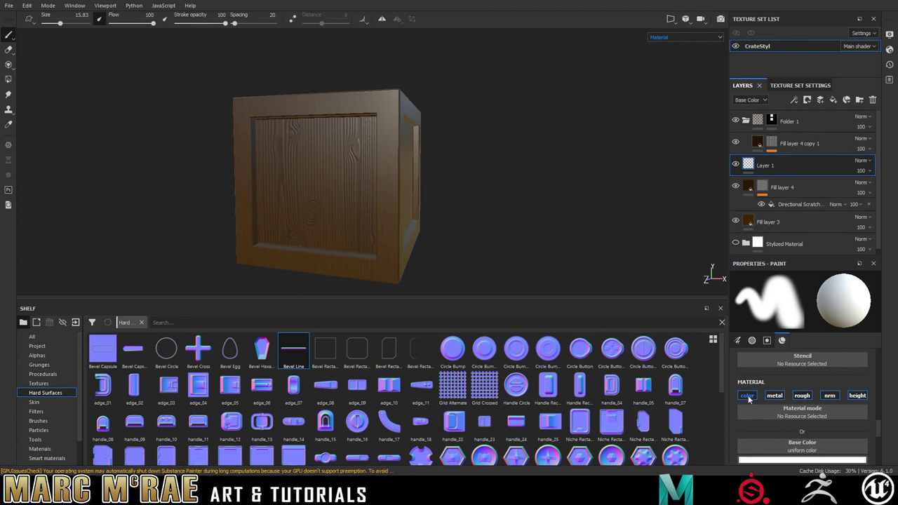
click(775, 395)
click(802, 395)
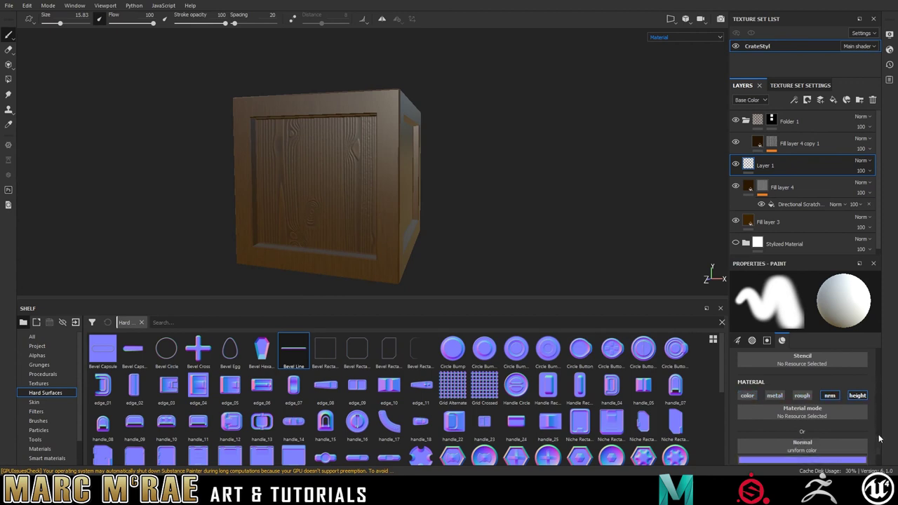
scroll(879, 444, down, 2)
click(800, 454)
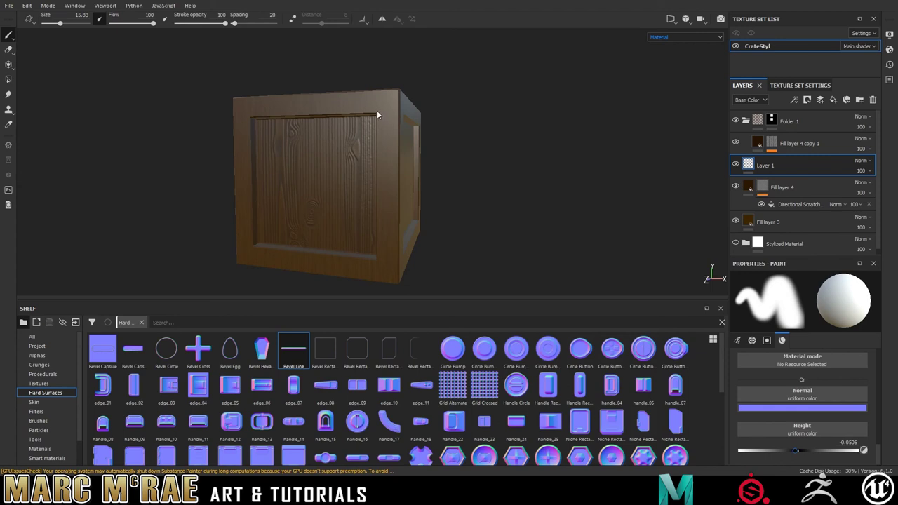
Step: Using a brush size of 10.13, paint a diagonal seam across the front frame's upper-right corner and wood grain down its right board
drag(384, 105, 407, 84)
alt+drag(539, 209, 576, 214)
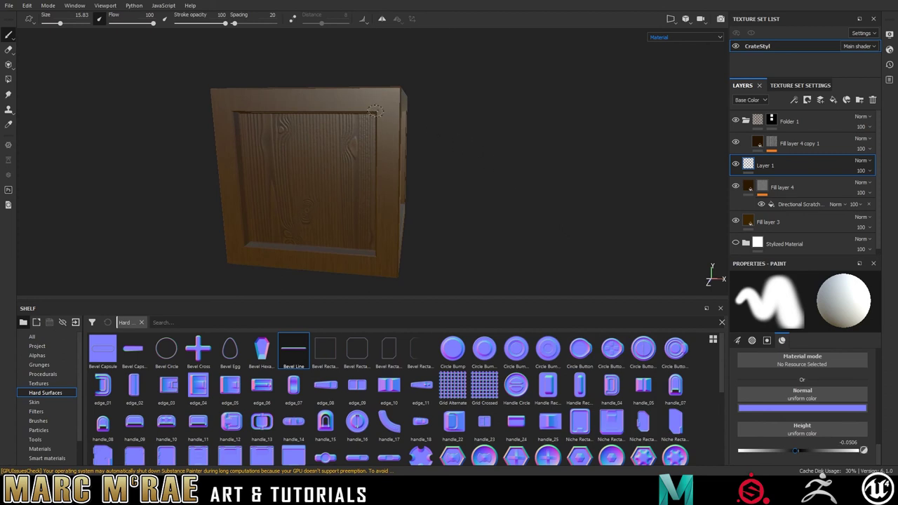
mouse_move(526, 162)
ctrl+right_down()
mouse_move(544, 162)
mouse_move(563, 196)
mouse_move(531, 206)
ctrl+right_up()
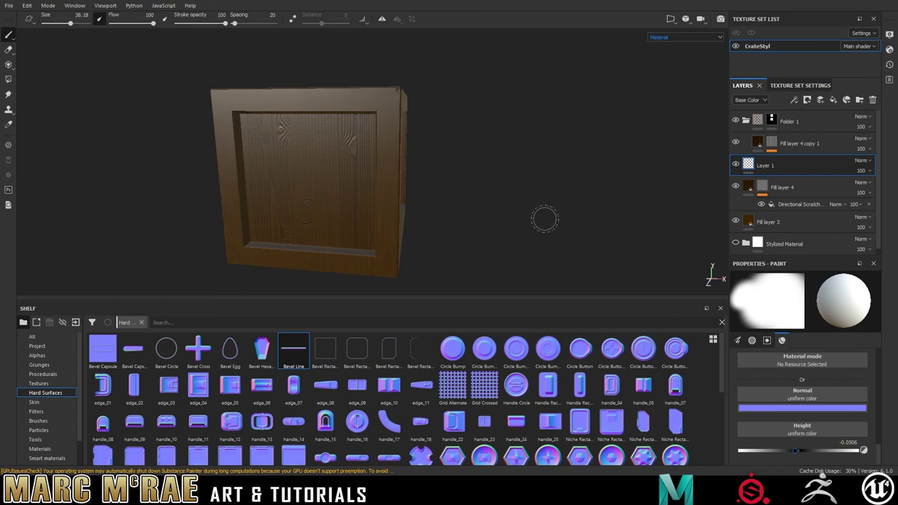
alt+shift+drag(563, 230, 554, 231)
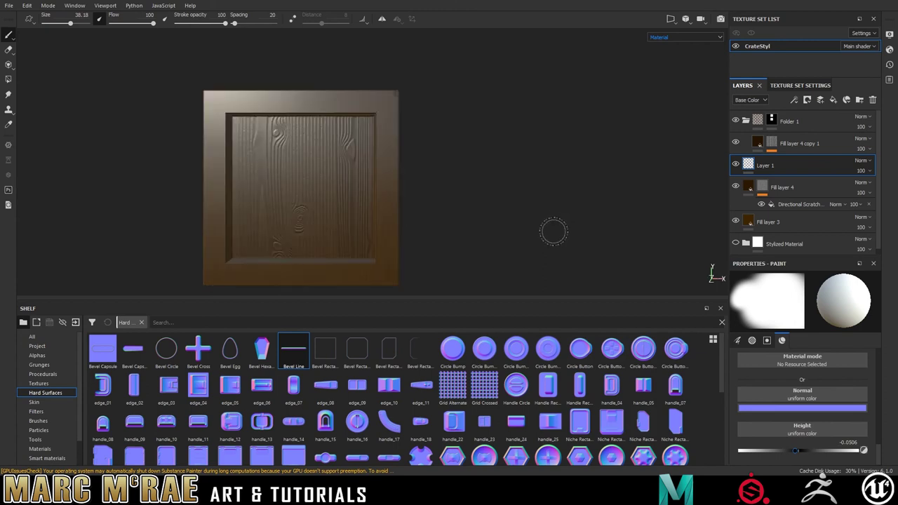
ctrl+right_drag(377, 111, 375, 113)
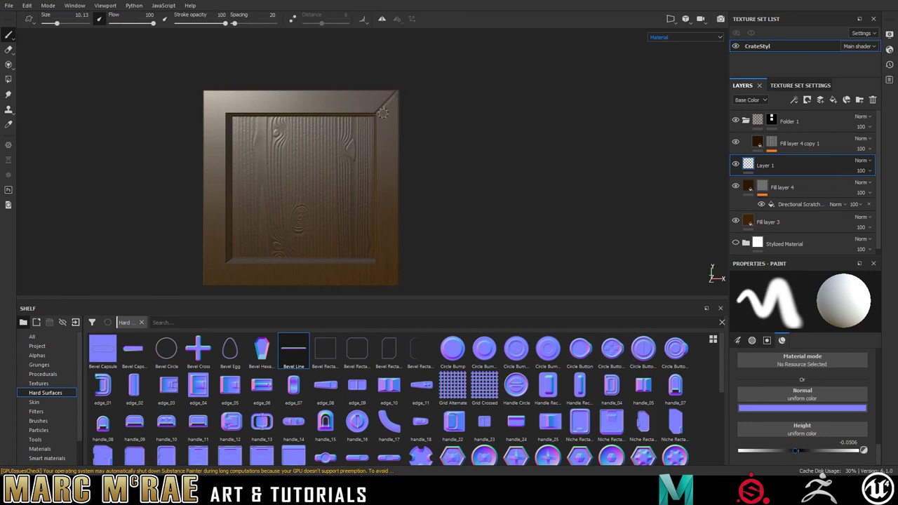
mouse_move(383, 113)
mouse_down()
mouse_move(384, 185)
mouse_move(390, 118)
mouse_move(393, 155)
mouse_move(381, 199)
mouse_up()
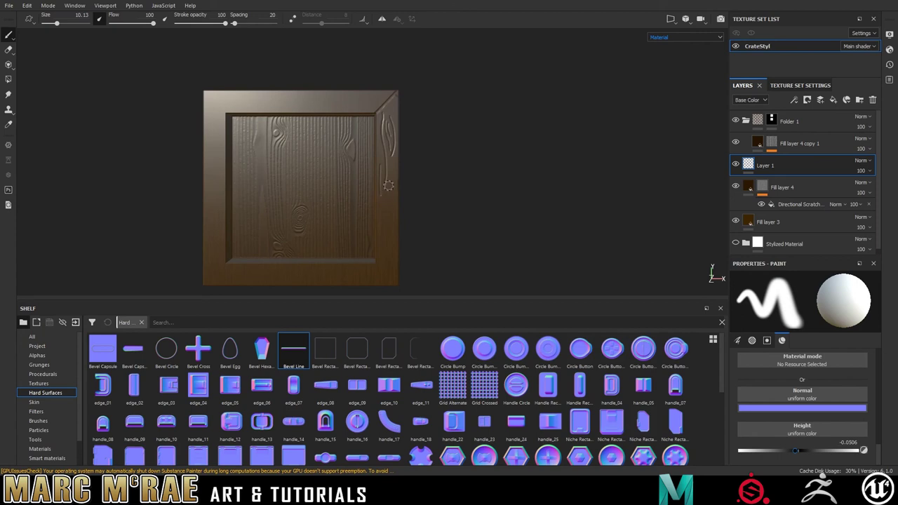
drag(391, 165, 385, 223)
Step: Reduce the brush size to 2.52 and paint finer wood grain on the left board of the crate's front frame
key(bracketleft)
key(bracketleft)
key(bracketleft)
key(bracketleft)
key(bracketleft)
key(bracketleft)
key(bracketleft)
key(bracketleft)
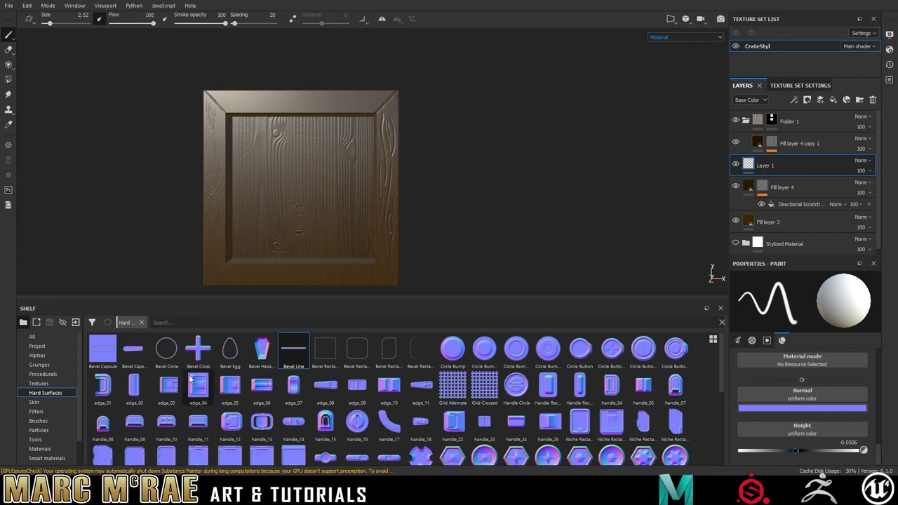
alt+drag(487, 217, 457, 234)
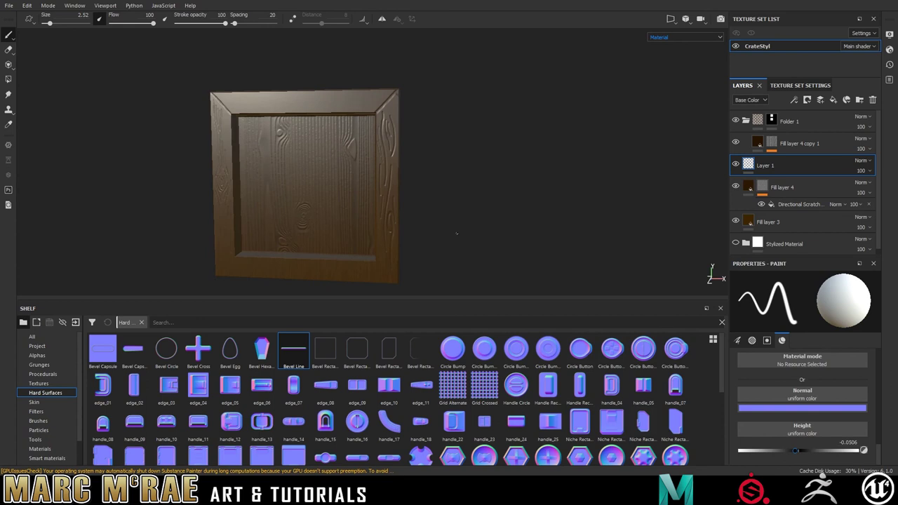
Step: Delete Folder 1, Layer 1, Fill layer 4 and Fill layer 3, keeping only the Stylized Material folder
click(772, 120)
click(797, 121)
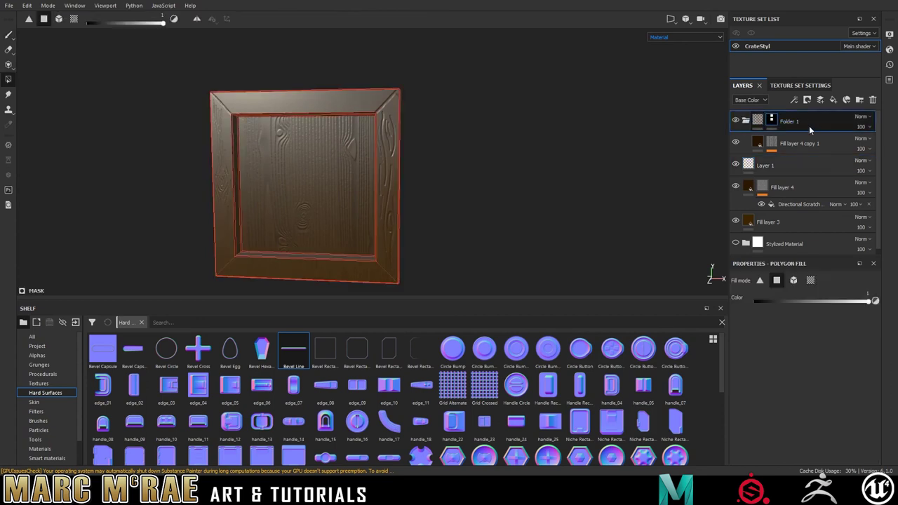
key(Delete)
key(Delete)
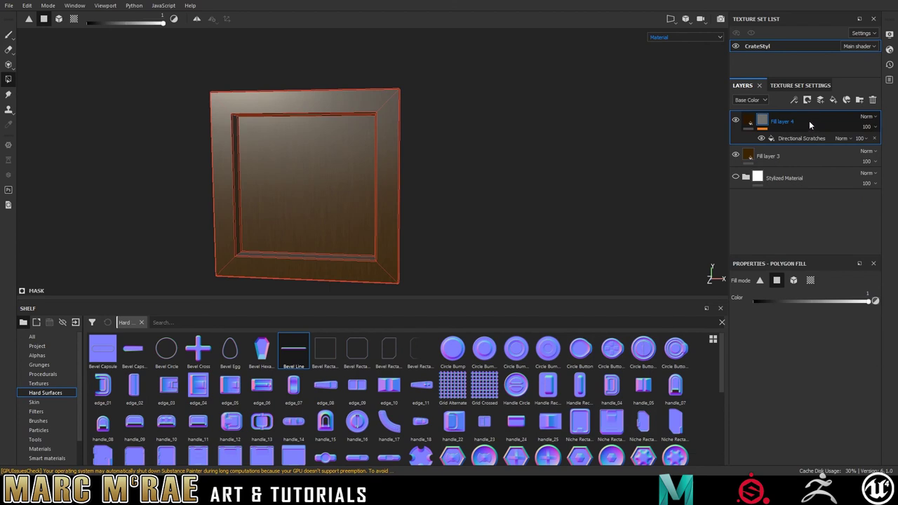
key(Delete)
key(Delete)
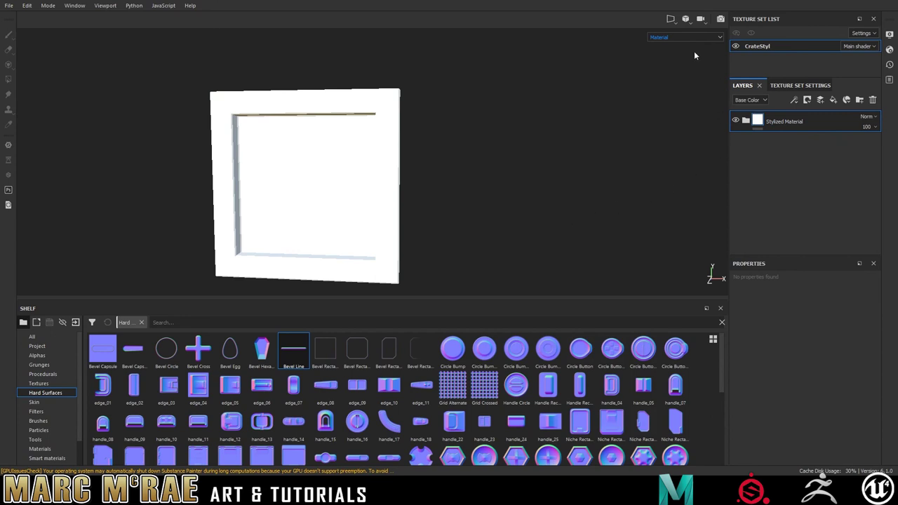
Step: Display only the Base Color channel on the crate and toggle the Stylized Material folder's visibility off and on
key(b)
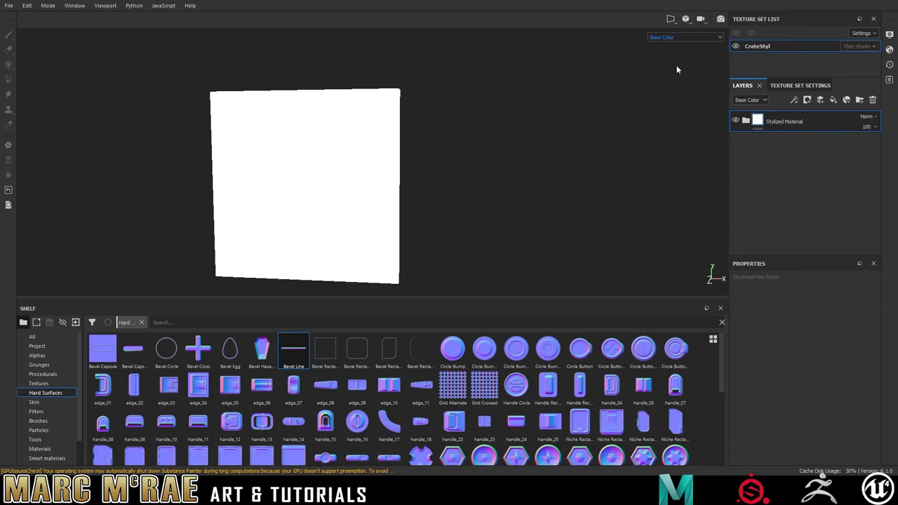
click(735, 122)
click(735, 124)
alt+drag(521, 200, 417, 226)
mouse_move(527, 214)
alt+mouse_down()
mouse_move(489, 234)
mouse_move(478, 222)
mouse_move(628, 175)
alt+mouse_up()
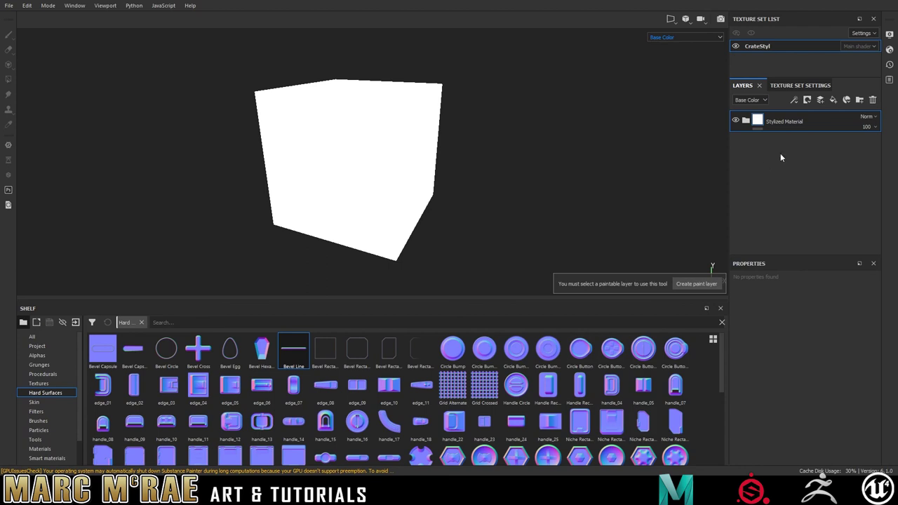
Step: Expand the Stylized Material folder and toggle the Baked Lighting Stylized layer to examine the material without mesh maps
click(736, 121)
click(747, 121)
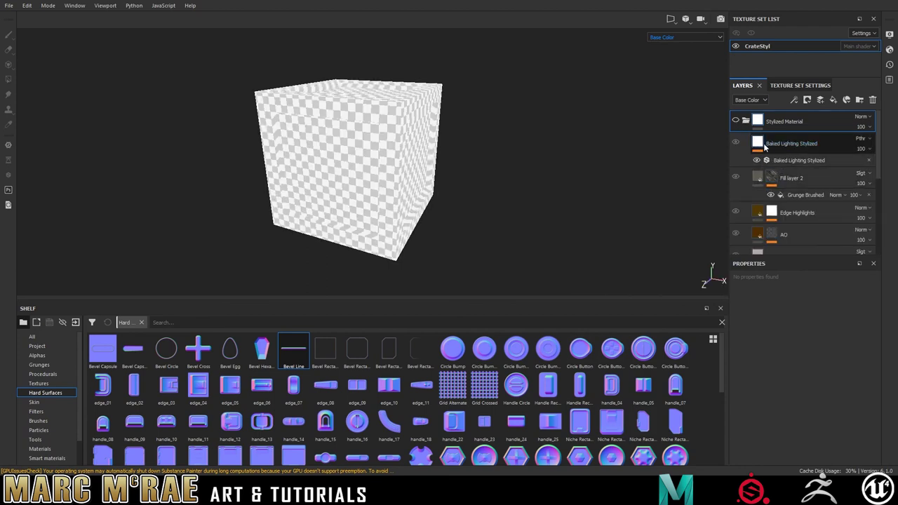
click(736, 143)
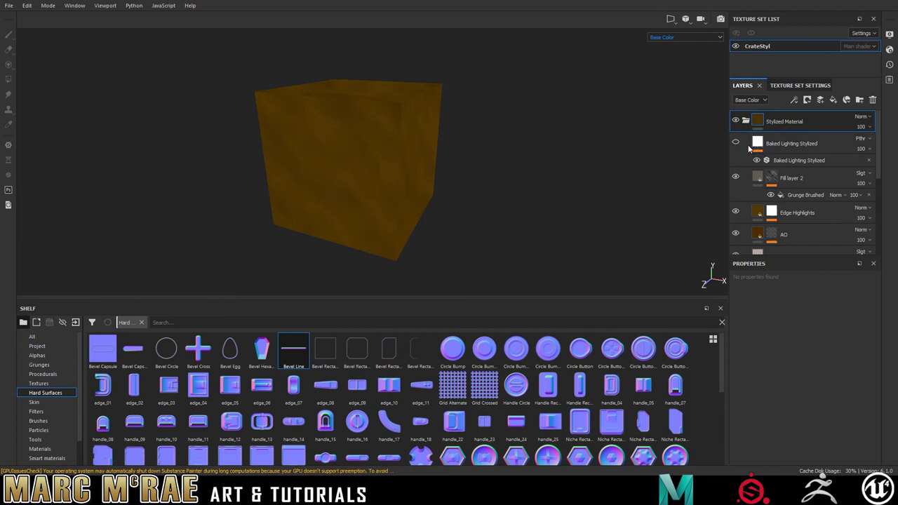
scroll(872, 237, down, 3)
scroll(831, 126, up, 4)
click(737, 142)
drag(878, 150, 876, 237)
Step: Assign the baked ambient occlusion and curvature textures to their mesh map slots in the CrateStyl texture set
click(800, 85)
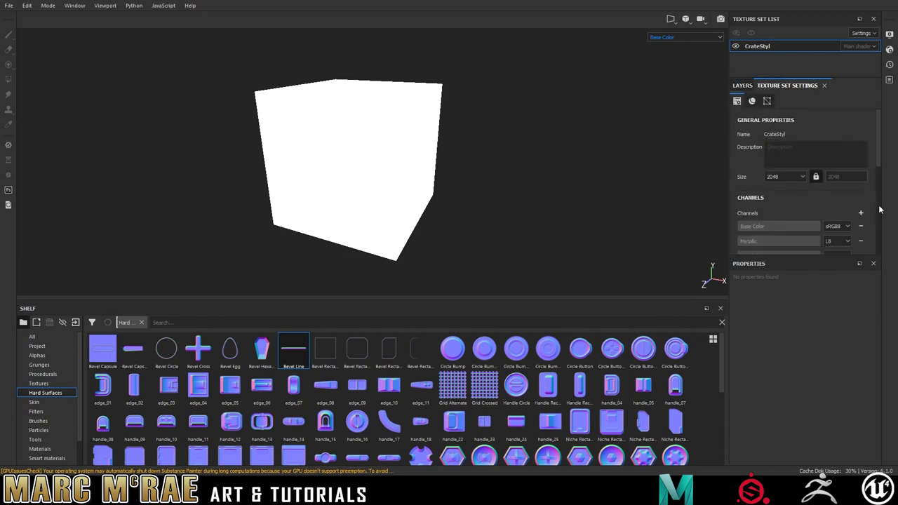
scroll(879, 169, down, 5)
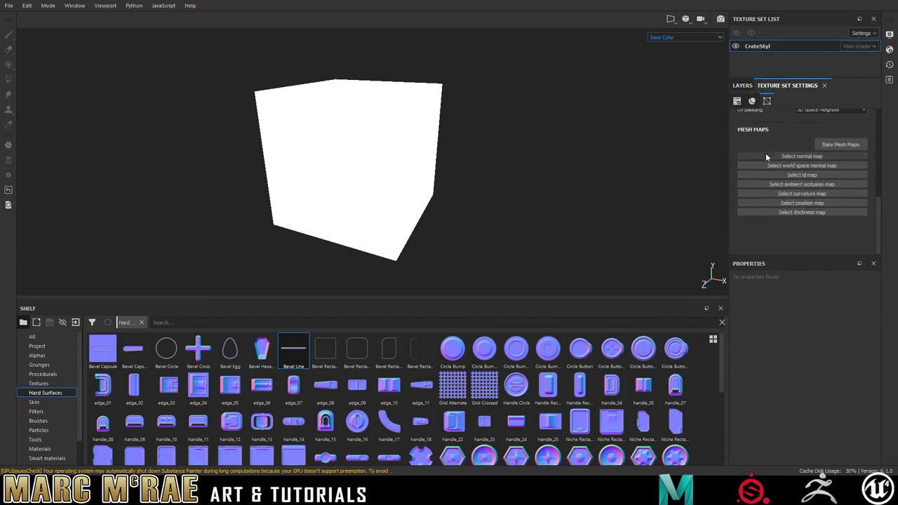
click(32, 337)
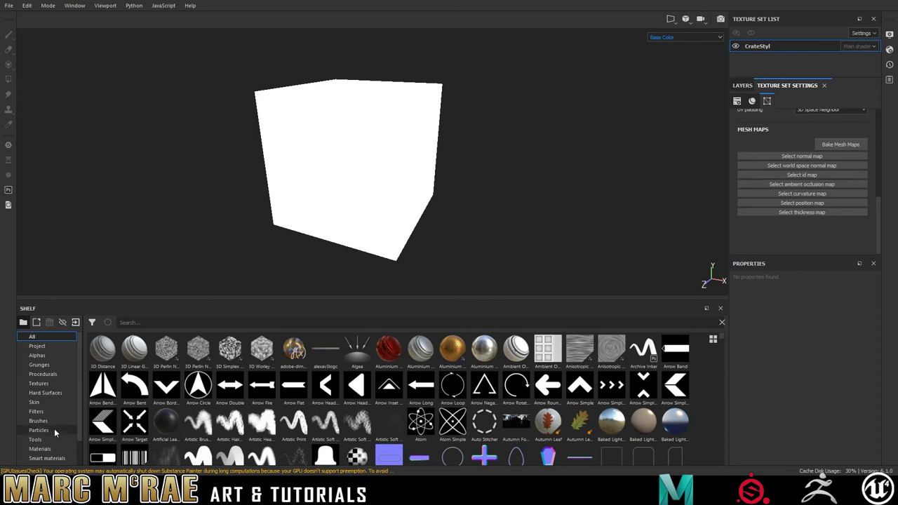
scroll(73, 433, down, 3)
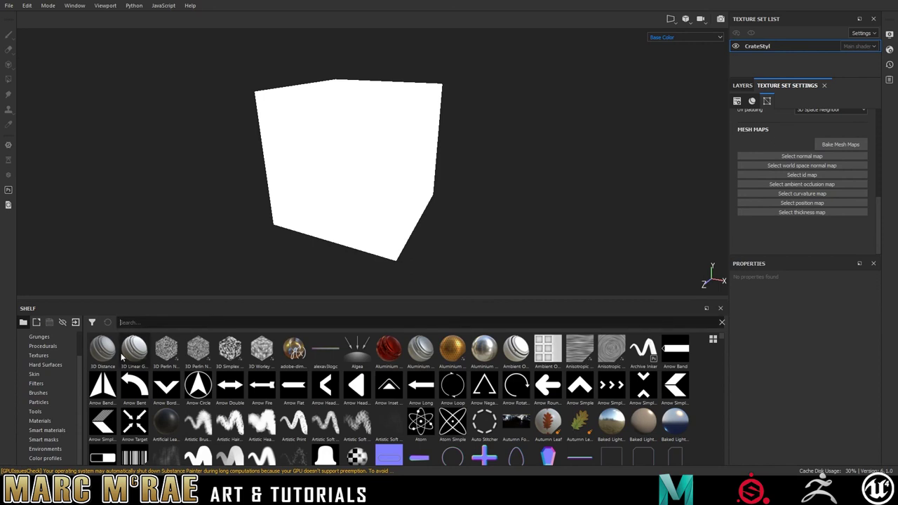
text(norm)
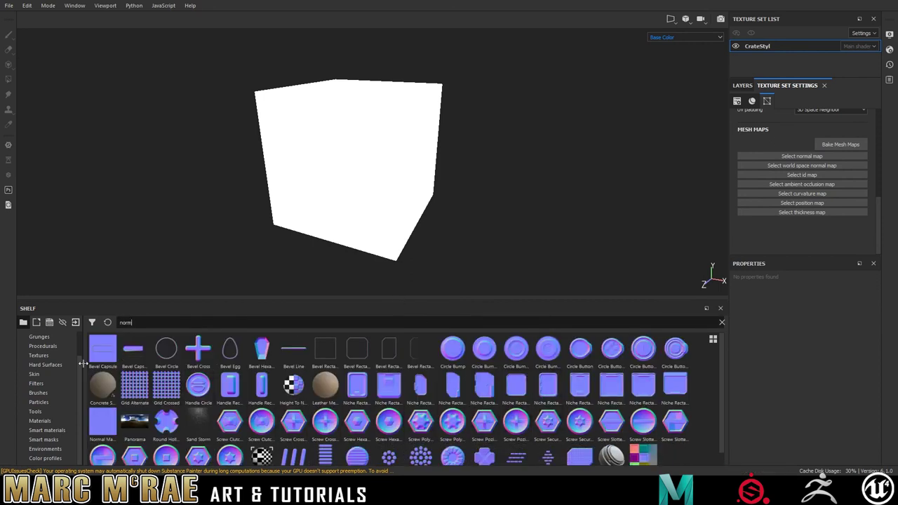
click(57, 357)
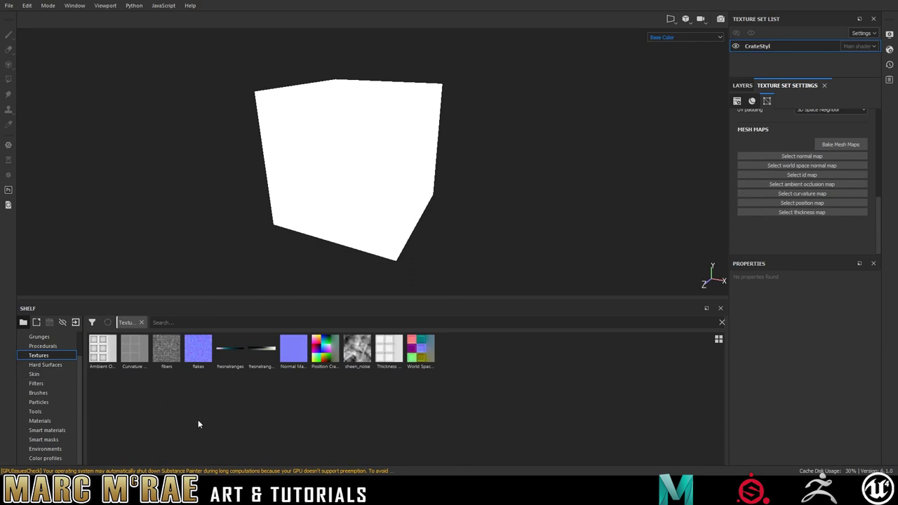
drag(102, 354, 784, 185)
drag(134, 351, 800, 206)
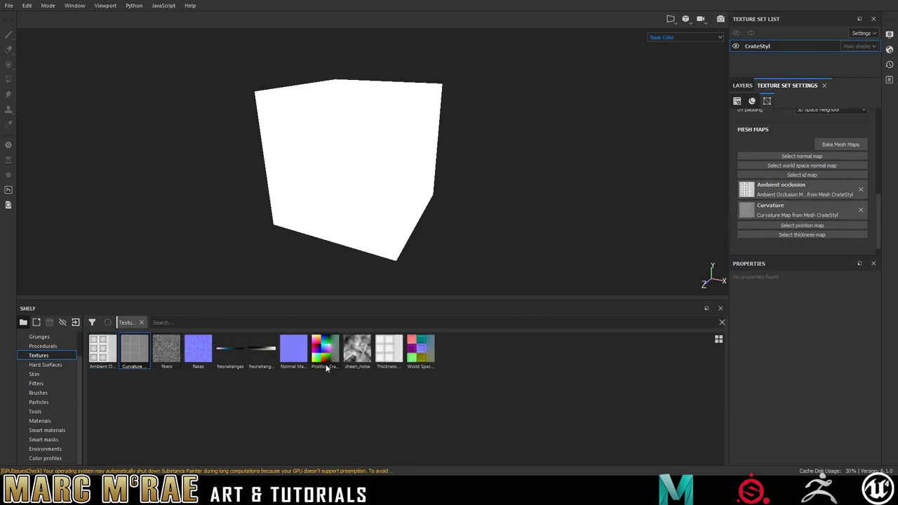
Step: Assign the baked position, thickness, world space normal and normal textures to their mesh map slots
drag(326, 358, 777, 224)
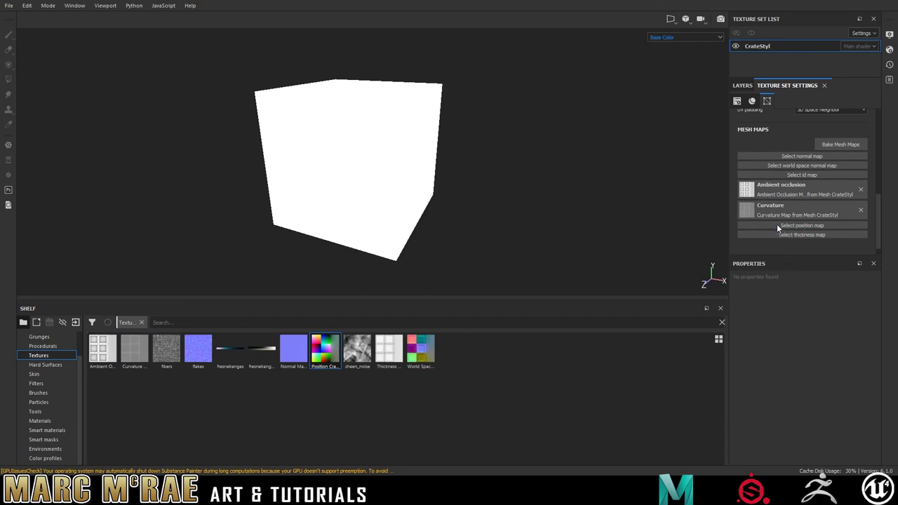
drag(388, 356, 777, 248)
drag(424, 351, 789, 168)
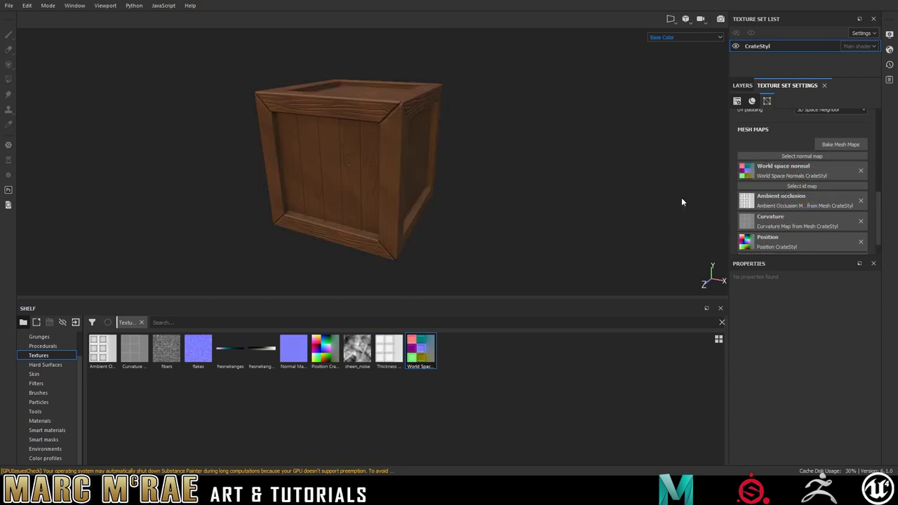
drag(300, 346, 782, 154)
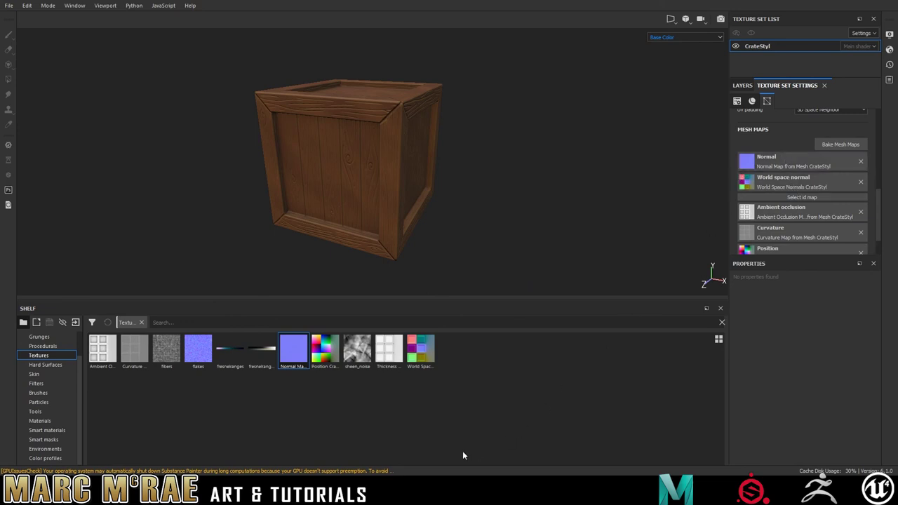
alt+drag(553, 198, 541, 171)
alt+right_drag(507, 209, 411, 228)
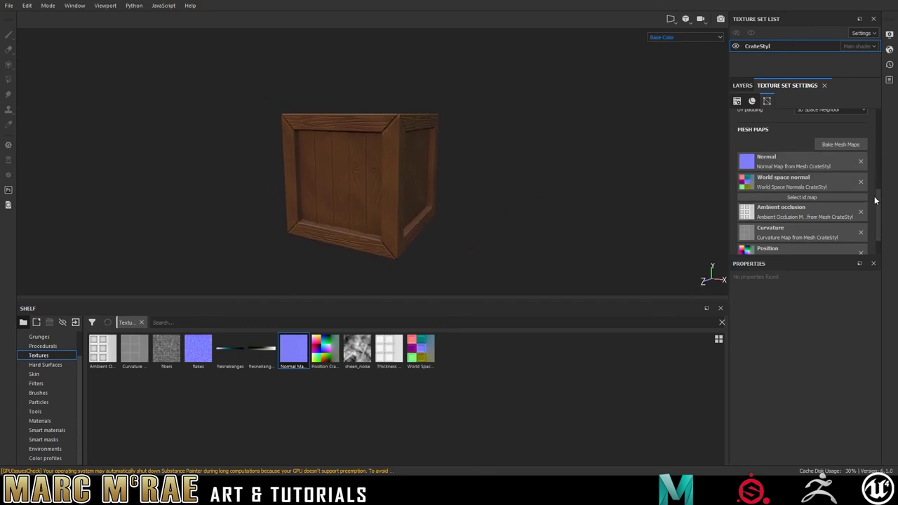
Step: Collapse the Stylized Material folder in the layer stack and browse the Smart materials shelf category down to the wood materials
scroll(880, 125, up, 5)
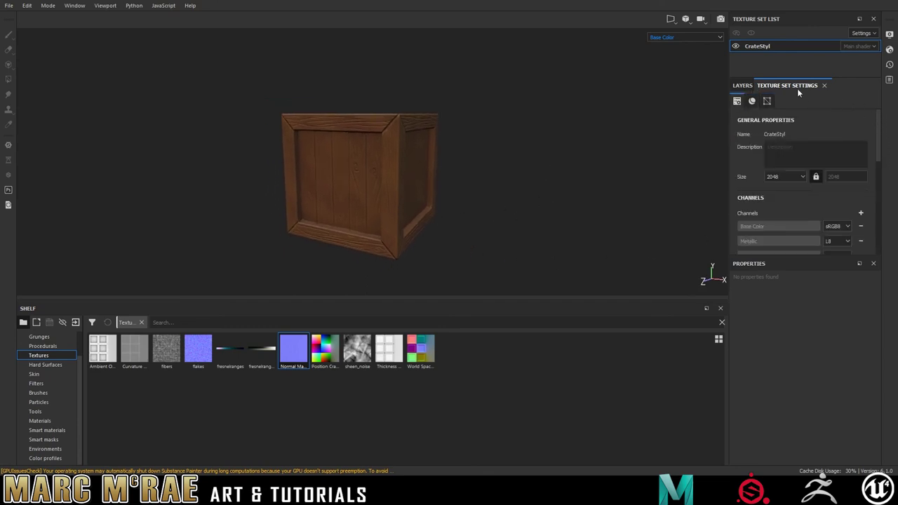
click(743, 85)
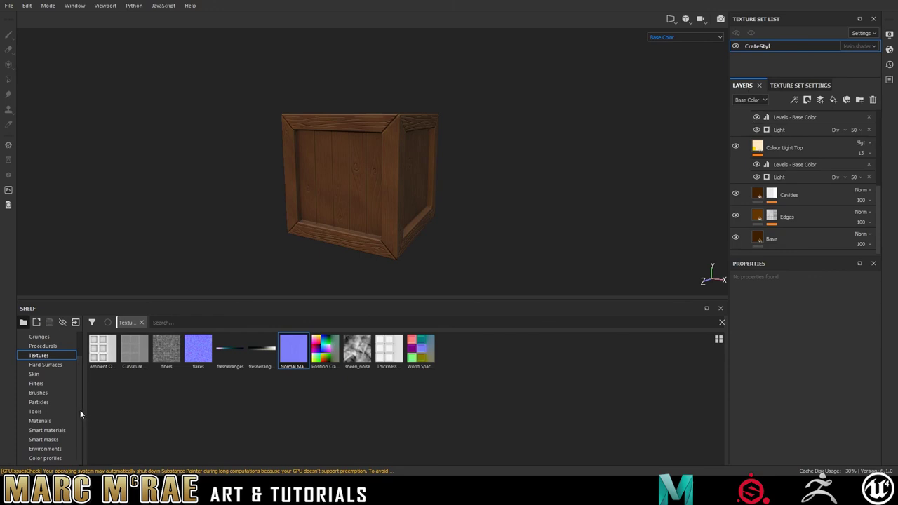
click(43, 430)
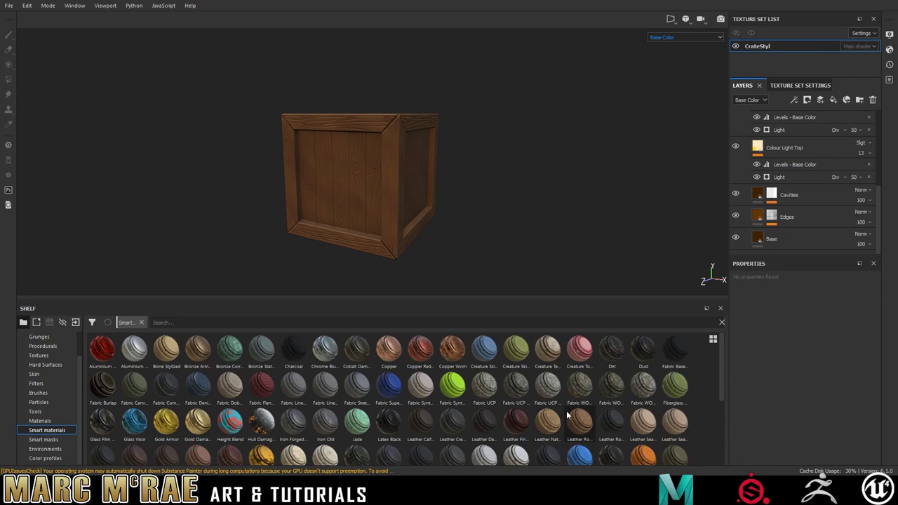
scroll(871, 167, up, 3)
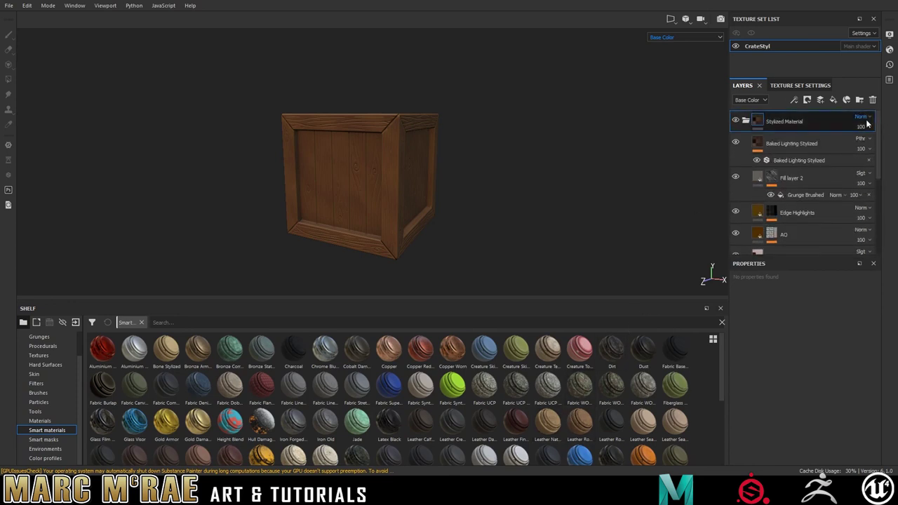
click(736, 121)
click(735, 121)
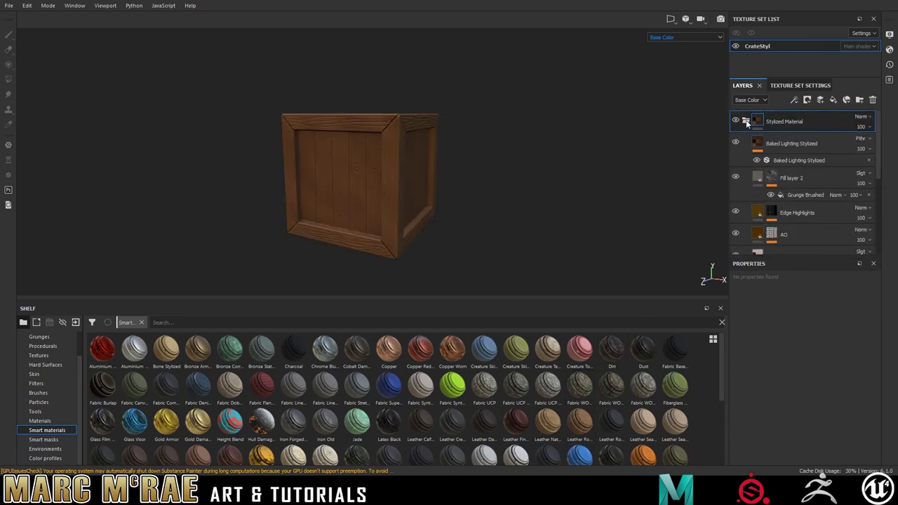
click(746, 120)
drag(719, 364, 716, 430)
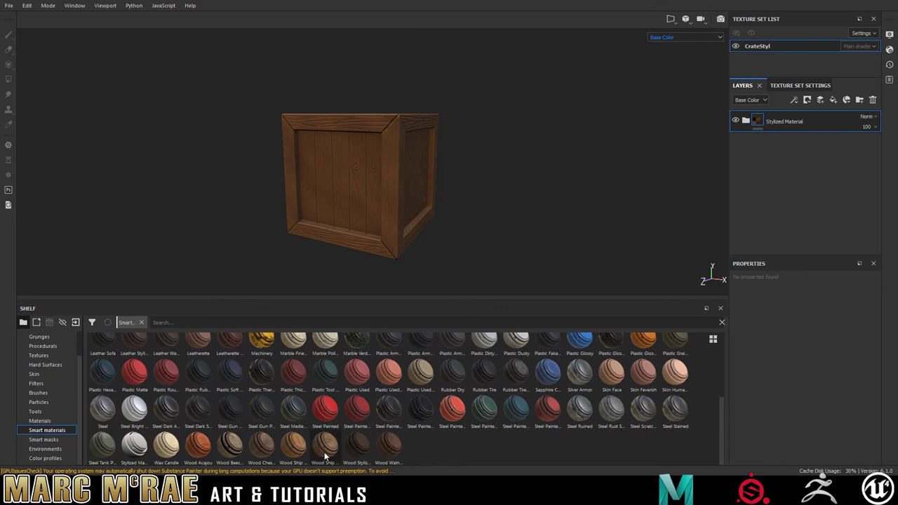
Step: Try the Wood Beech Veined and Wood Chest Stylized smart materials one after the other above Stylized Material, deleting each after viewing
drag(229, 447, 787, 112)
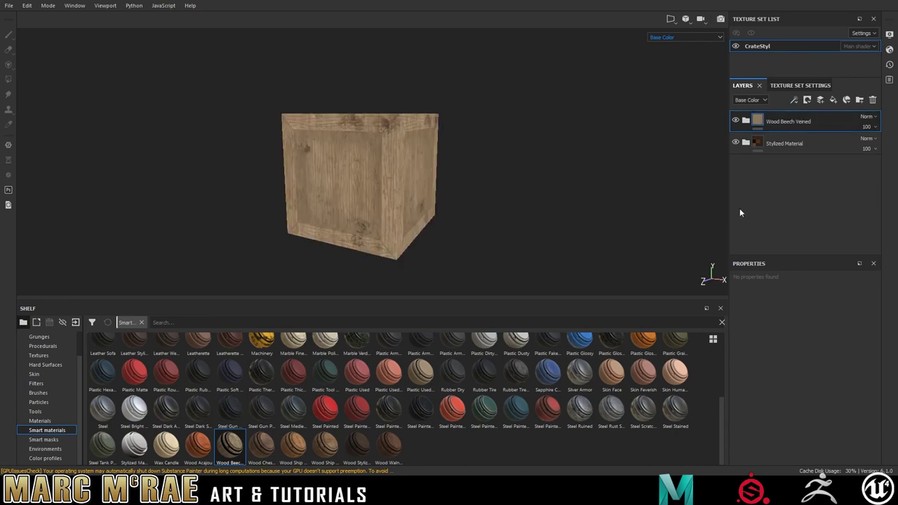
key(Delete)
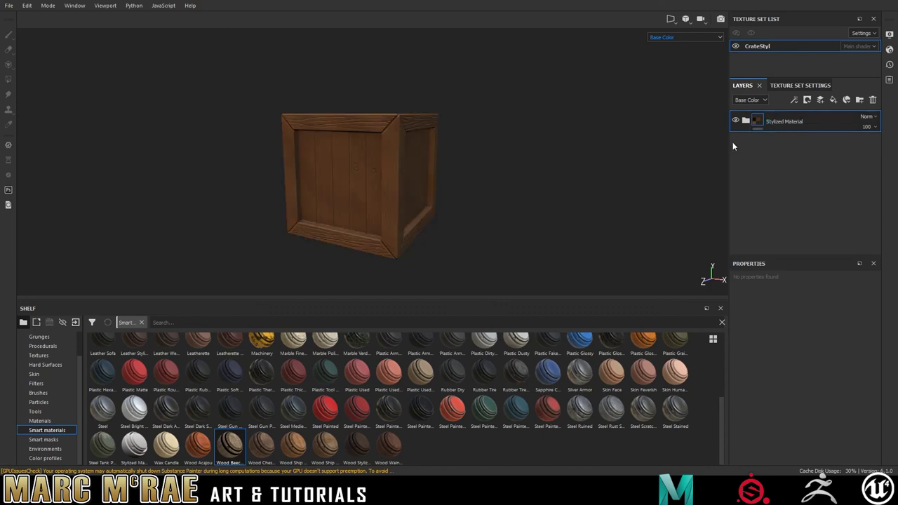
drag(260, 450, 775, 116)
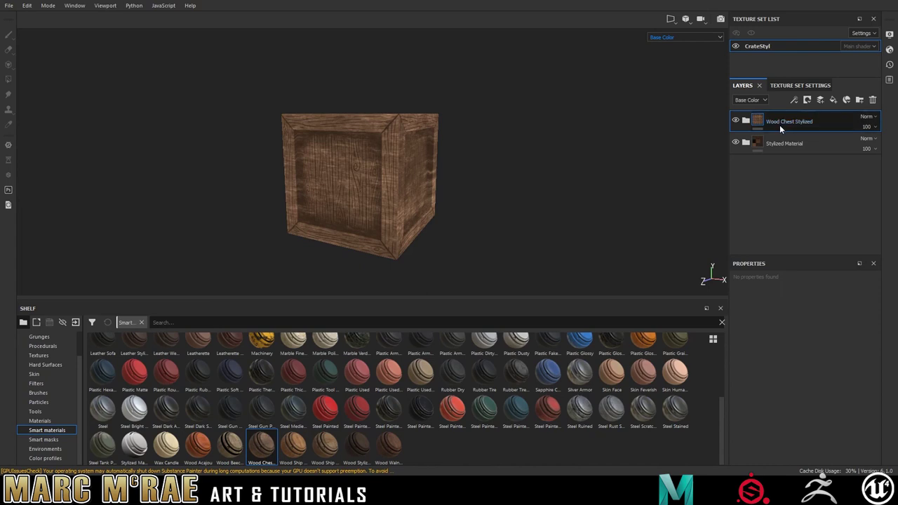
key(Delete)
Step: Add the Wood Stylized smart material above Stylized Material, look through its layers, and collapse its folder
drag(364, 447, 782, 111)
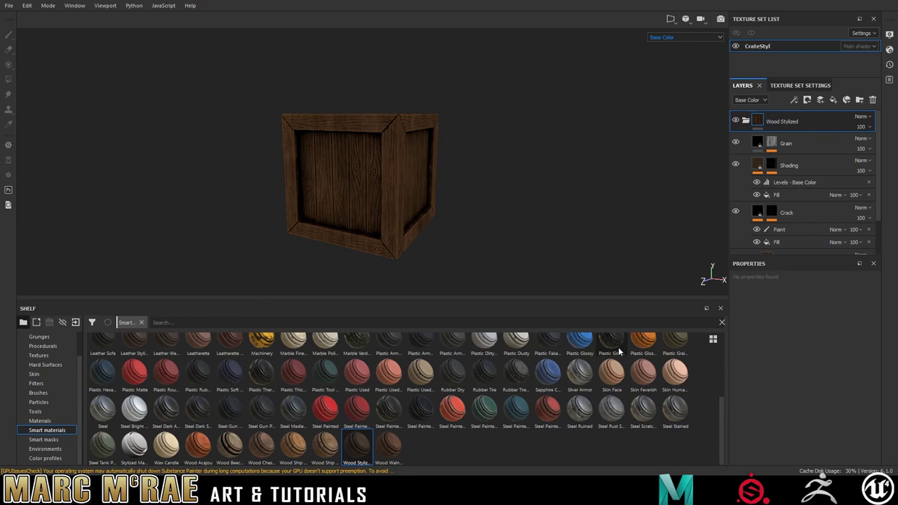
scroll(876, 236, down, 2)
drag(880, 215, 877, 234)
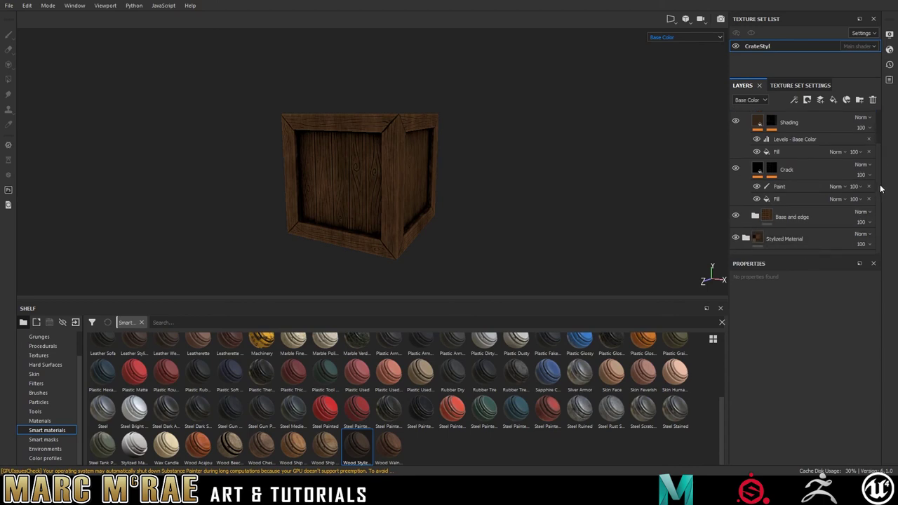
scroll(881, 152, up, 2)
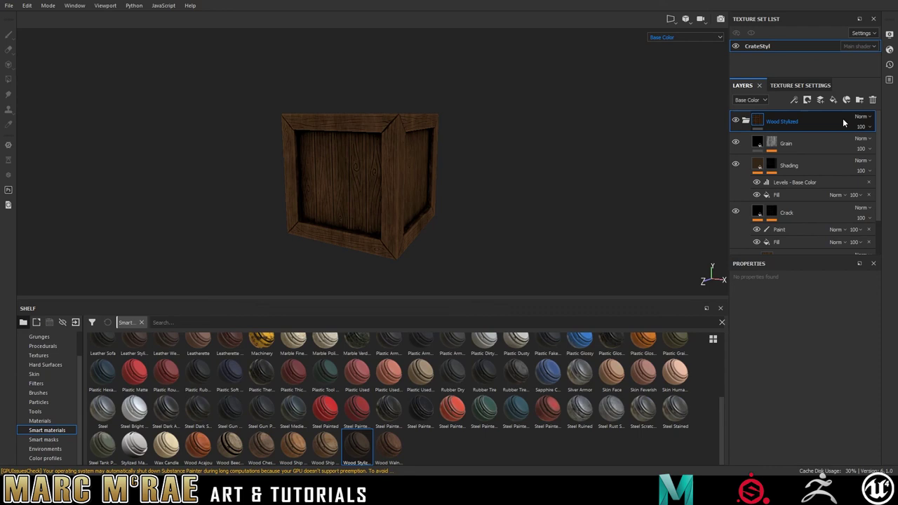
click(746, 120)
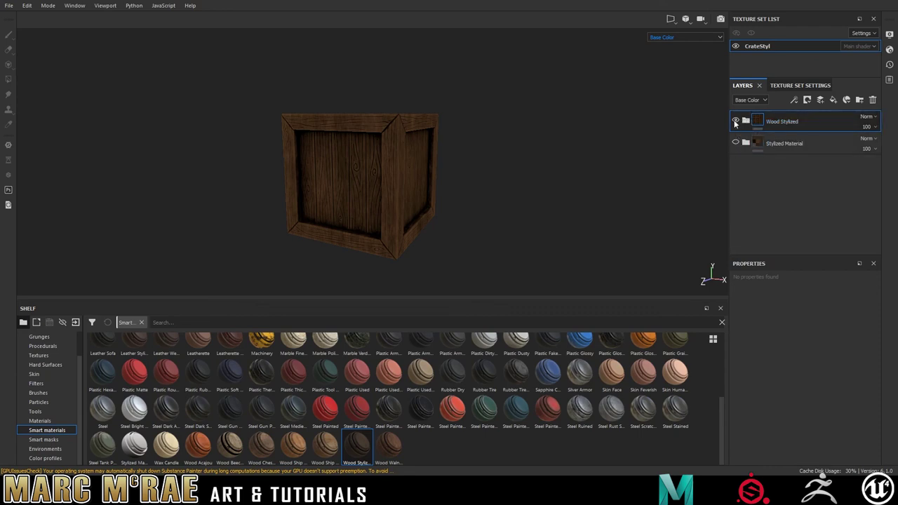
Step: Delete the Wood Stylized folder and make the Stylized Material folder visible again
click(735, 120)
key(Delete)
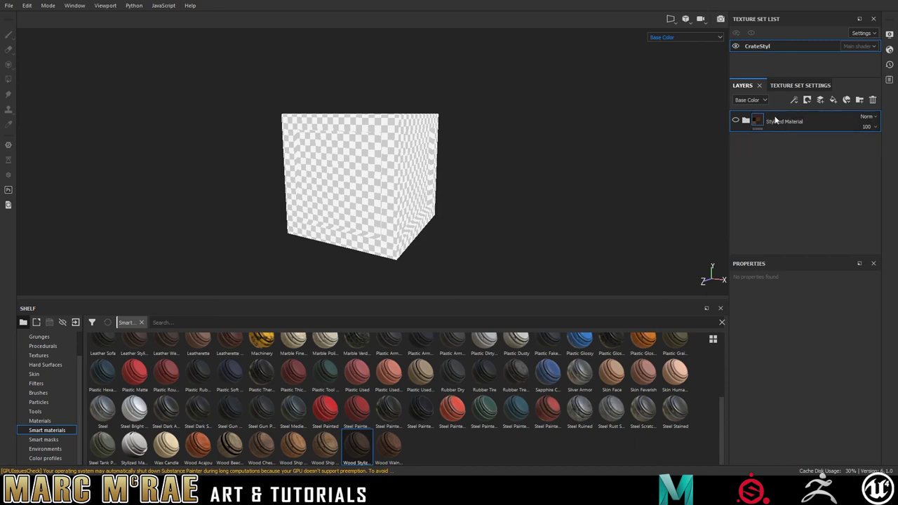
click(737, 121)
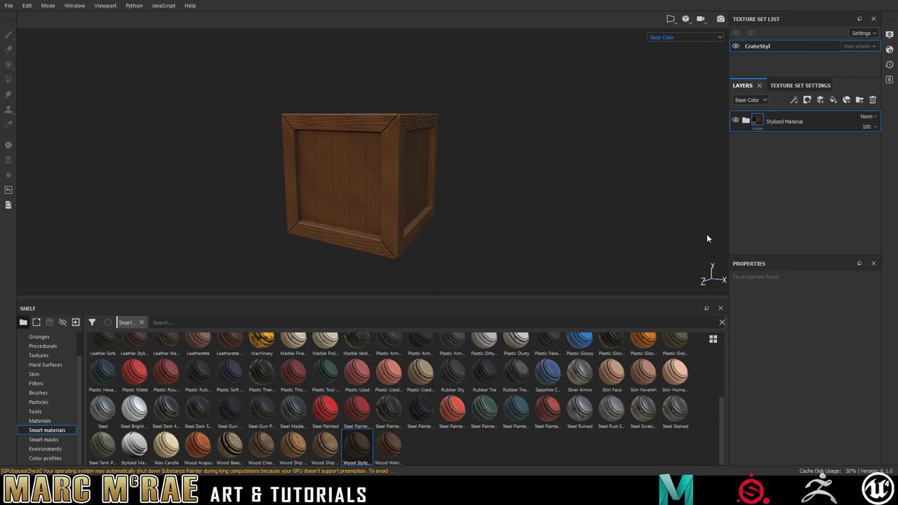
Step: Add the Steel Painted Scraped Dirty smart material below Stylized Material and expand its folder
drag(454, 412, 767, 157)
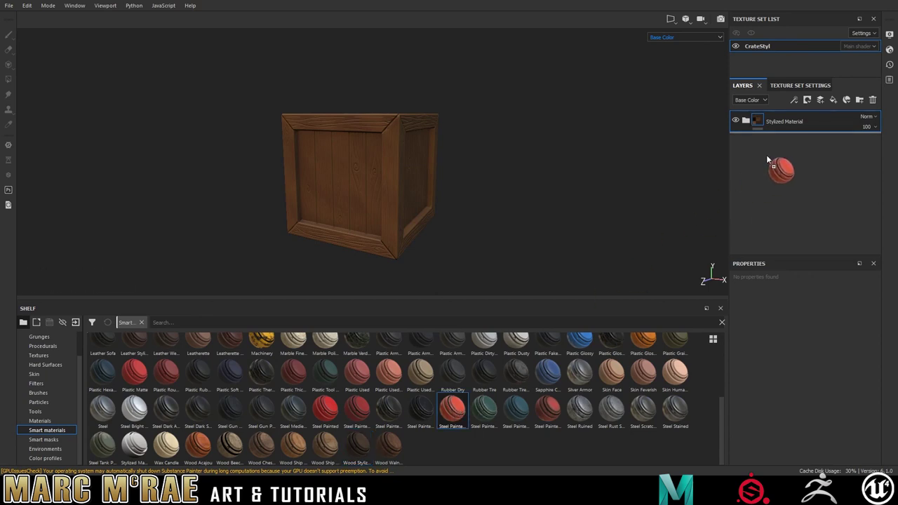
click(746, 142)
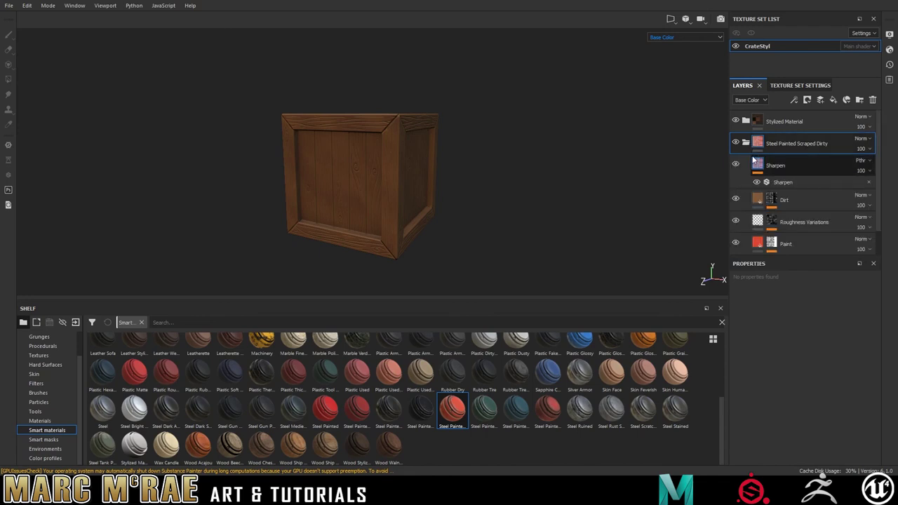
scroll(807, 183, down, 1)
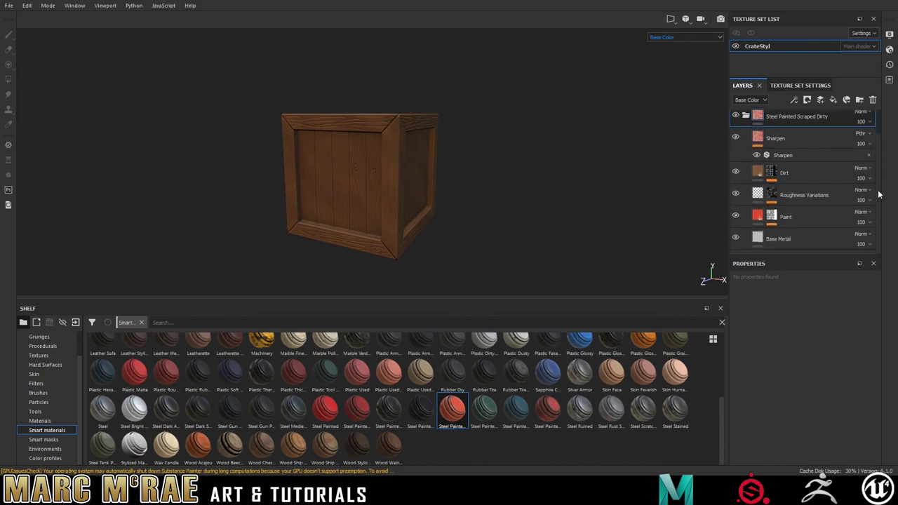
Step: Examine the mask effects of the Dirt and Paint layers, including Dirt's grunge fill and Mask Builder generator
click(772, 172)
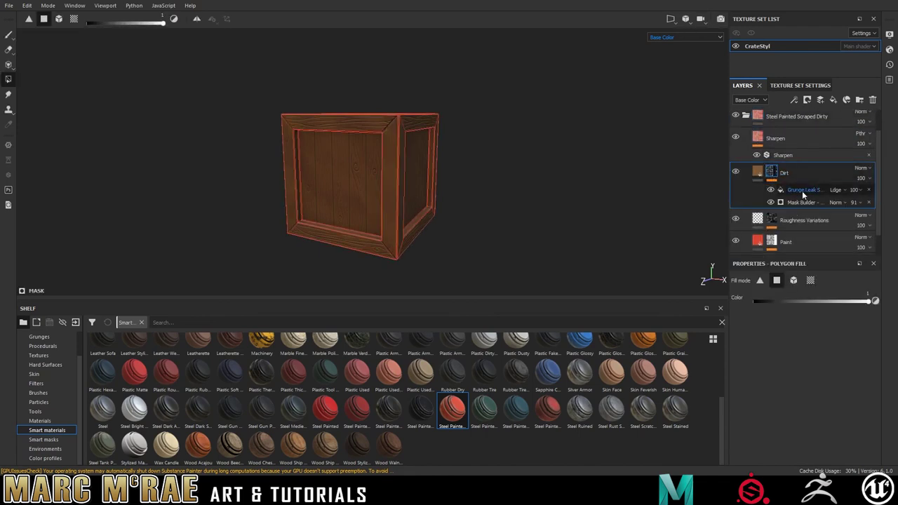
click(802, 191)
click(816, 207)
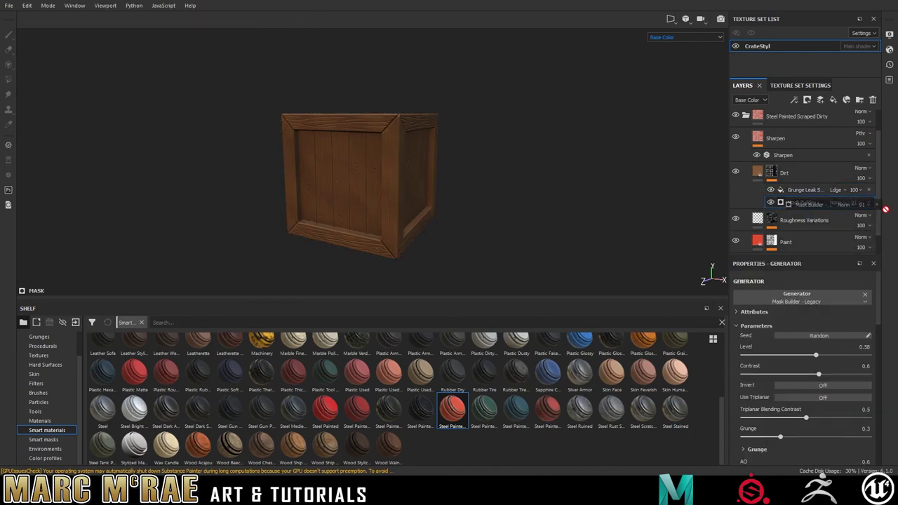
scroll(880, 228, down, 1)
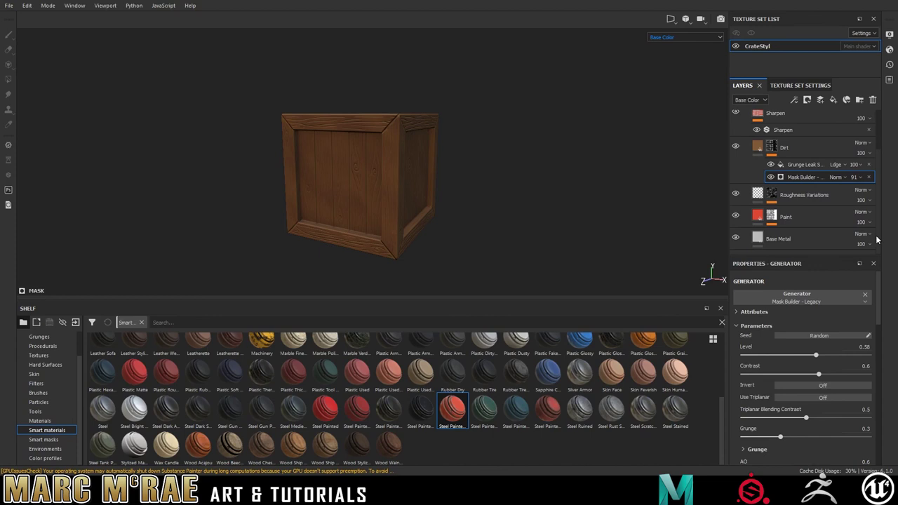
click(772, 217)
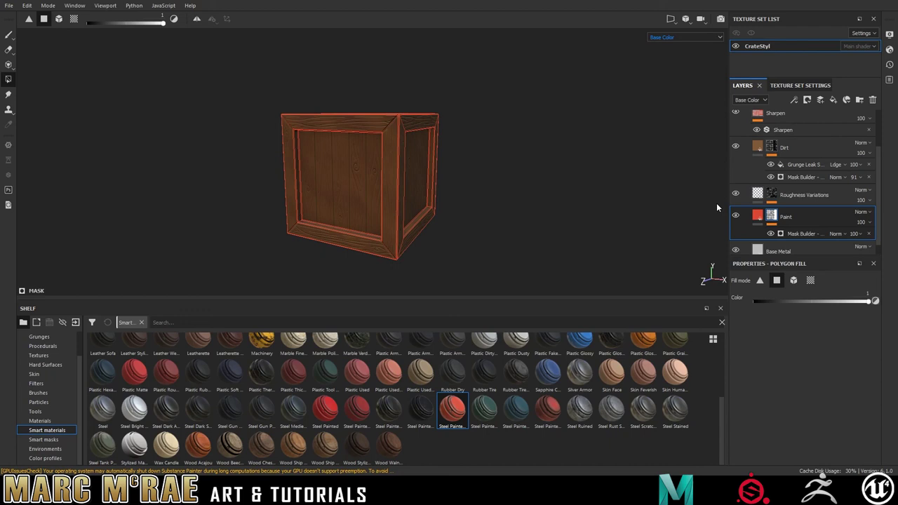
scroll(816, 128, up, 3)
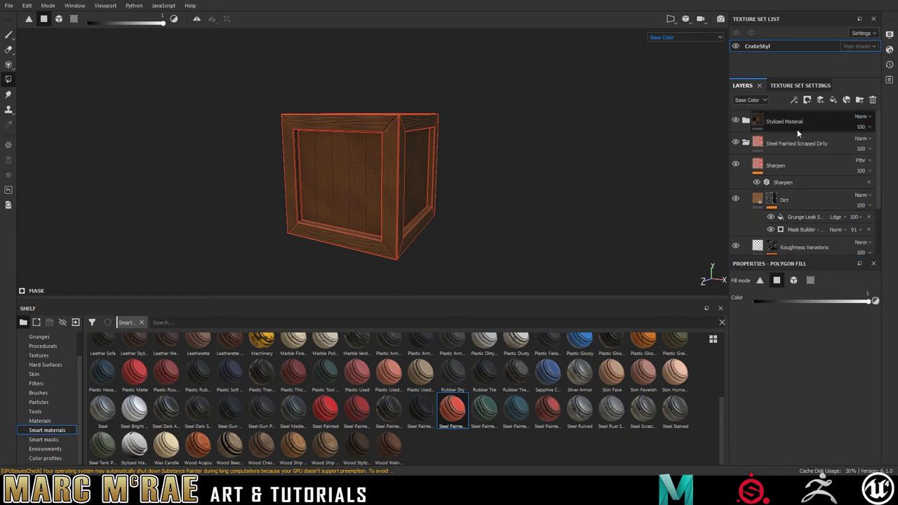
Step: Collapse the Steel Painted Scraped Dirty folder, hide it, and delete it from the layer stack
click(746, 142)
click(735, 143)
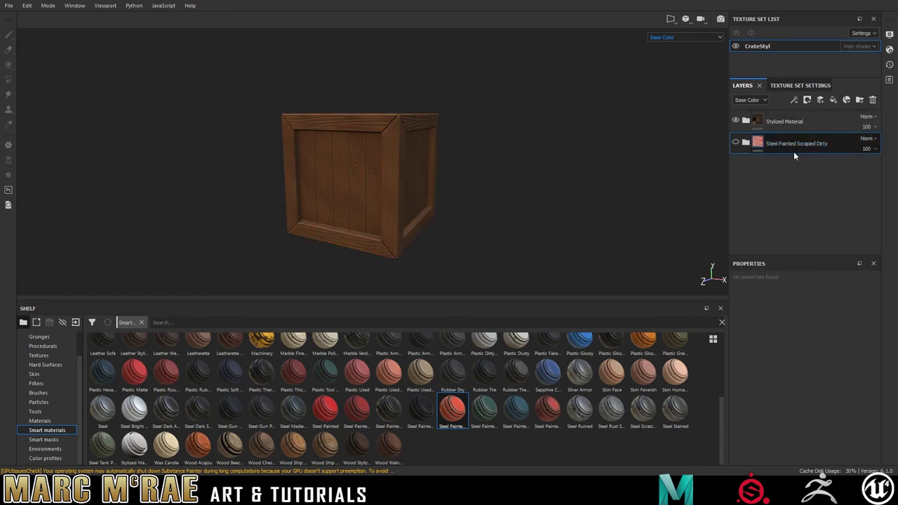
key(Delete)
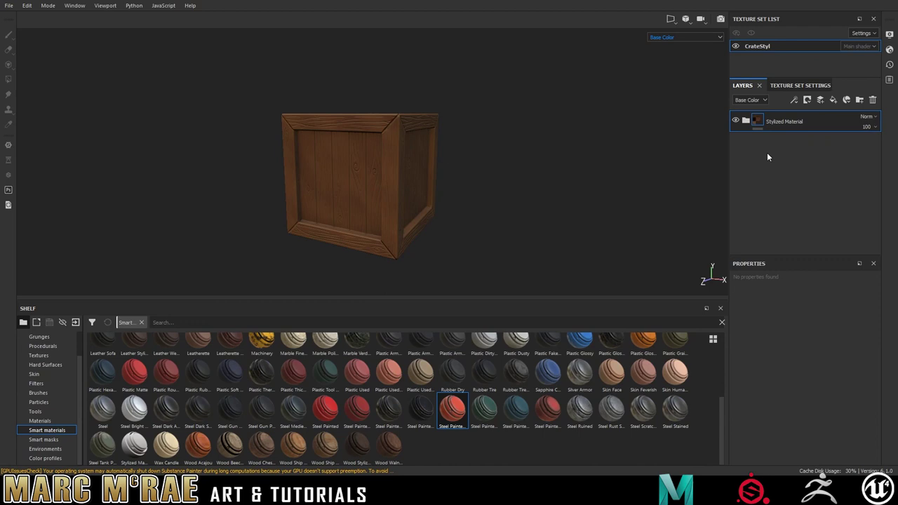